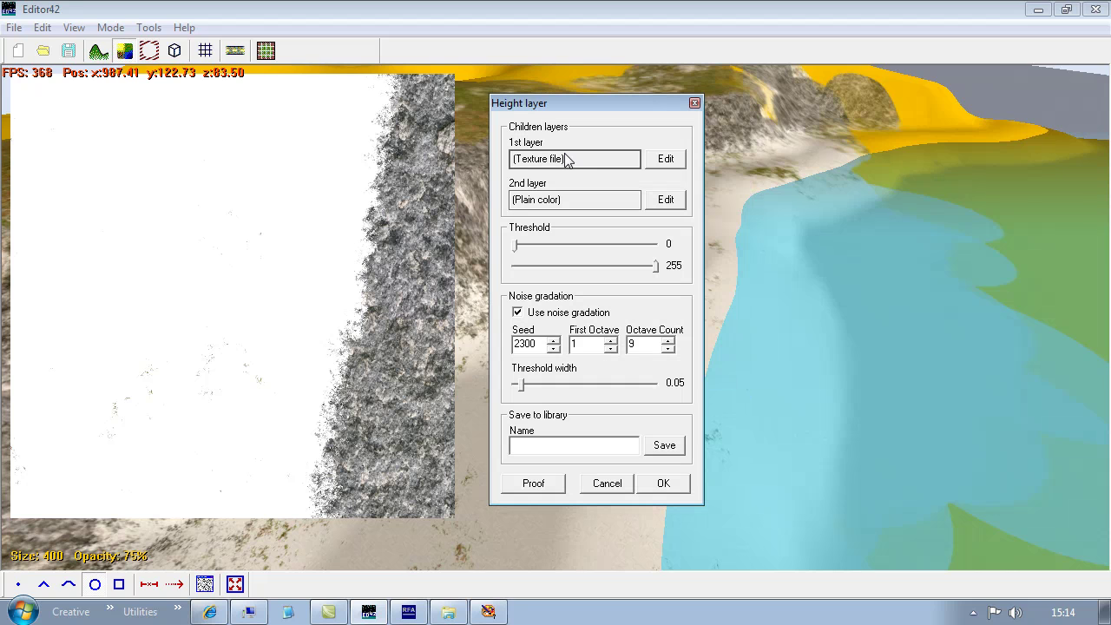
# - Load newsandtex from the Textures folder as the height layer's first child texture
pyautogui.click(666, 161)
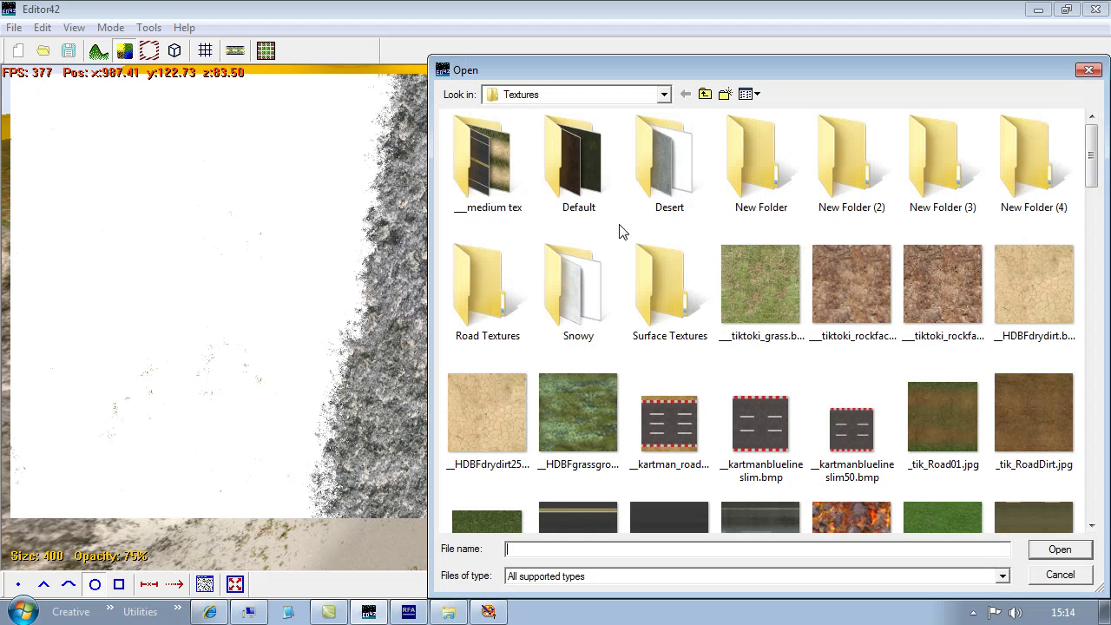
pyautogui.click(488, 415)
pyautogui.scroll(-10, 556, 400)
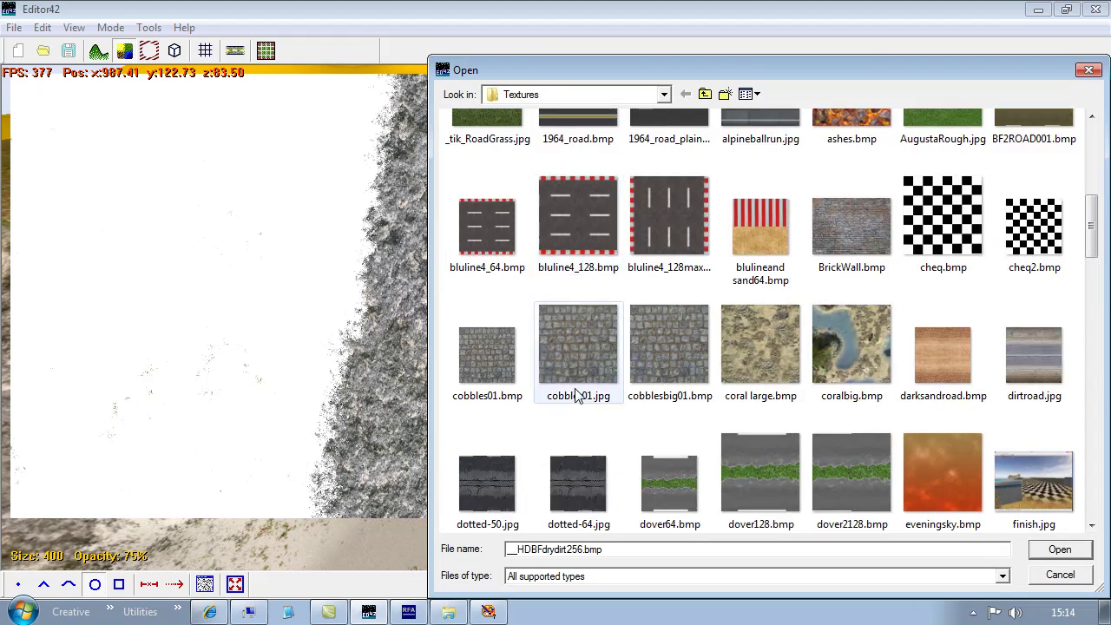
pyautogui.scroll(-5, 577, 383)
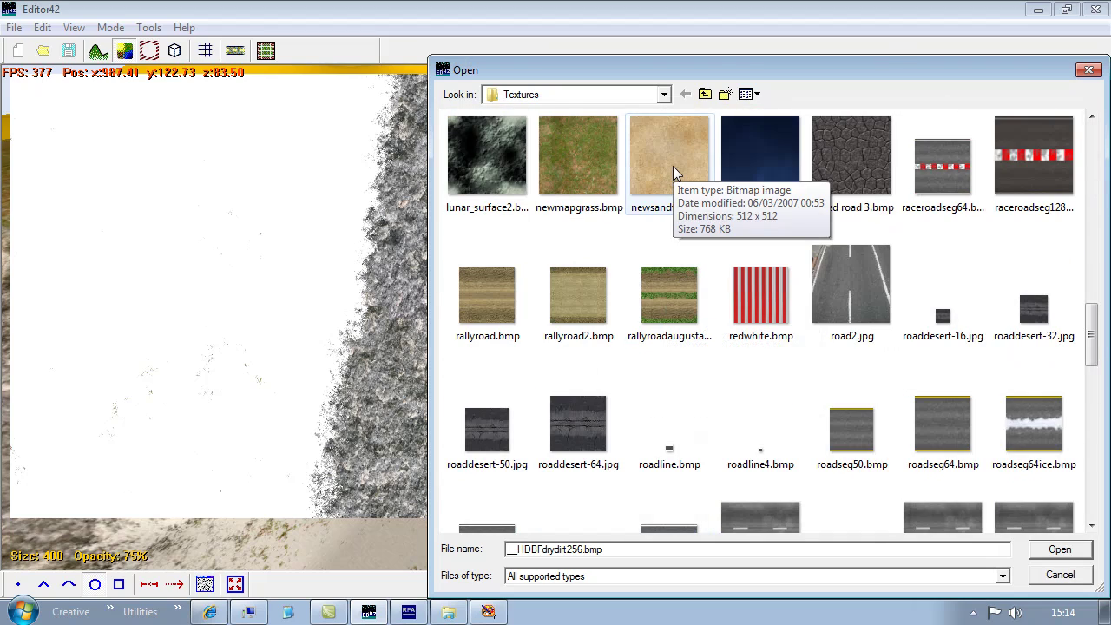
pyautogui.doubleClick(682, 146)
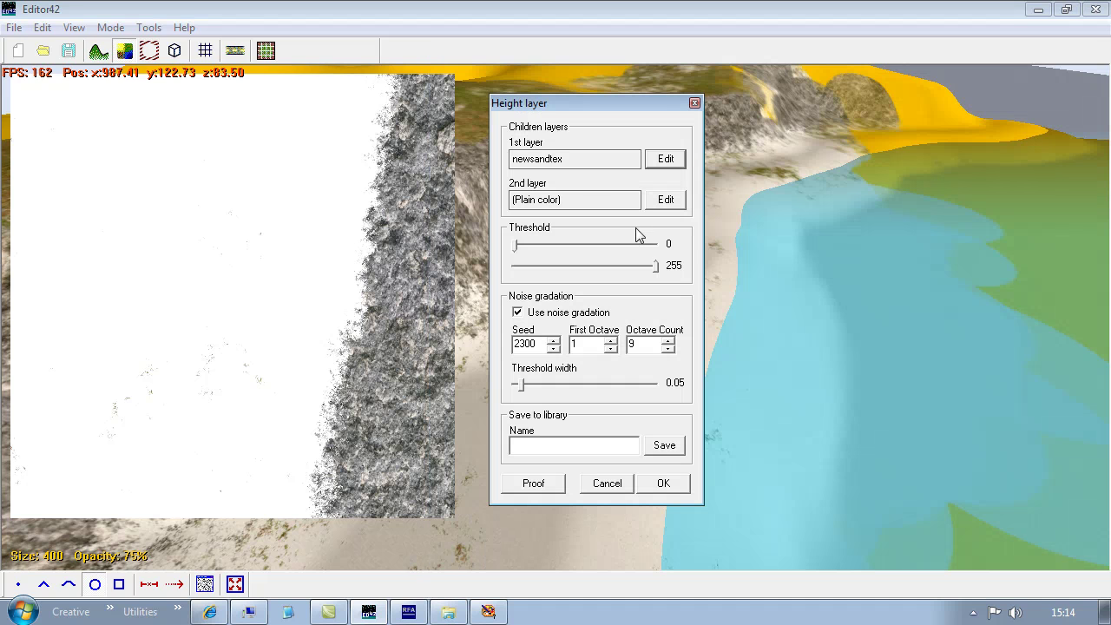
# - Change the height layer's second child to a texture file and load coral large.bmp into it
pyautogui.doubleClick(564, 204)
pyautogui.doubleClick(580, 156)
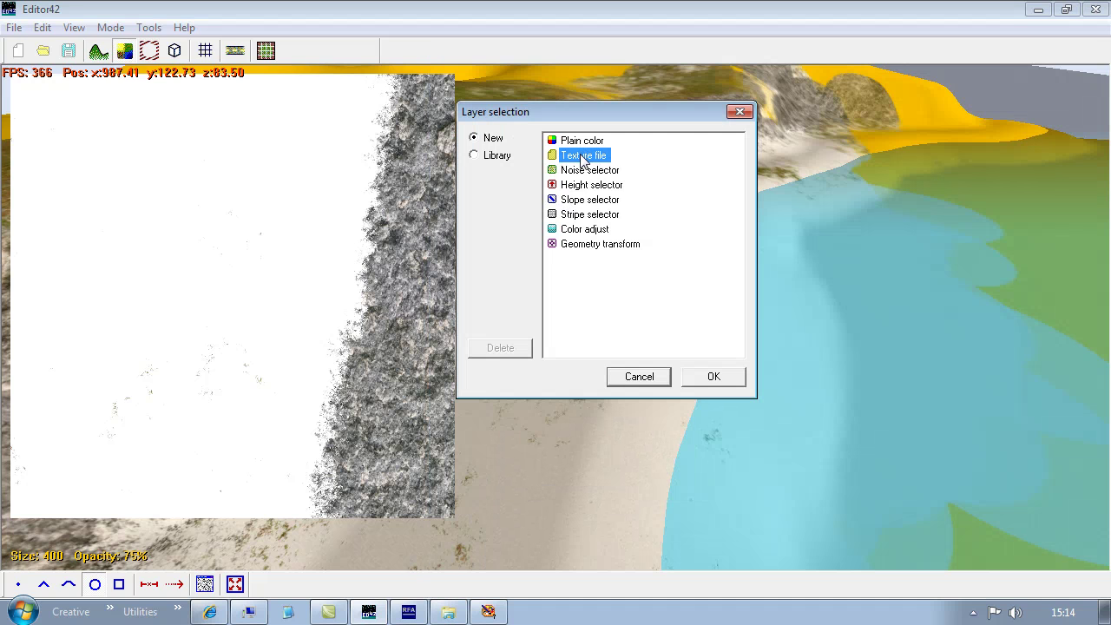
pyautogui.click(667, 200)
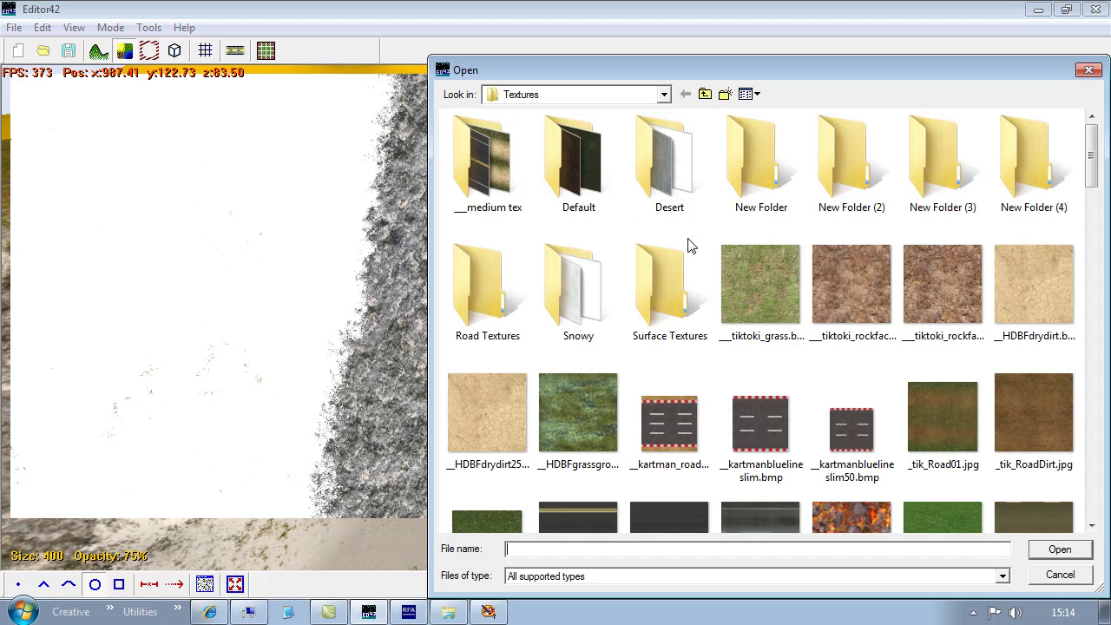
pyautogui.moveTo(1093, 150); pyautogui.dragTo(1094, 217)
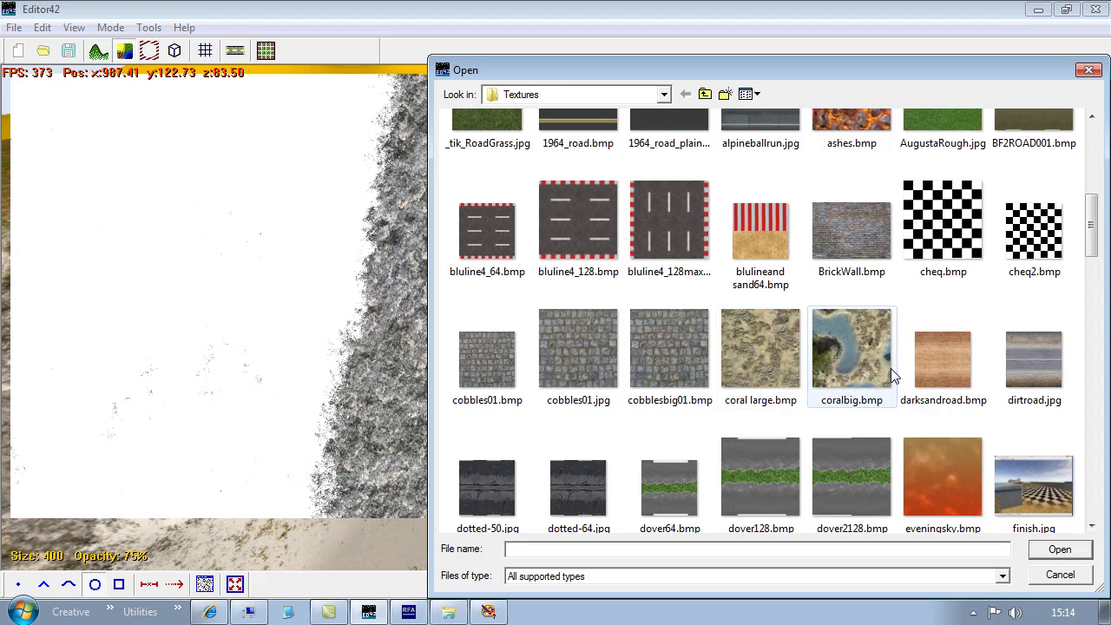
pyautogui.moveTo(849, 363)
pyautogui.doubleClick(748, 347)
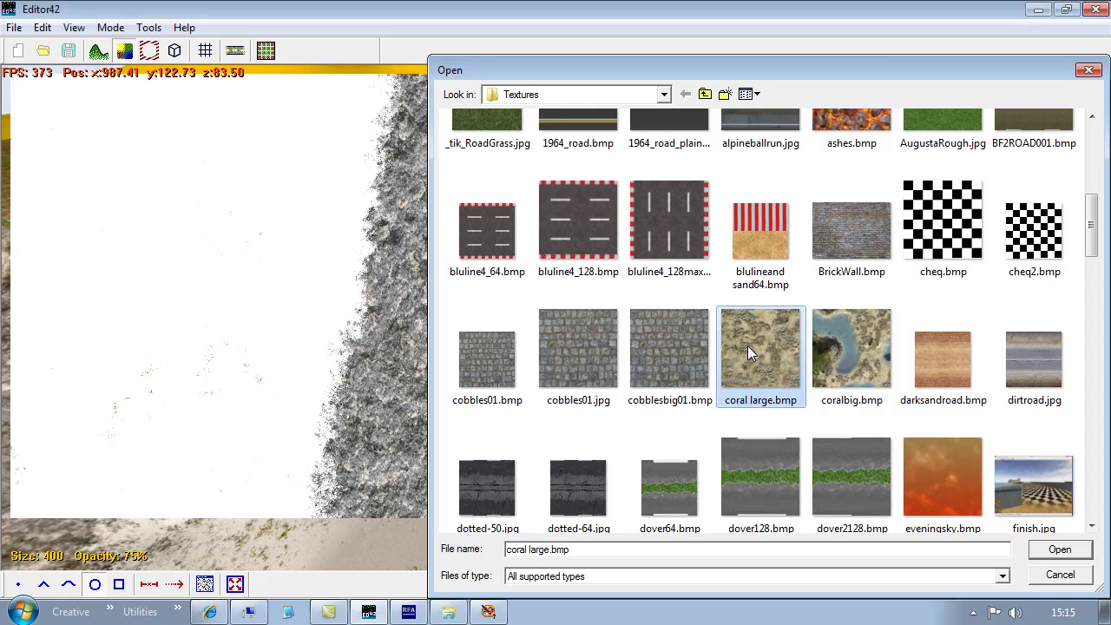
# - Preview and accept the layer setup, then paint the new texture over the beach and shallow water
pyautogui.click(531, 485)
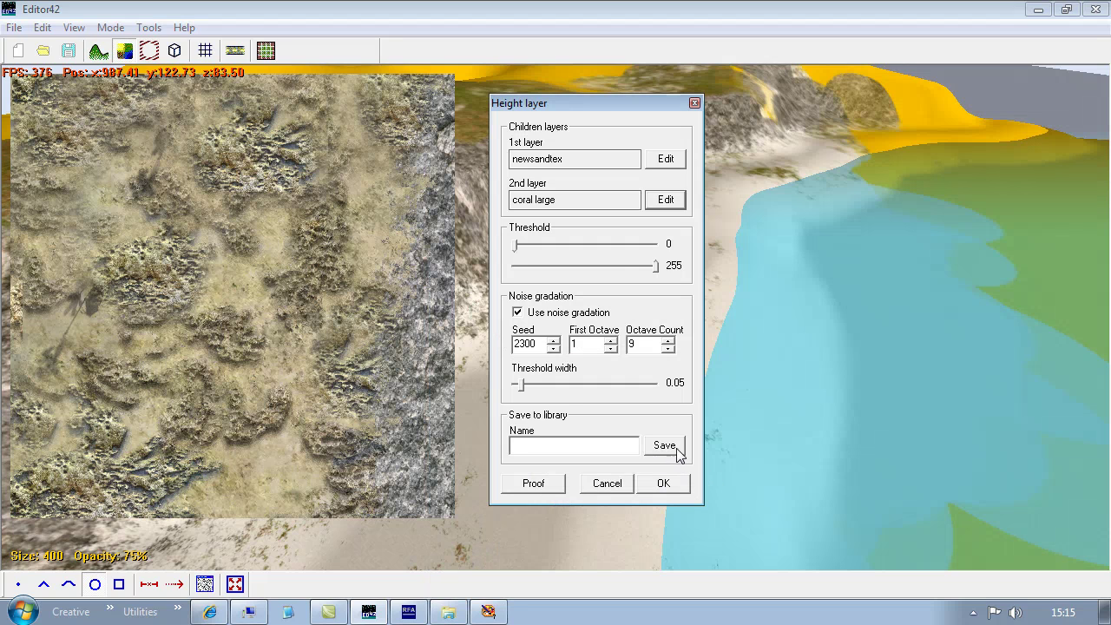
pyautogui.click(664, 483)
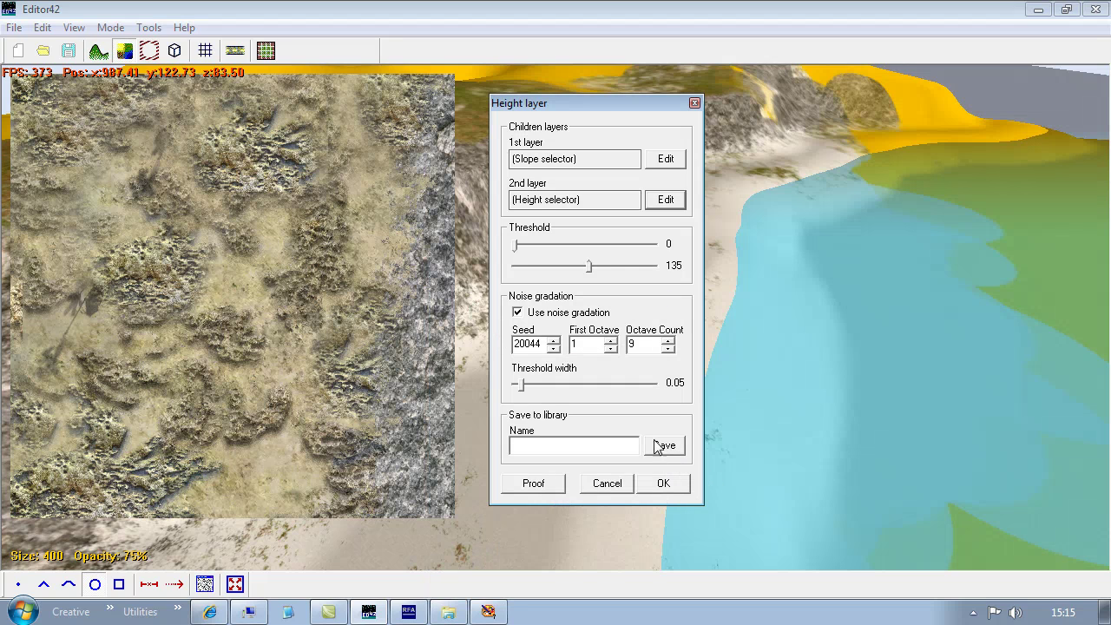
pyautogui.click(663, 484)
pyautogui.click(663, 341)
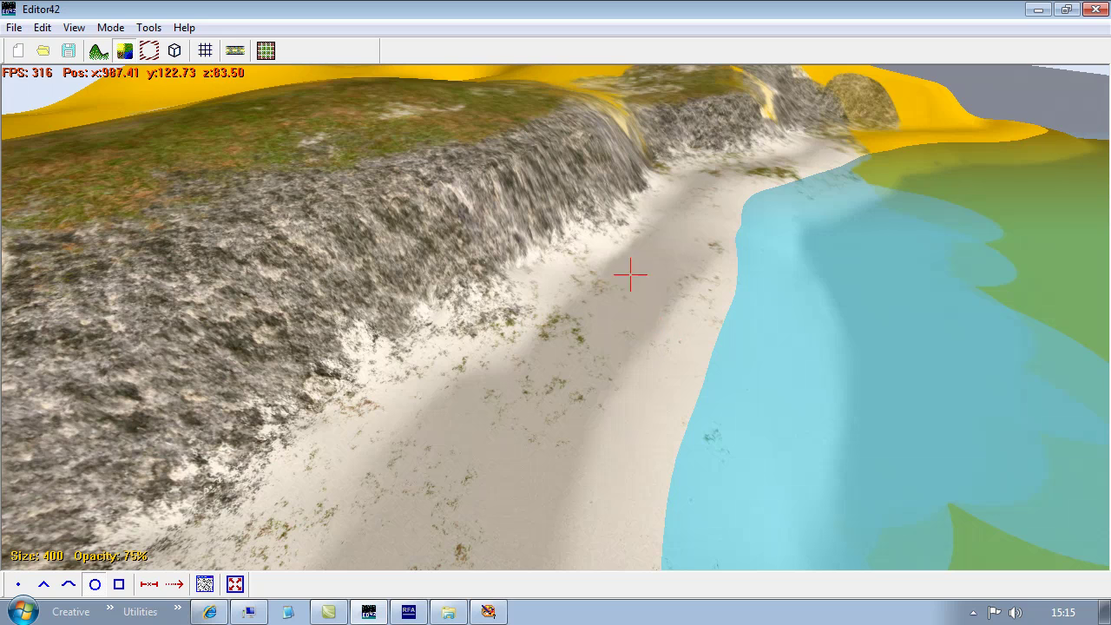
pyautogui.moveTo(684, 366)
pyautogui.mouseDown()
pyautogui.moveTo(752, 397)
pyautogui.moveTo(913, 273)
pyautogui.moveTo(1023, 278)
pyautogui.moveTo(535, 298)
pyautogui.moveTo(336, 428)
pyautogui.mouseUp()
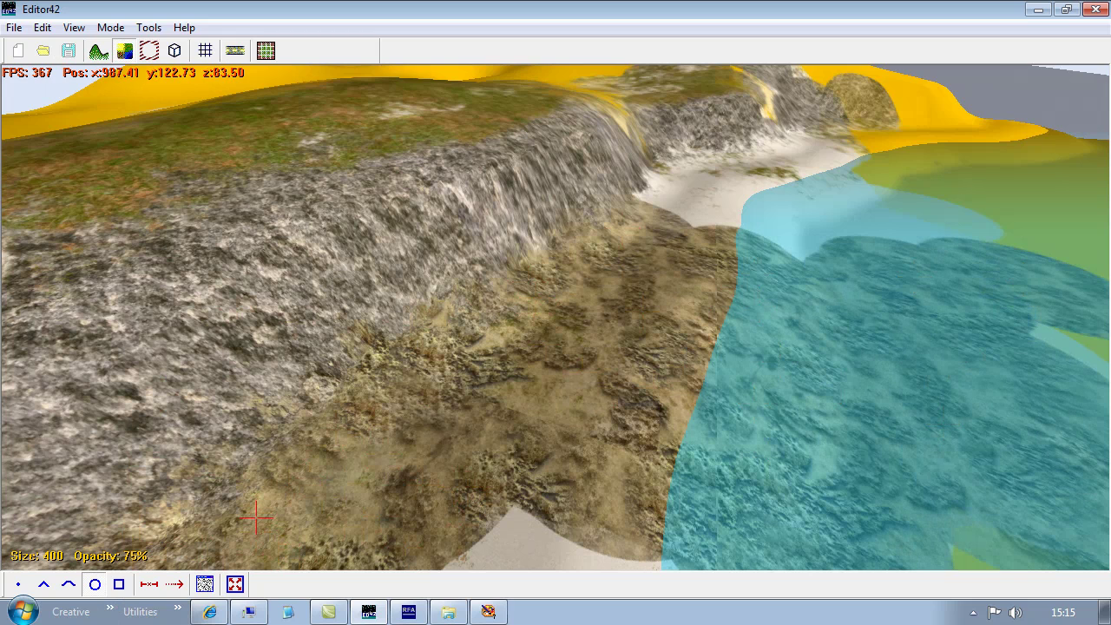
# - Lower the upper height threshold of the newsandtex and coral large layer, preview it and apply the layers
pyautogui.click(210, 585)
pyautogui.click(666, 159)
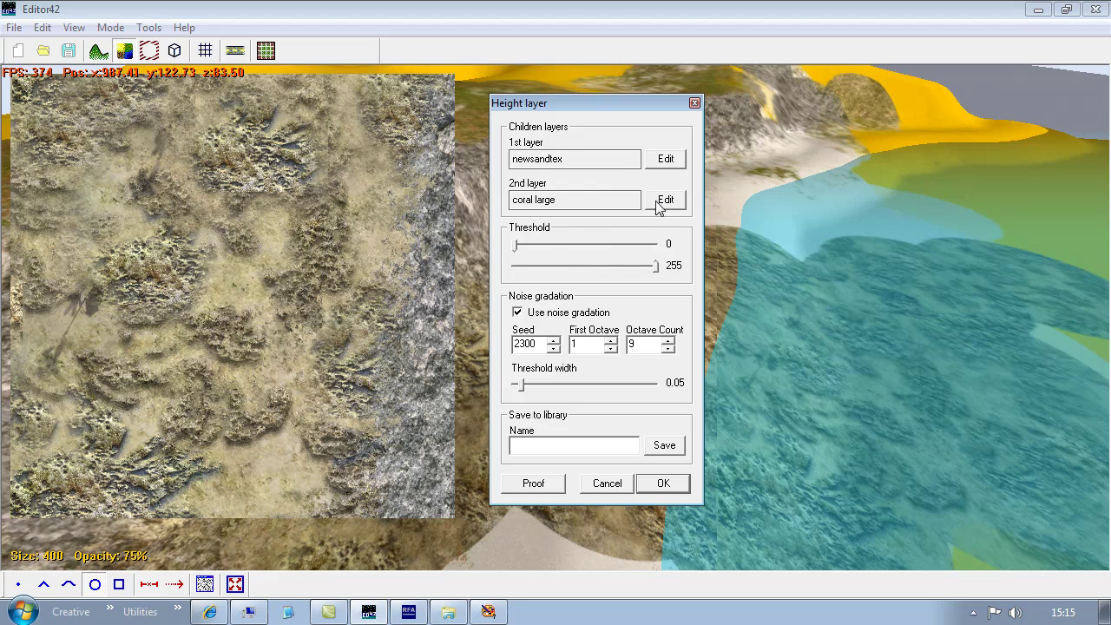
pyautogui.moveTo(657, 266); pyautogui.dragTo(578, 268)
pyautogui.click(527, 483)
pyautogui.click(660, 486)
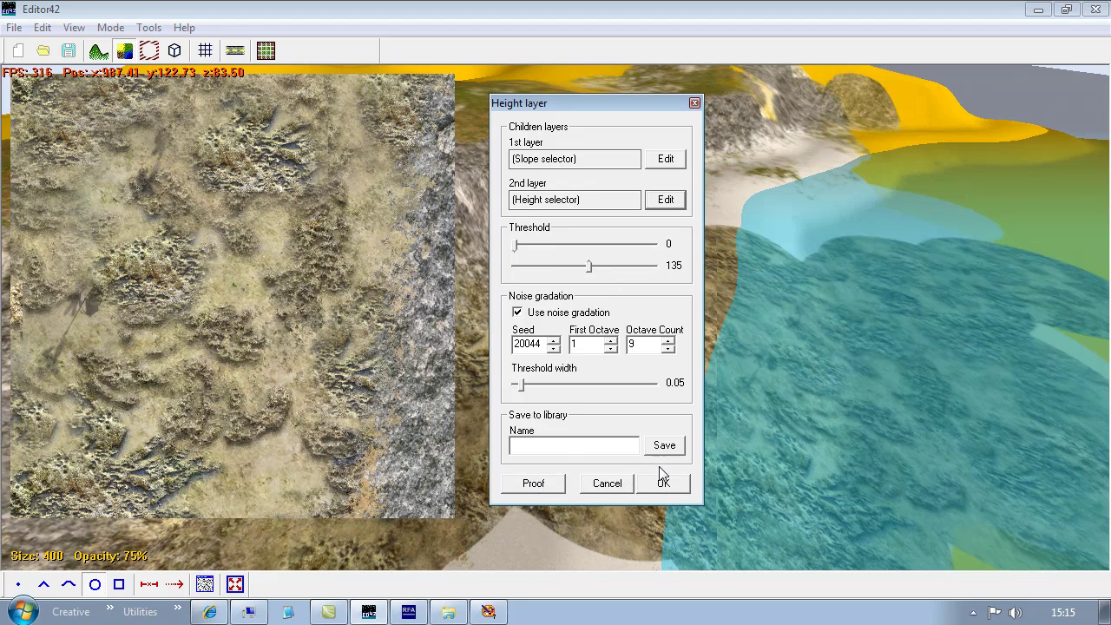
pyautogui.click(663, 480)
pyautogui.click(662, 347)
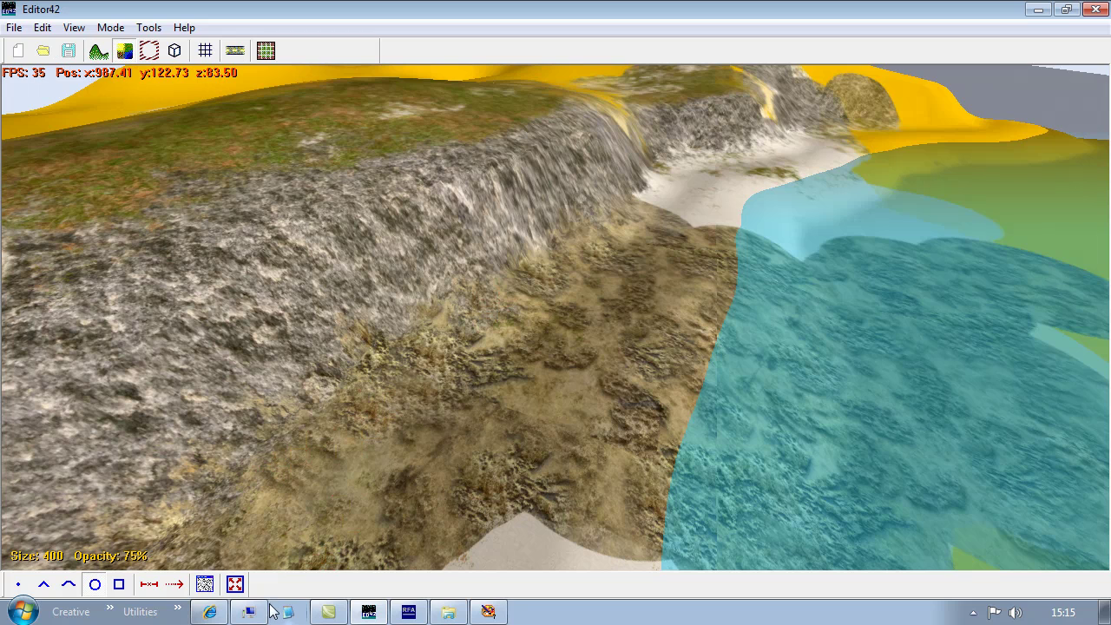
# - Set the sand and coral layer's height thresholds to 19 and 31, preview and apply them, and repaint the shoreline
pyautogui.click(205, 584)
pyautogui.click(665, 159)
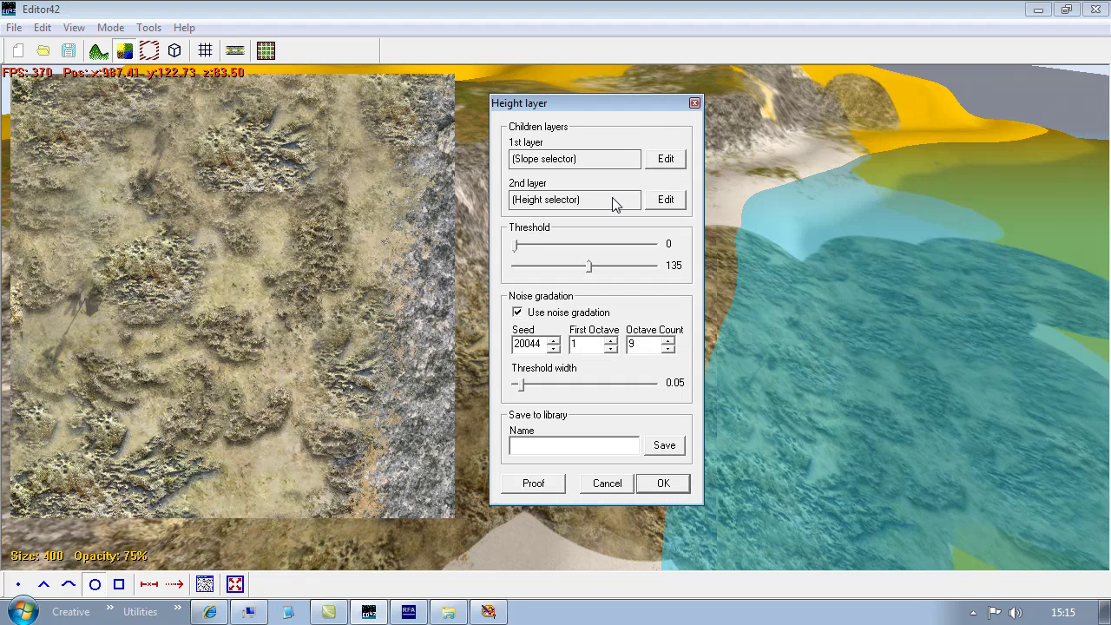
pyautogui.moveTo(578, 268); pyautogui.dragTo(549, 269)
pyautogui.click(518, 488)
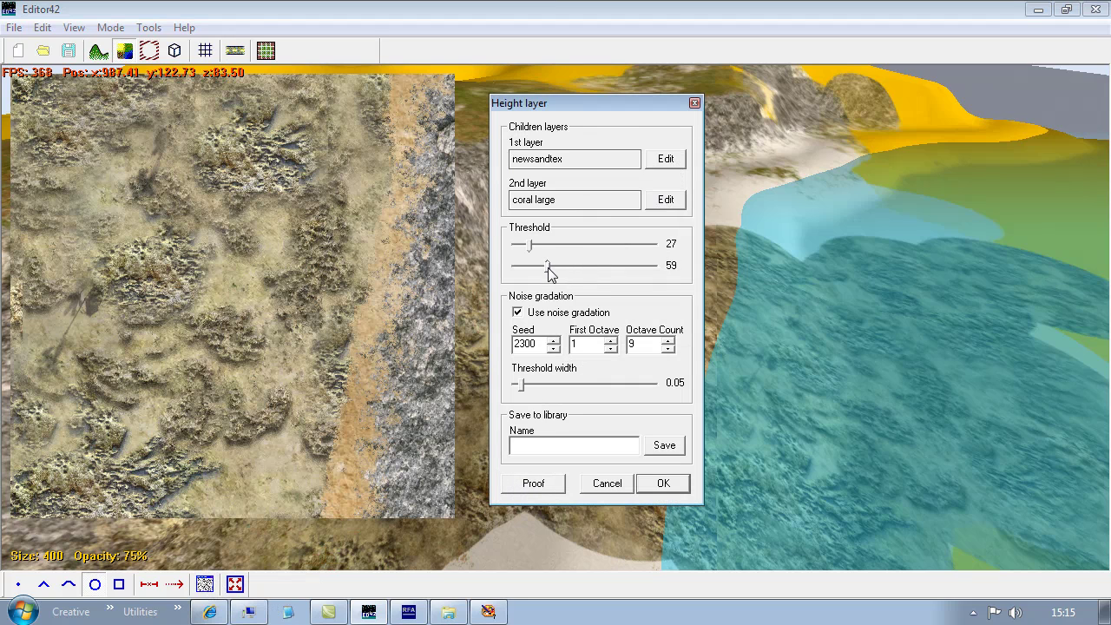
pyautogui.moveTo(548, 267)
pyautogui.mouseDown()
pyautogui.moveTo(513, 246)
pyautogui.moveTo(533, 266)
pyautogui.mouseUp()
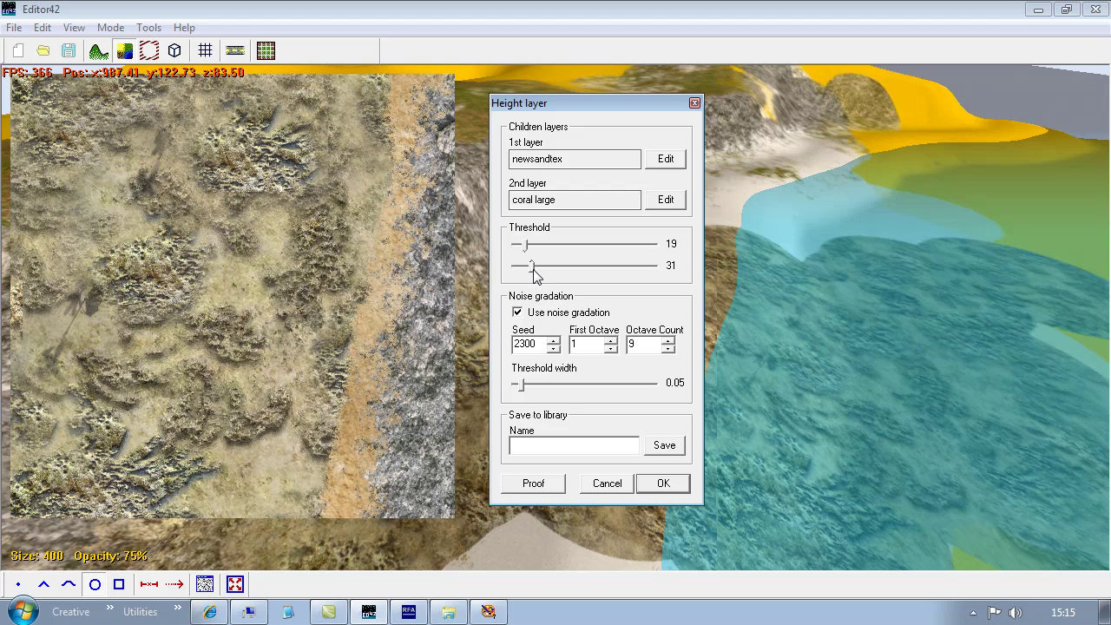
pyautogui.click(527, 485)
pyautogui.click(666, 484)
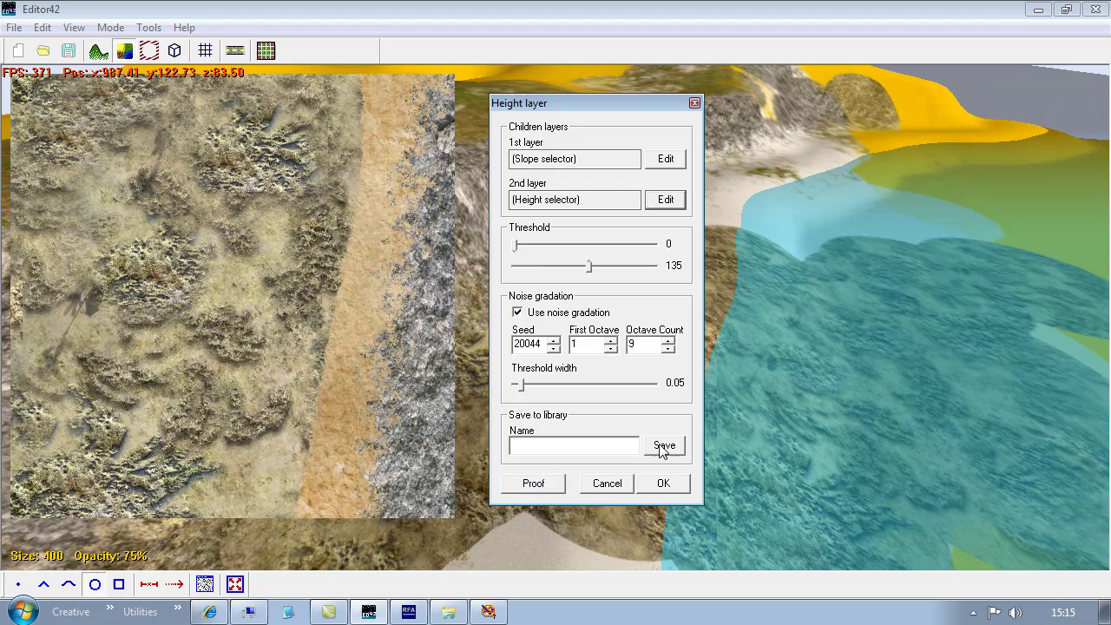
pyautogui.click(663, 484)
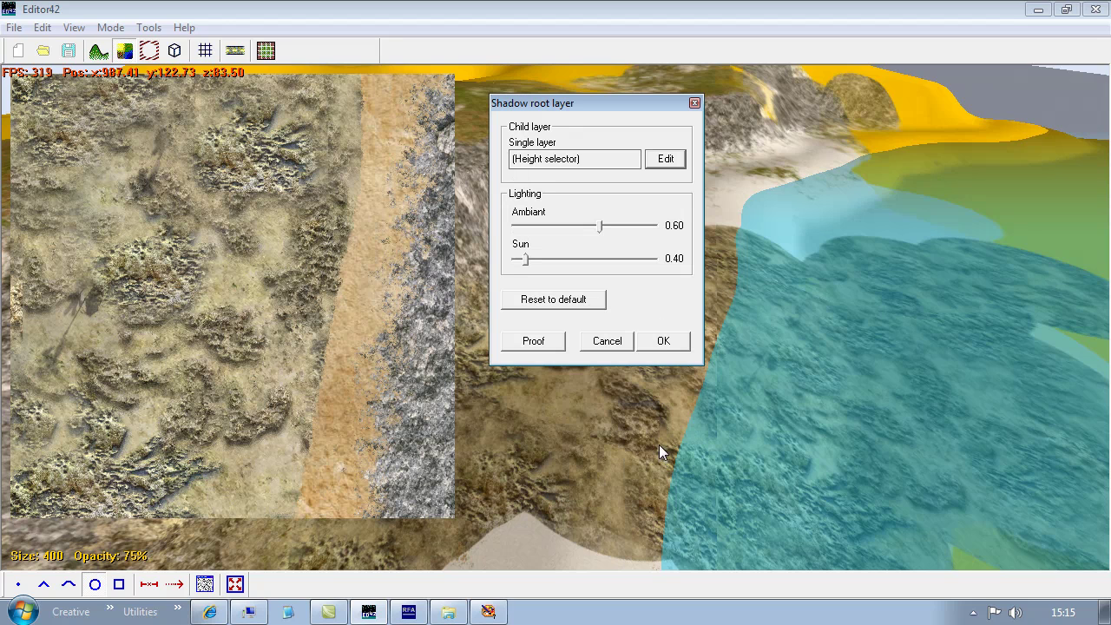
pyautogui.click(662, 341)
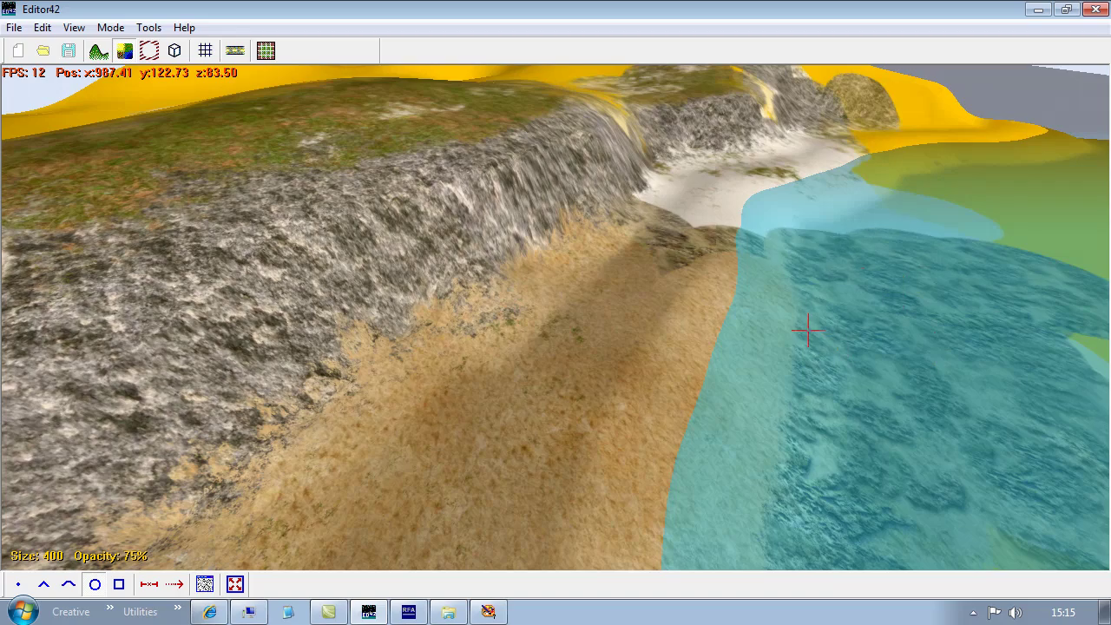
# - Inspect the waterline up close, then paint the sand and coral texture along the far beach and the near foreground
pyautogui.press('space')
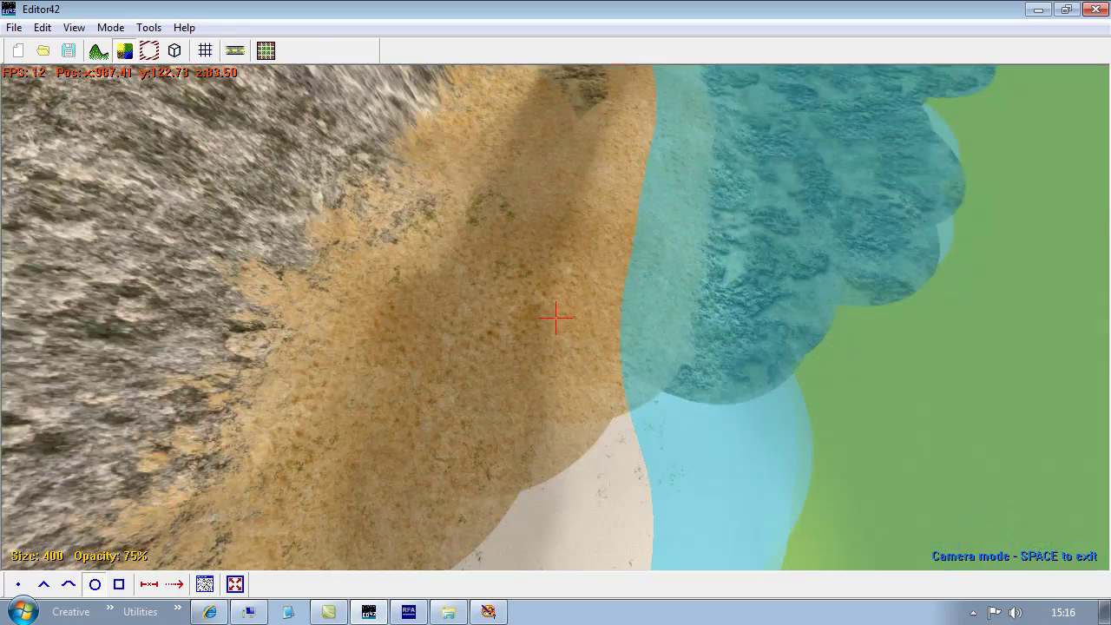
pyautogui.press('w')
pyautogui.press('w')
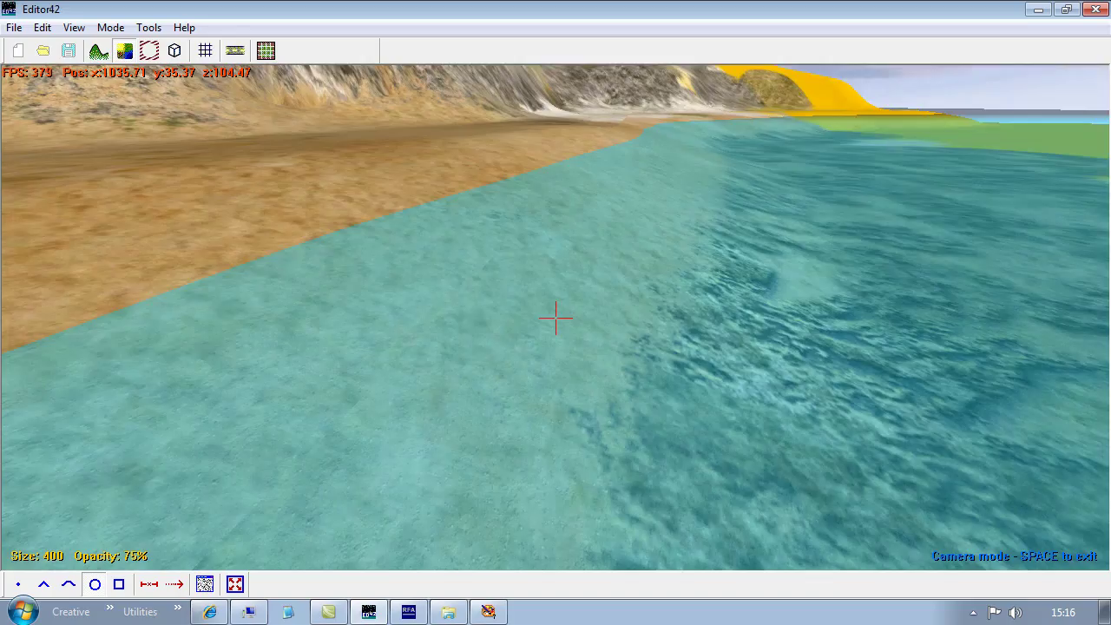
pyautogui.press('s')
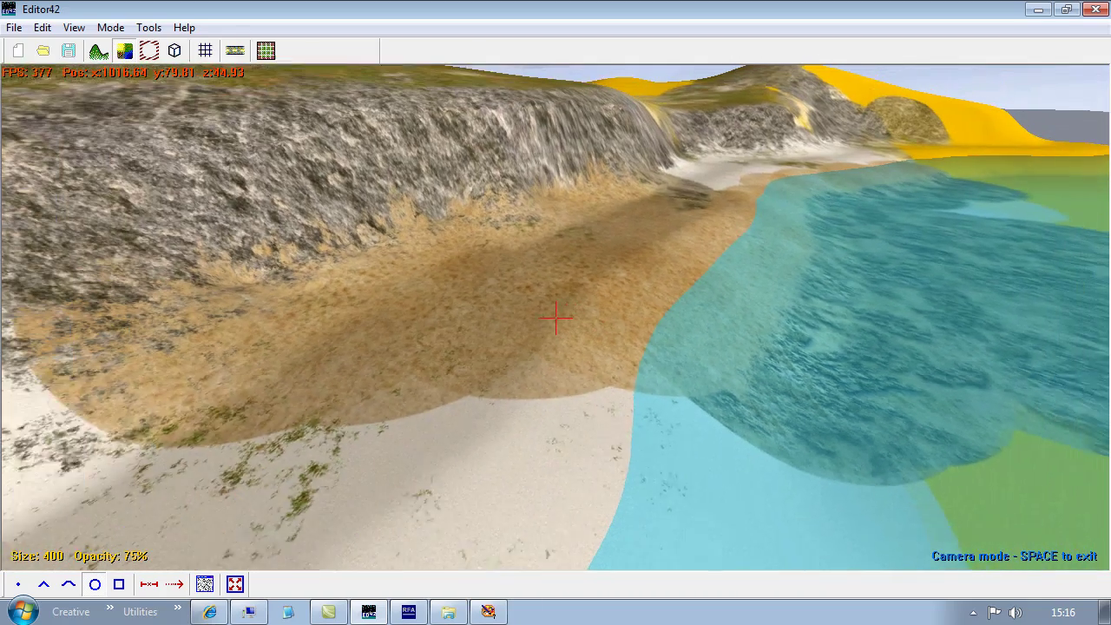
pyautogui.press('space')
pyautogui.moveTo(557, 316)
pyautogui.mouseDown()
pyautogui.moveTo(735, 174)
pyautogui.moveTo(722, 139)
pyautogui.moveTo(869, 154)
pyautogui.moveTo(881, 168)
pyautogui.mouseUp()
pyautogui.click(536, 543)
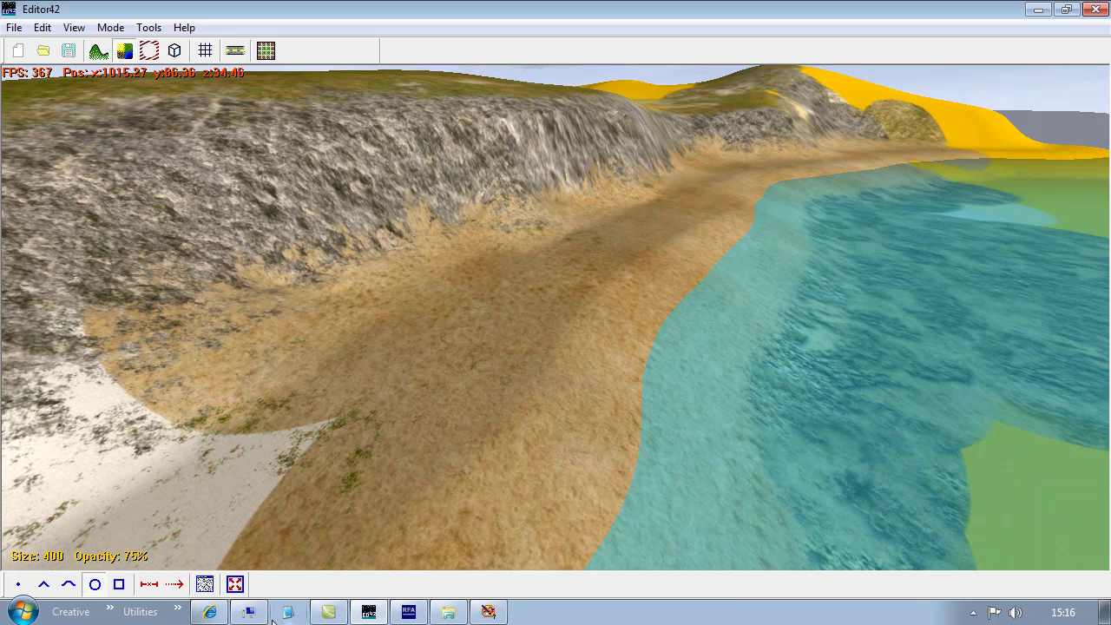
# - Raise the sand and coral layer's height thresholds to 31 and 48, preview and apply them, and repaint the shoreline
pyautogui.click(205, 586)
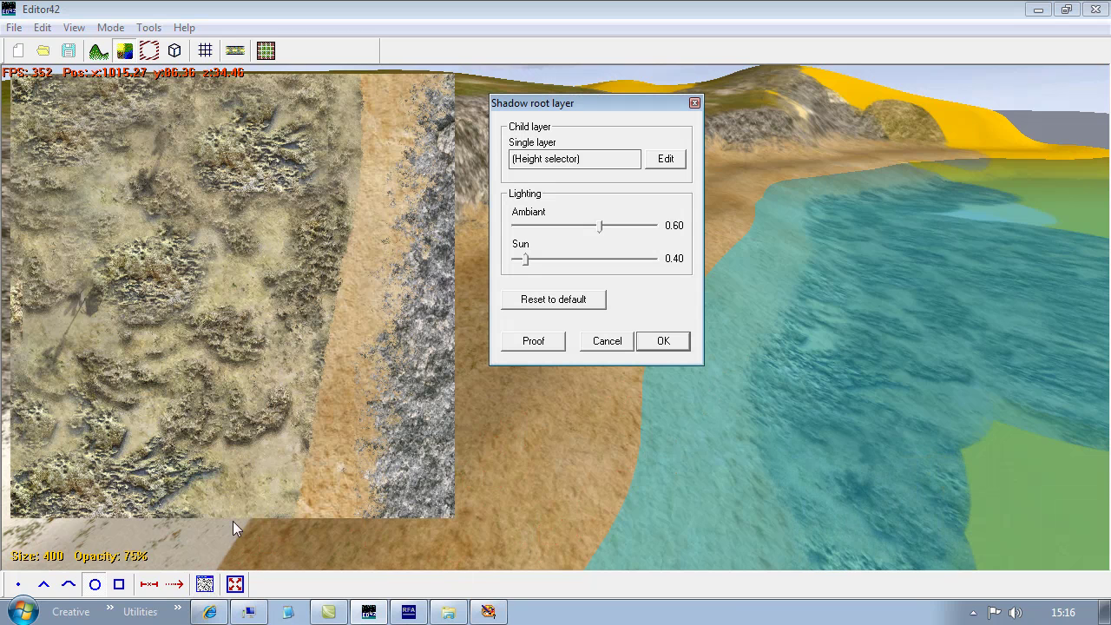
pyautogui.click(664, 159)
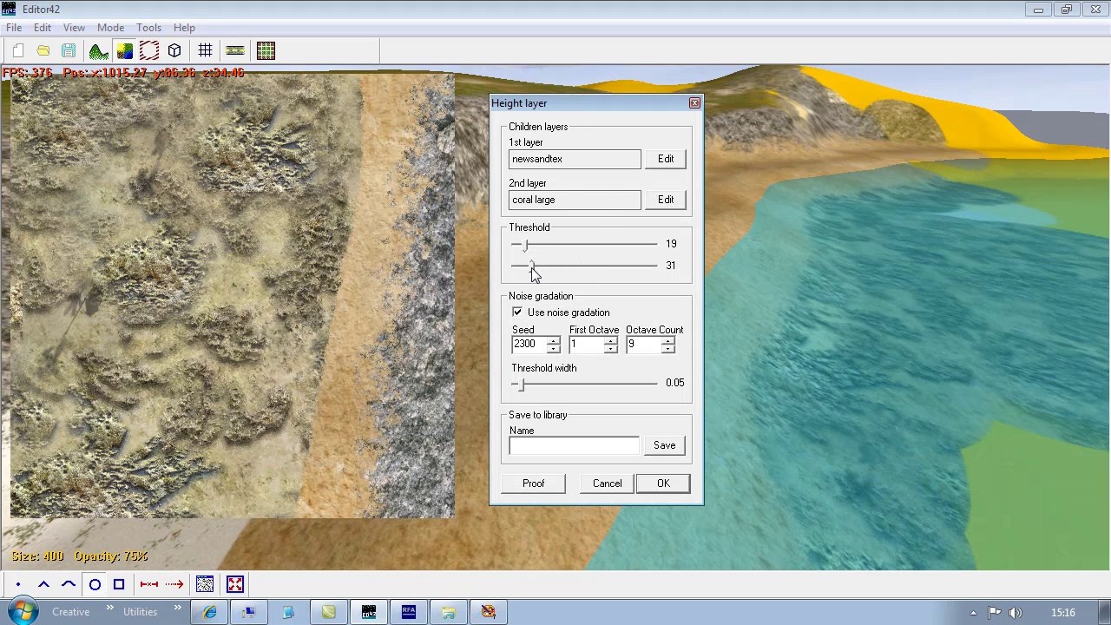
pyautogui.moveTo(532, 267); pyautogui.dragTo(532, 247)
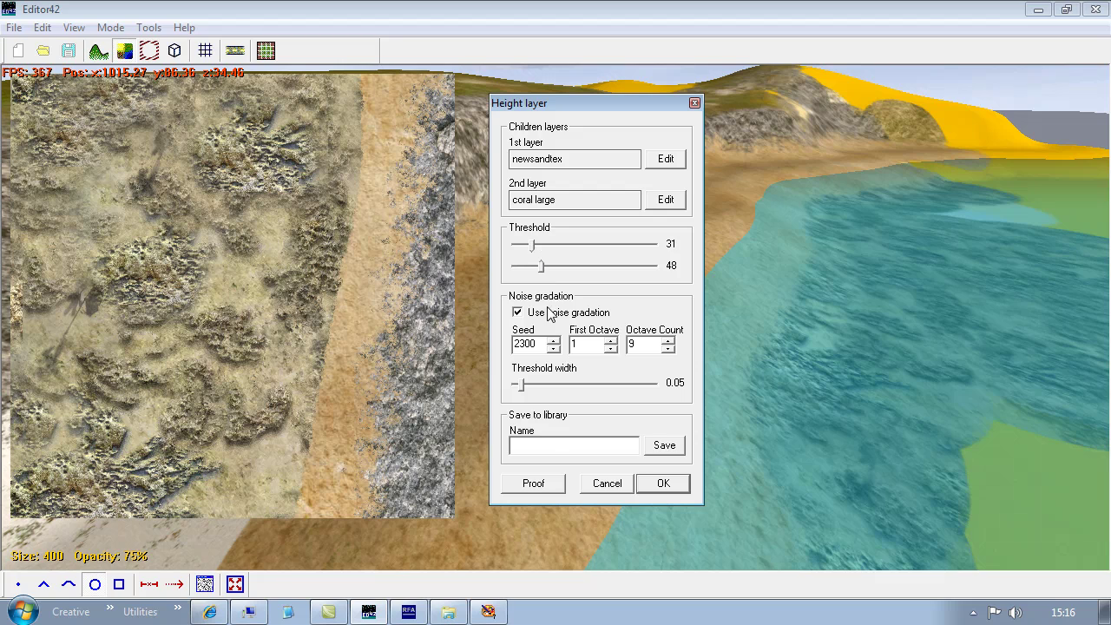
pyautogui.click(536, 486)
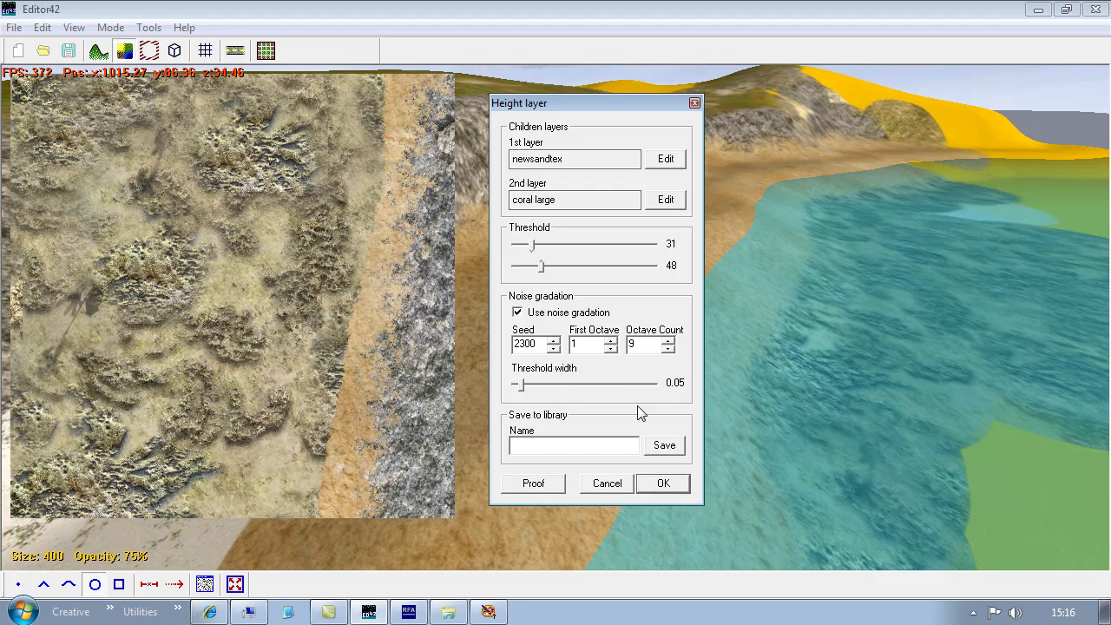
pyautogui.click(660, 485)
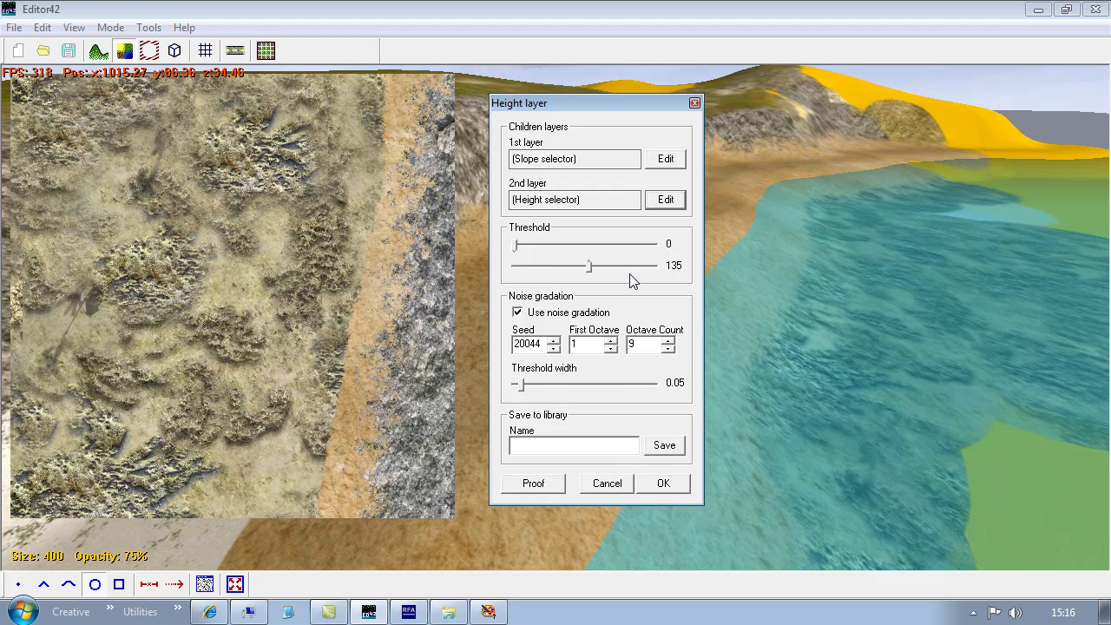
pyautogui.click(660, 483)
pyautogui.click(660, 342)
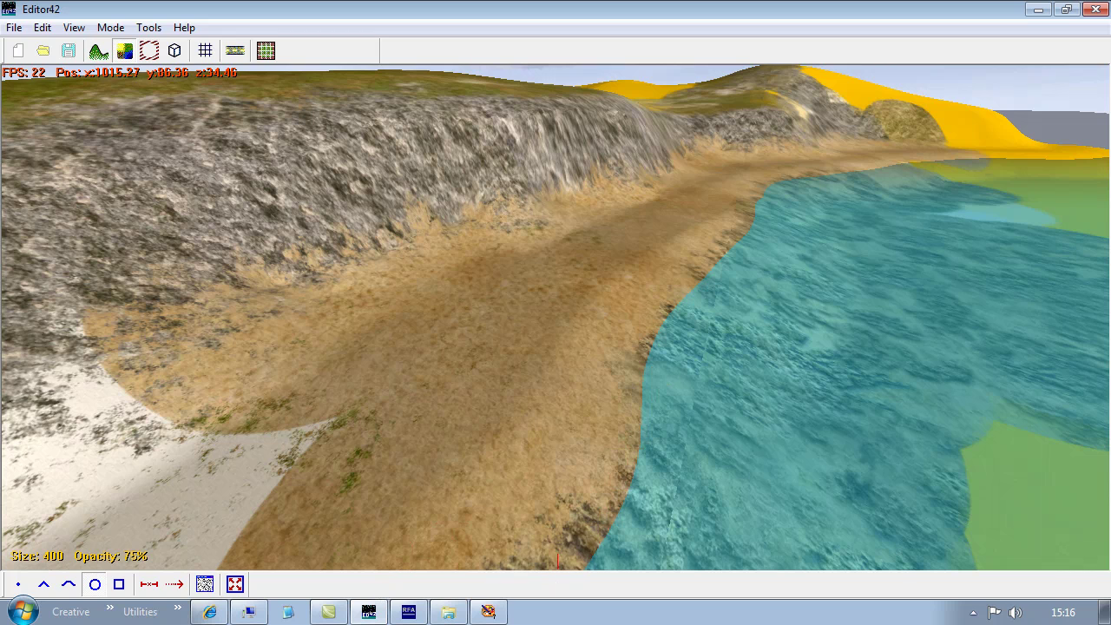
# - Set the sand and coral layer's lower height threshold to 27, apply it and repaint the shoreline and seabed
pyautogui.click(205, 584)
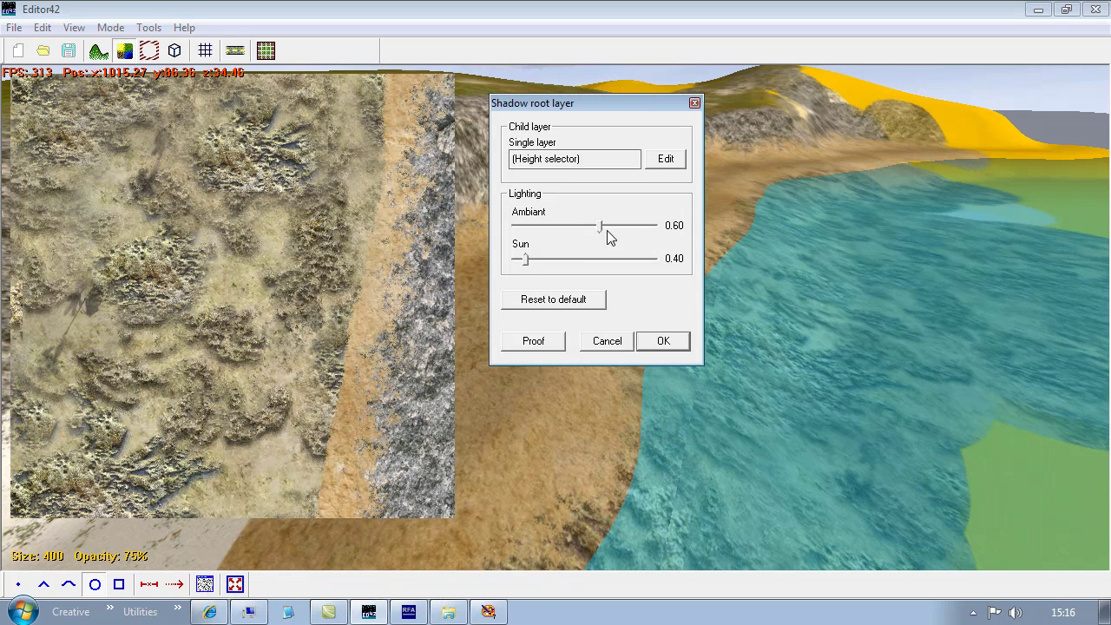
pyautogui.click(666, 160)
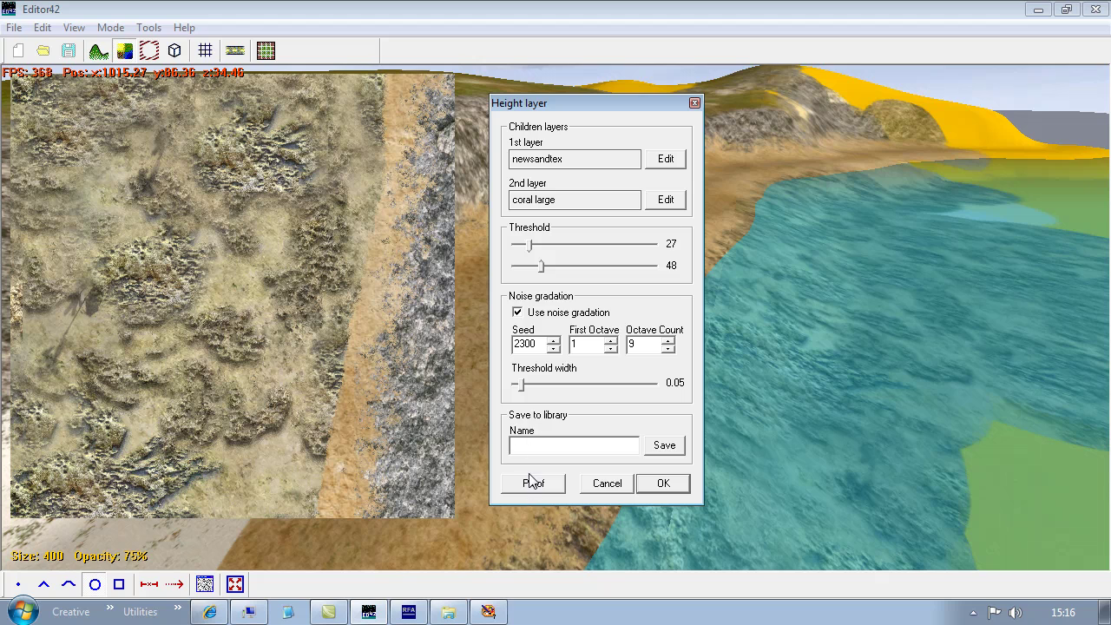
pyautogui.click(665, 487)
pyautogui.click(665, 487)
pyautogui.click(663, 341)
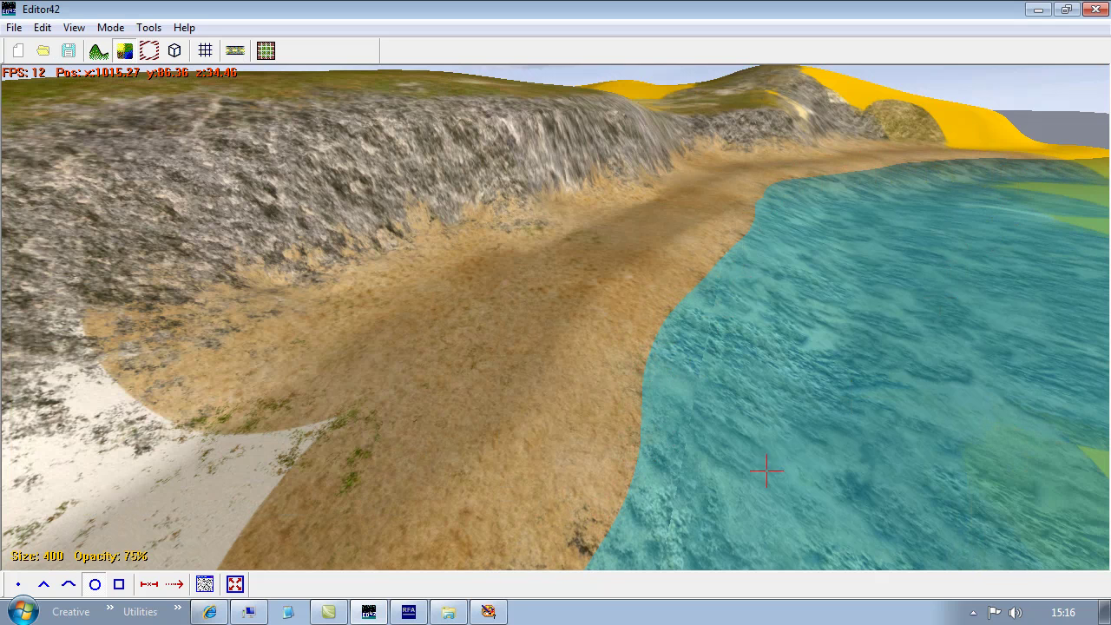
pyautogui.press('space')
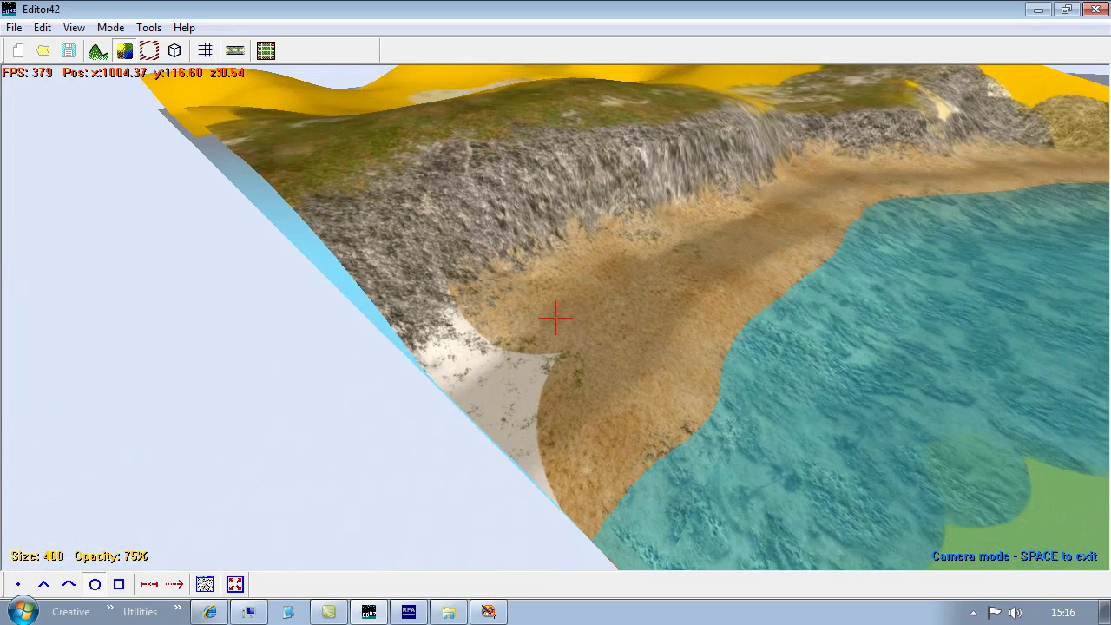
# - Paint the layered texture over the bare near corner of the beach and along the cliff top to the far headland
pyautogui.press('space')
pyautogui.moveTo(547, 448); pyautogui.dragTo(446, 304)
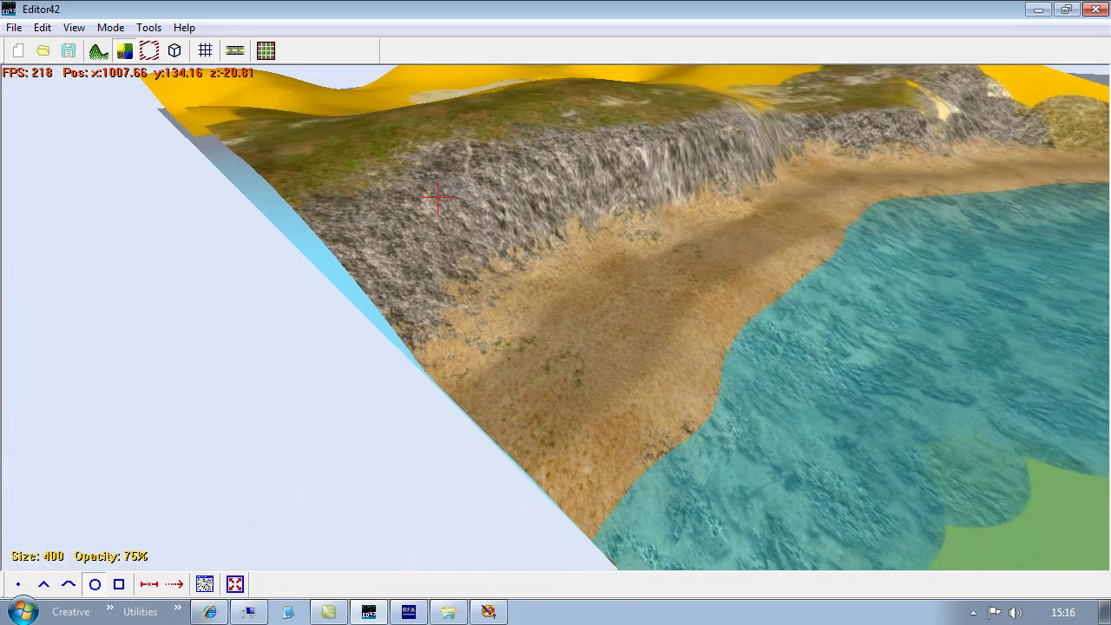
pyautogui.moveTo(536, 101)
pyautogui.mouseDown()
pyautogui.moveTo(886, 87)
pyautogui.moveTo(834, 104)
pyautogui.moveTo(963, 115)
pyautogui.moveTo(935, 129)
pyautogui.mouseUp()
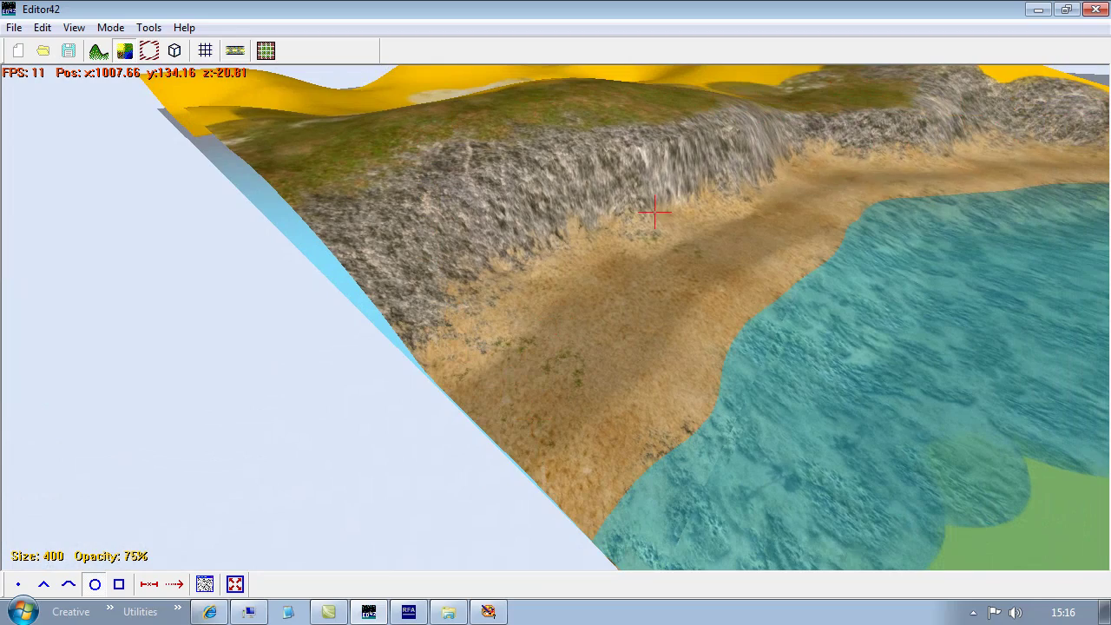
# - Set the topmost height layer's upper threshold to 117, previewing the texture before applying the layer changes
pyautogui.press('space')
pyautogui.press('w')
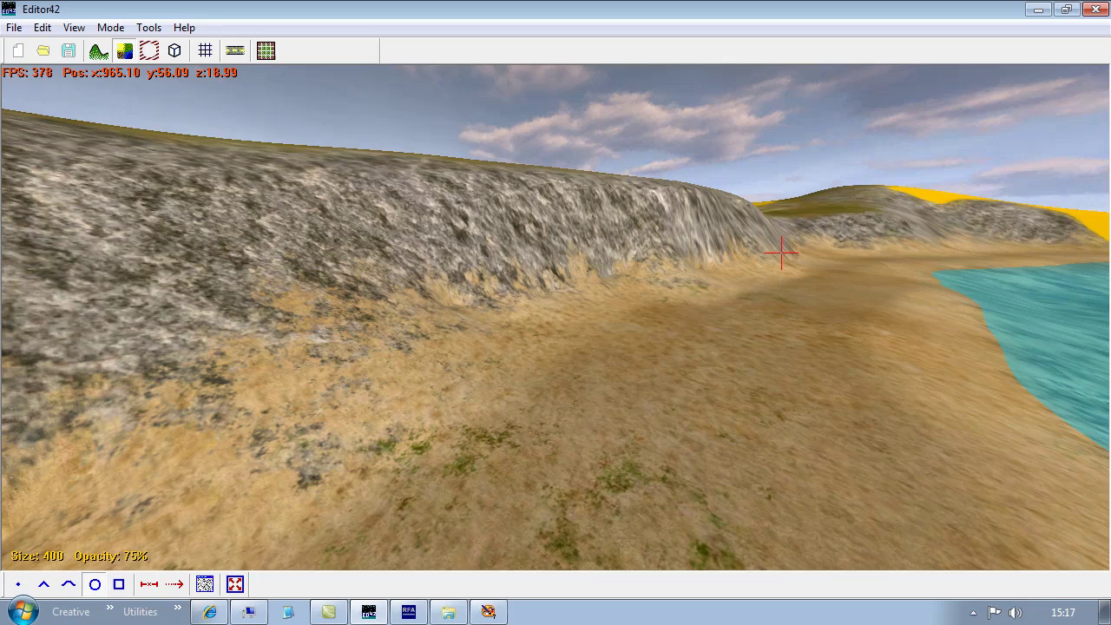
pyautogui.press('space')
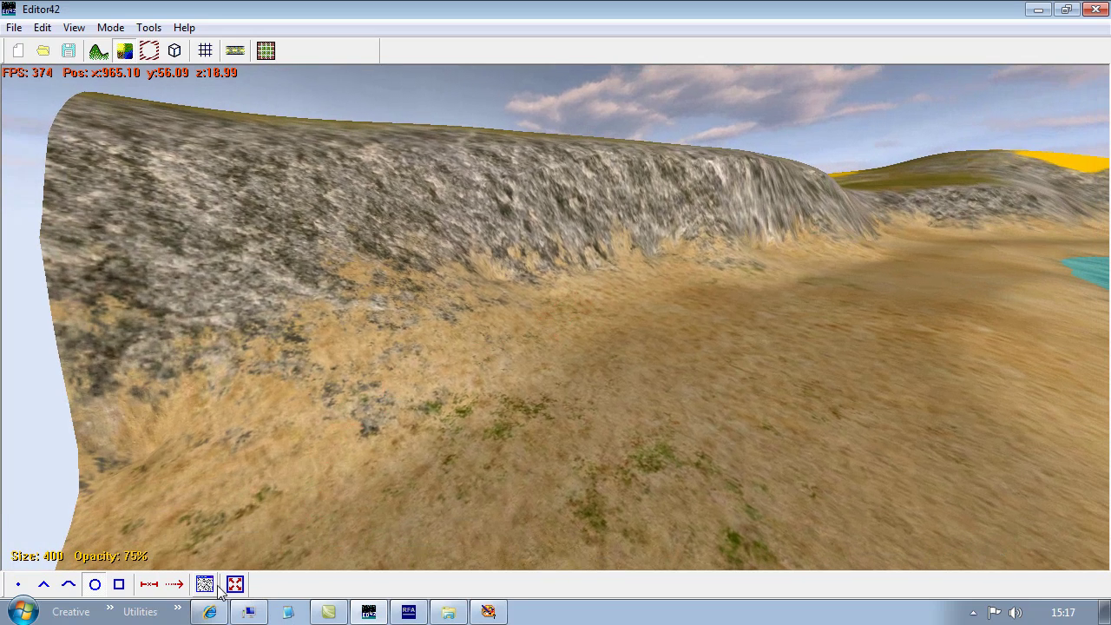
pyautogui.click(209, 586)
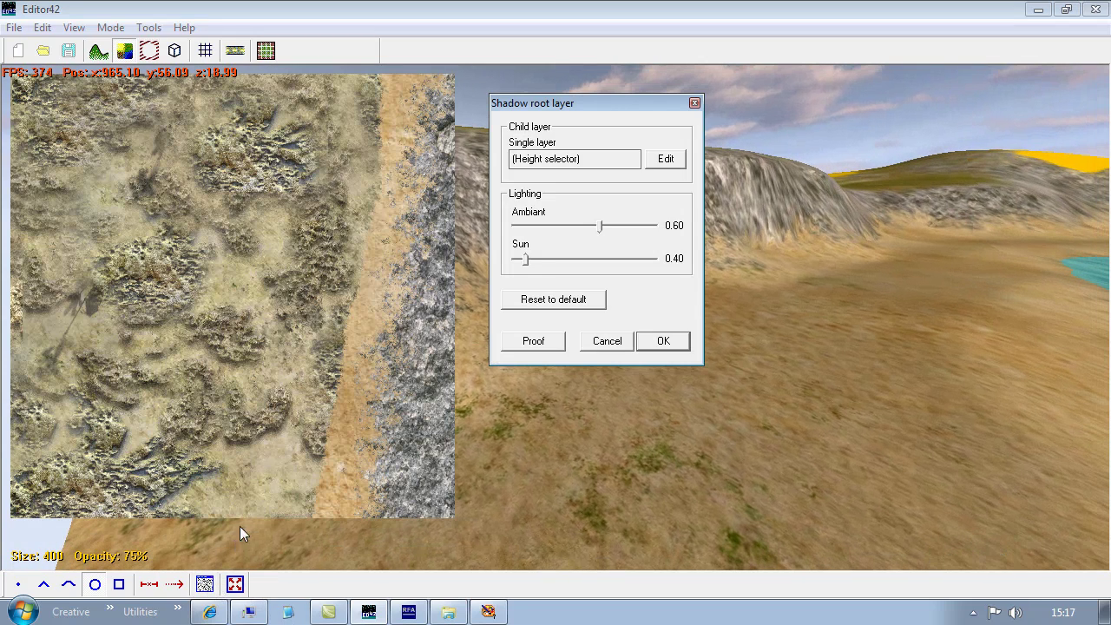
pyautogui.click(660, 159)
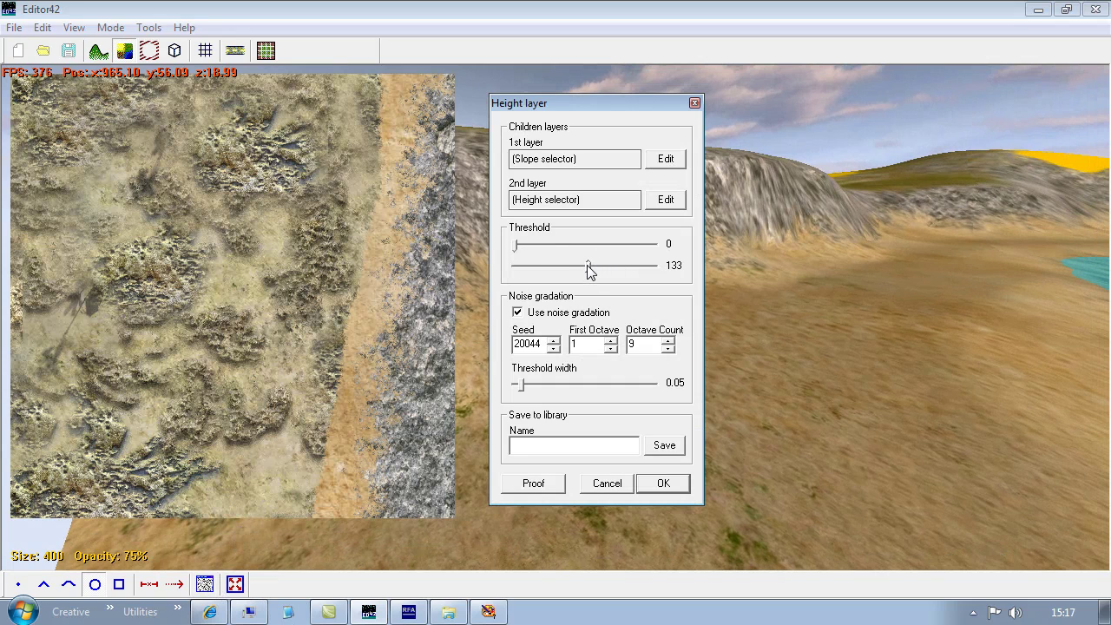
pyautogui.click(538, 488)
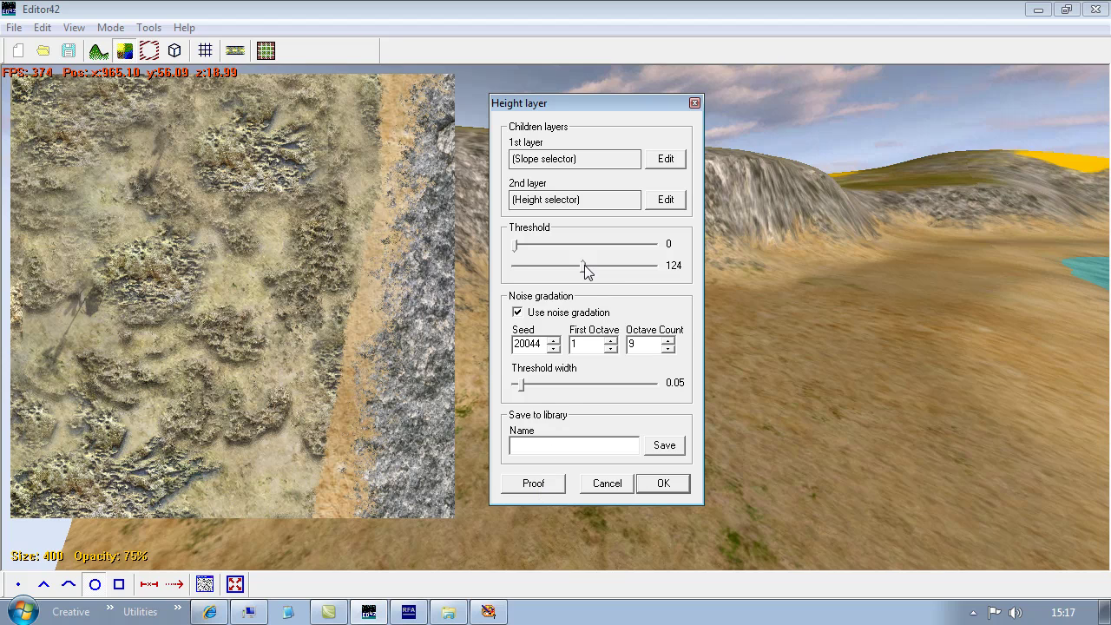
pyautogui.moveTo(585, 265); pyautogui.dragTo(580, 267)
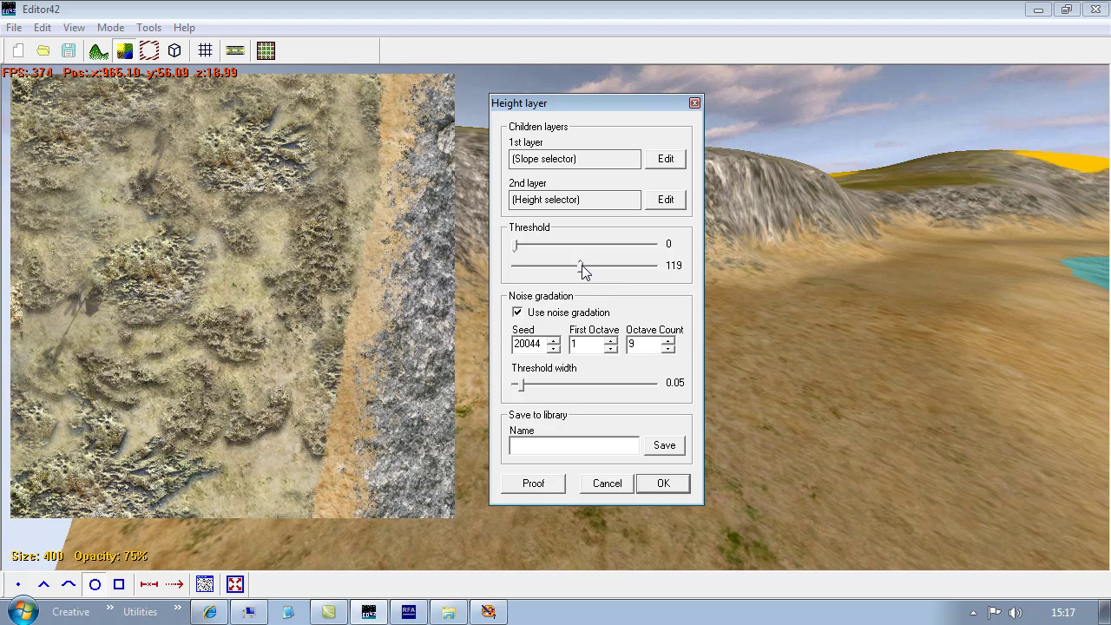
pyautogui.click(536, 487)
pyautogui.click(653, 485)
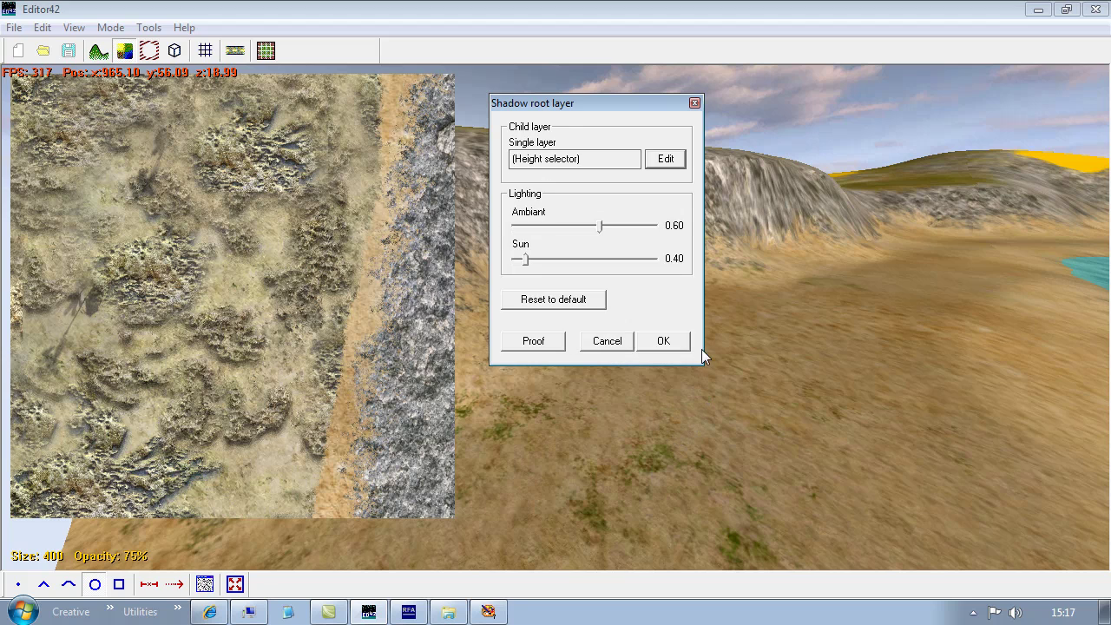
pyautogui.click(663, 340)
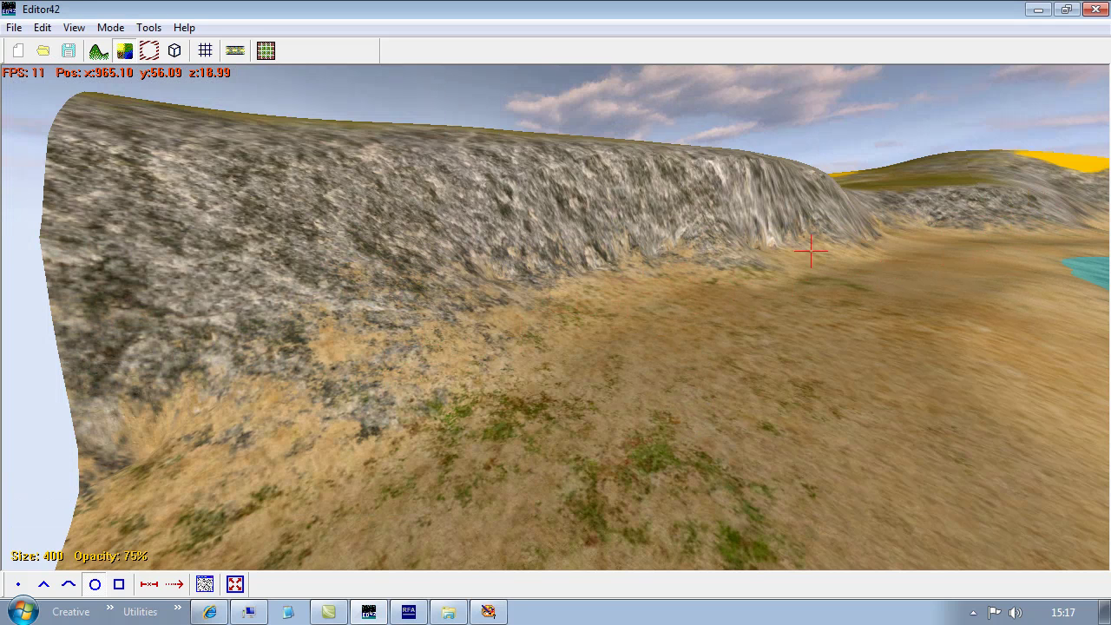
# - Paint the layered texture outward over the seabed beside the near beach and across the far hillside
pyautogui.press('space')
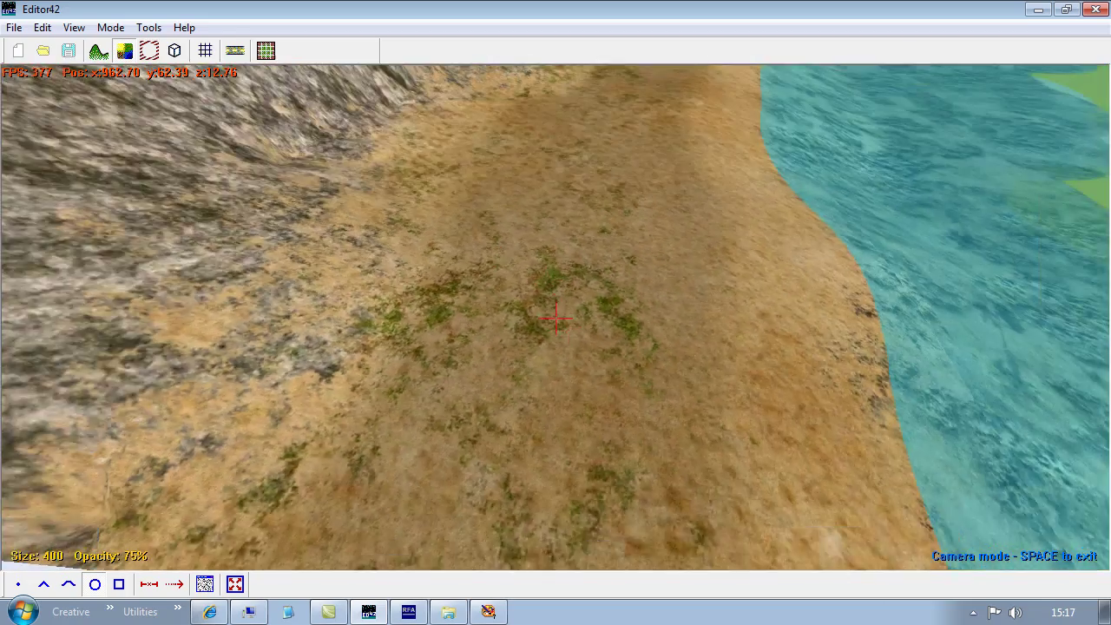
pyautogui.press('s')
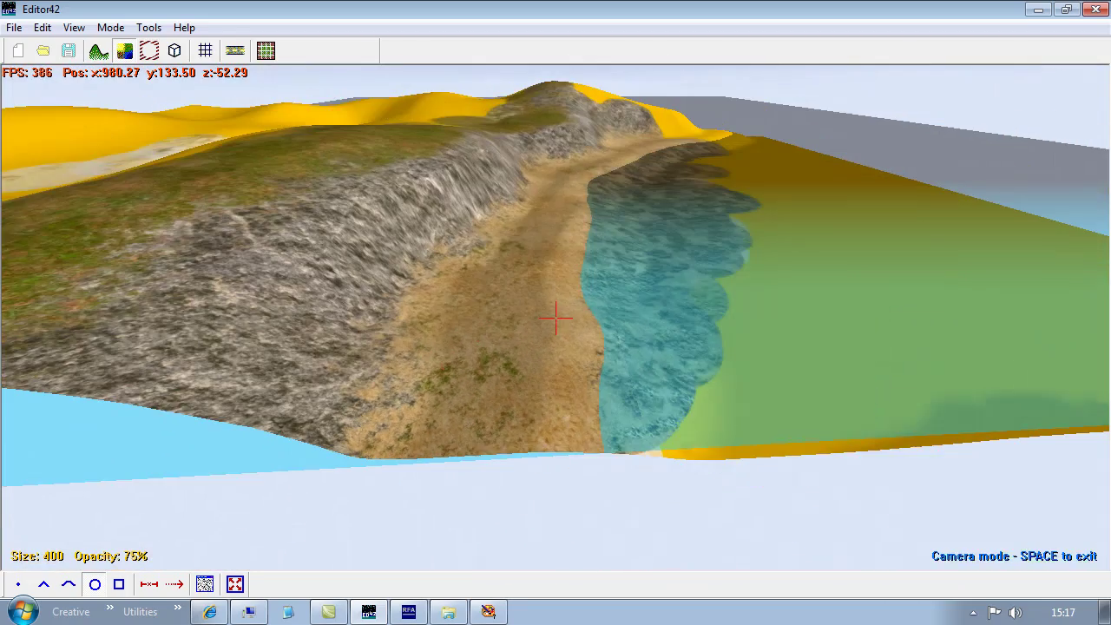
pyautogui.press('space')
pyautogui.moveTo(650, 422)
pyautogui.mouseDown()
pyautogui.moveTo(762, 328)
pyautogui.moveTo(720, 293)
pyautogui.moveTo(672, 277)
pyautogui.mouseUp()
pyautogui.press('space')
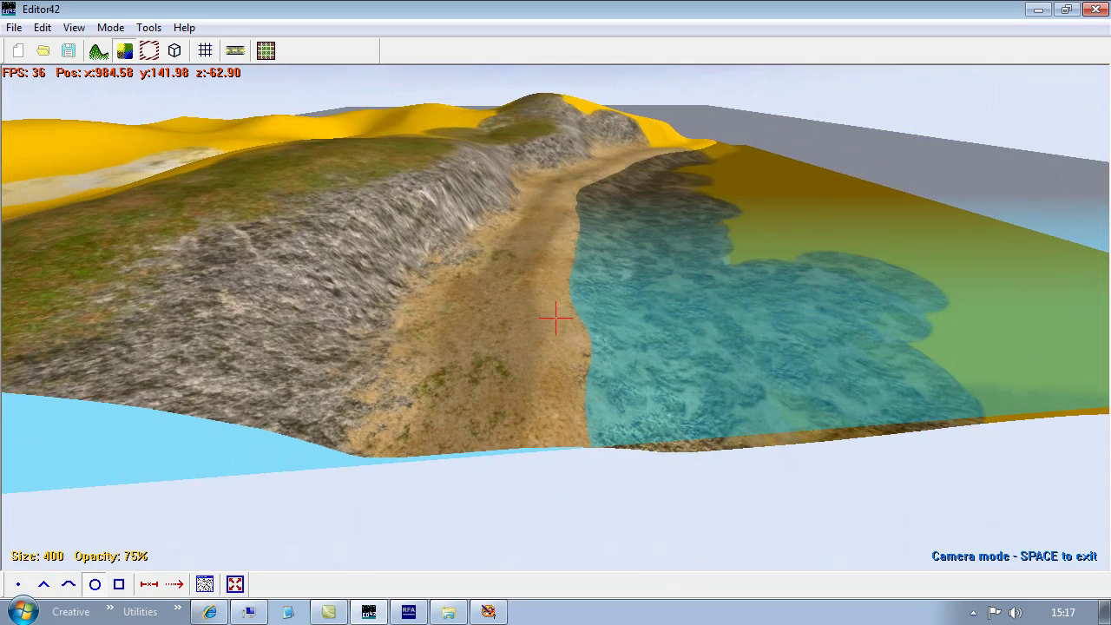
pyautogui.press('w')
pyautogui.press('s')
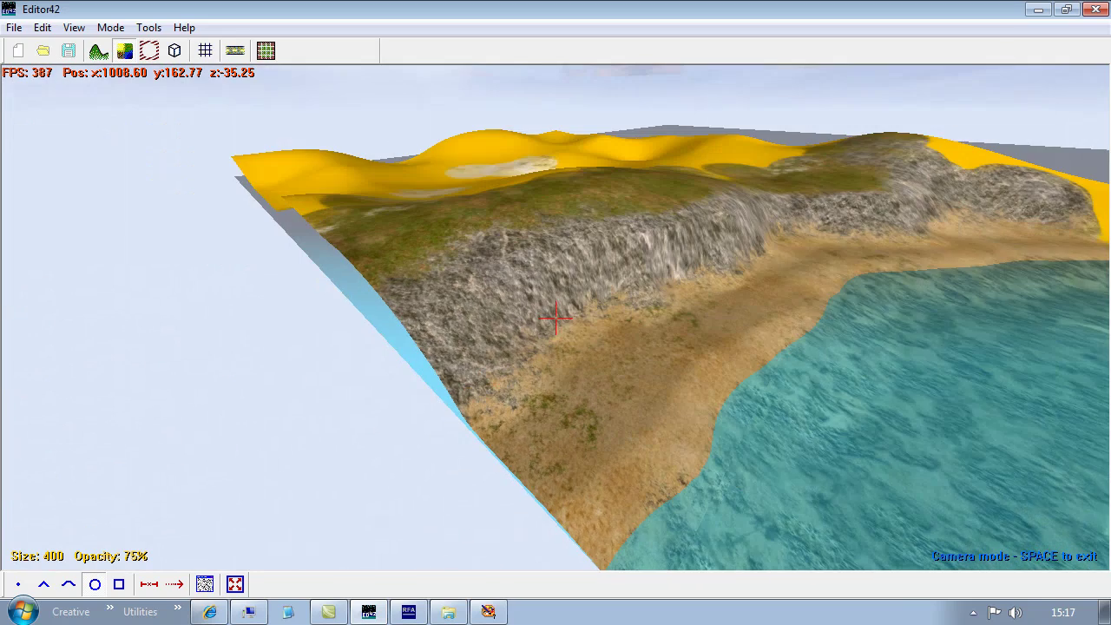
pyautogui.press('s')
pyautogui.press('space')
pyautogui.moveTo(825, 208); pyautogui.dragTo(855, 225)
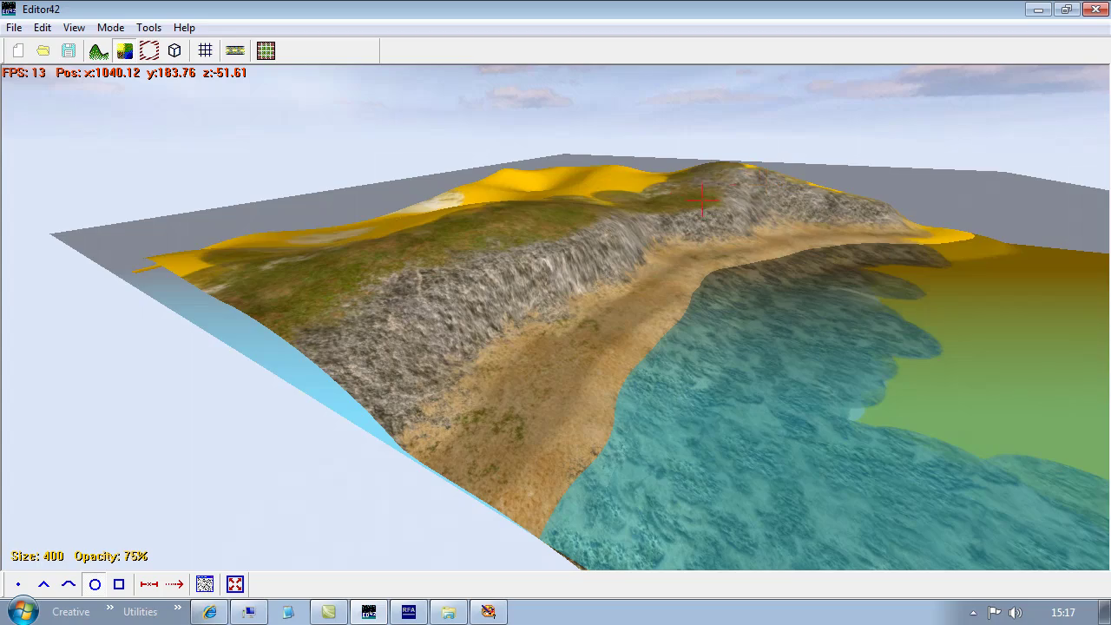
# - Examine how the grass and rock textures blend along the cliff top and over the far hill
pyautogui.press('space')
pyautogui.press('w')
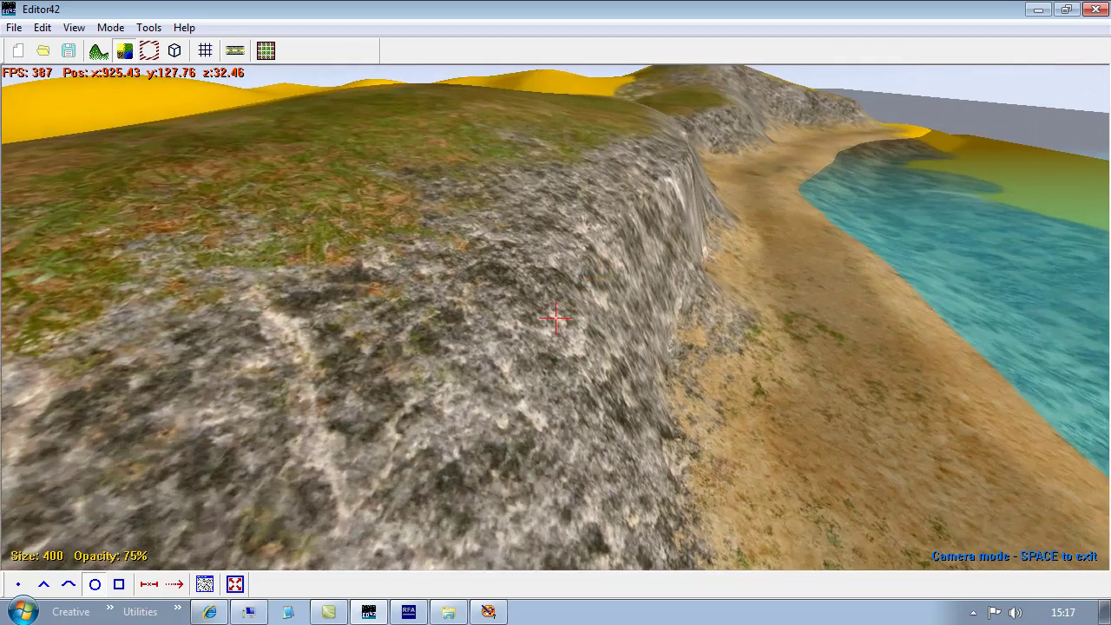
pyautogui.press('s')
pyautogui.press('space')
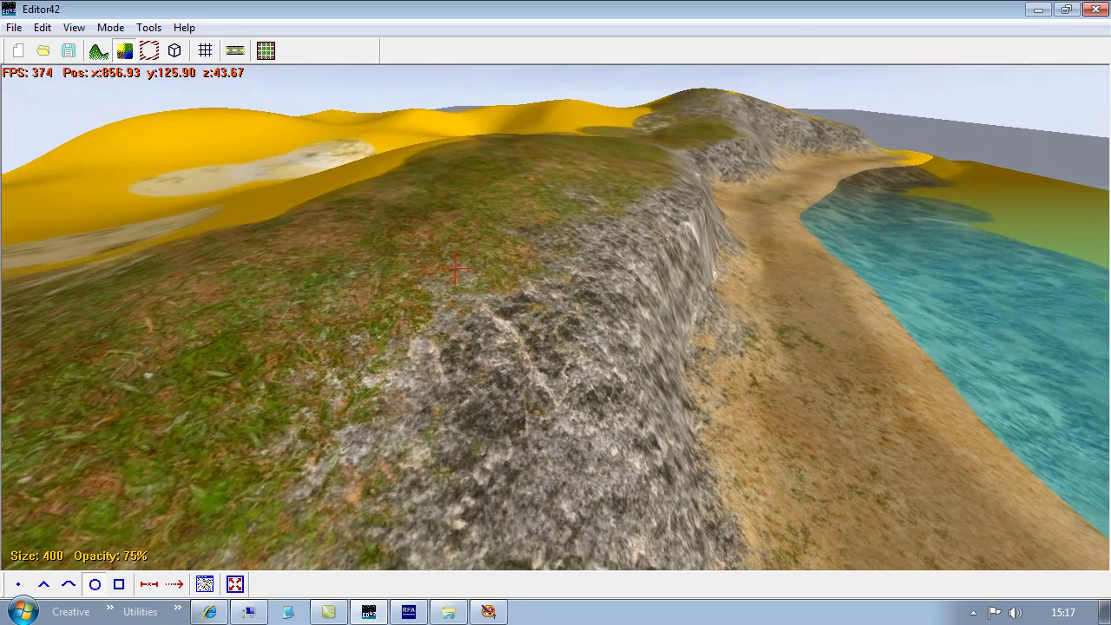
pyautogui.press('space')
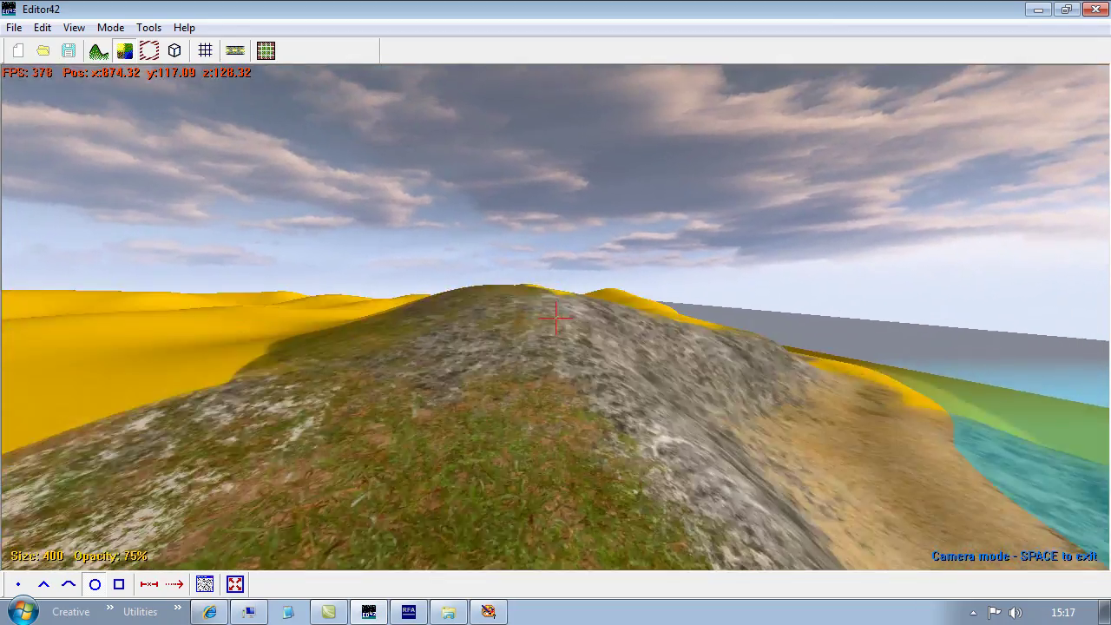
pyautogui.press('w')
pyautogui.press('w')
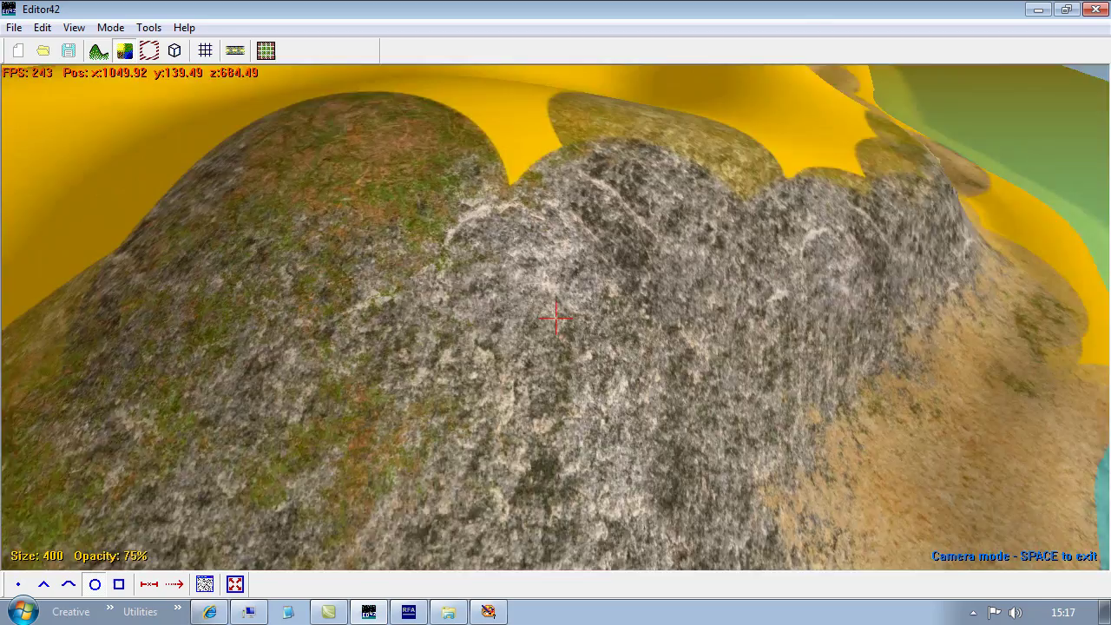
pyautogui.press('s')
pyautogui.press('space')
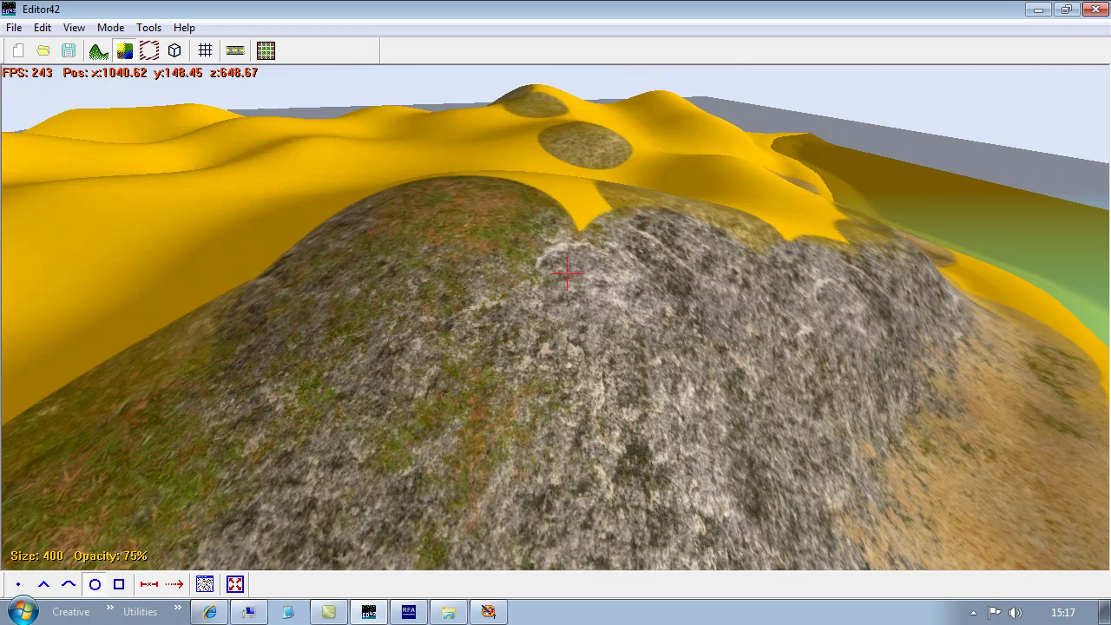
# - Set the lower threshold of the grass and stone slope layer to 0.72, apply it and repaint the hilltop
pyautogui.click(209, 587)
pyautogui.click(683, 158)
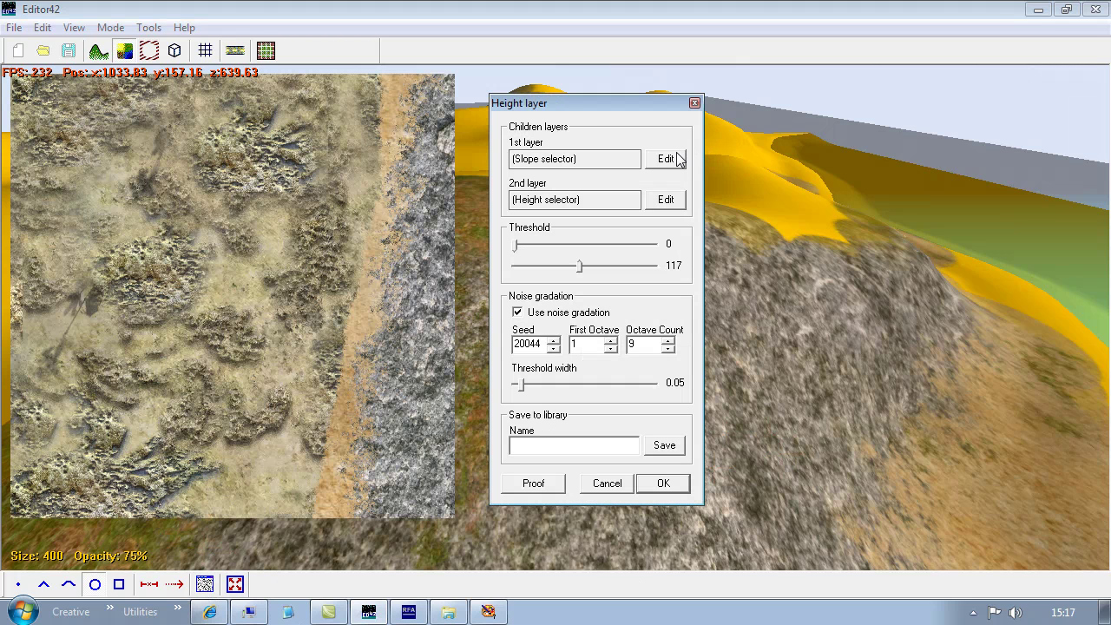
pyautogui.click(667, 160)
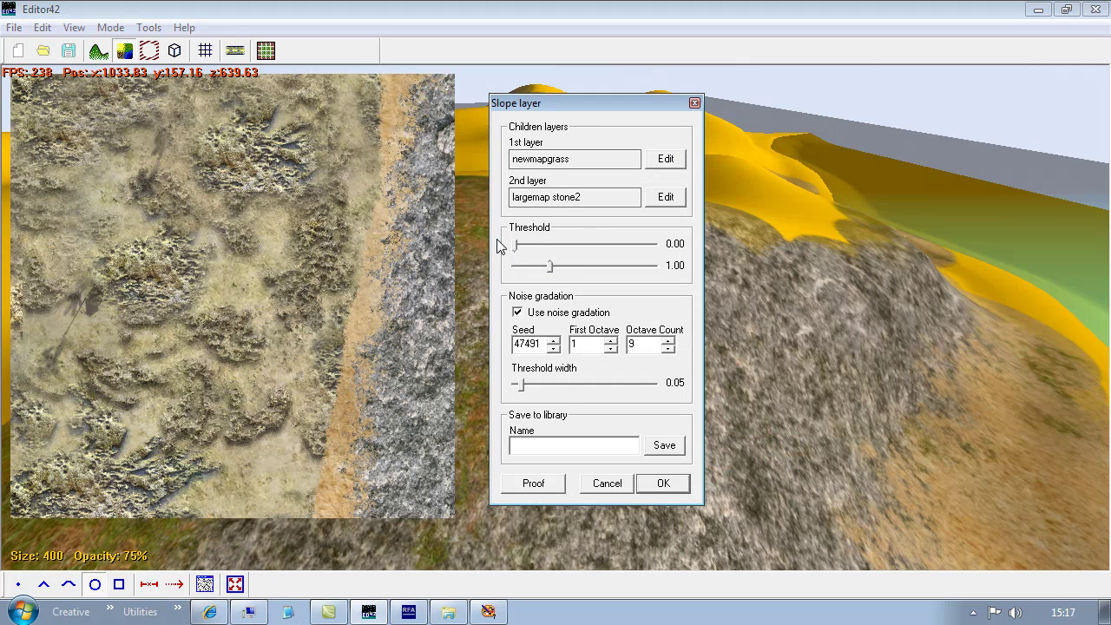
pyautogui.moveTo(531, 246); pyautogui.dragTo(539, 246)
pyautogui.click(663, 484)
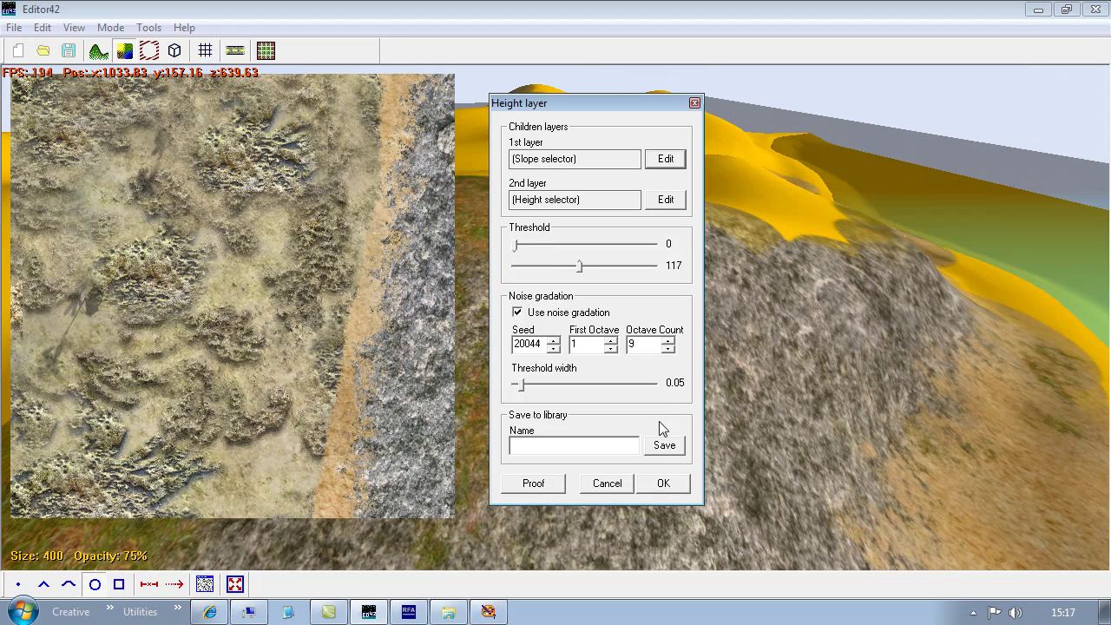
pyautogui.click(663, 483)
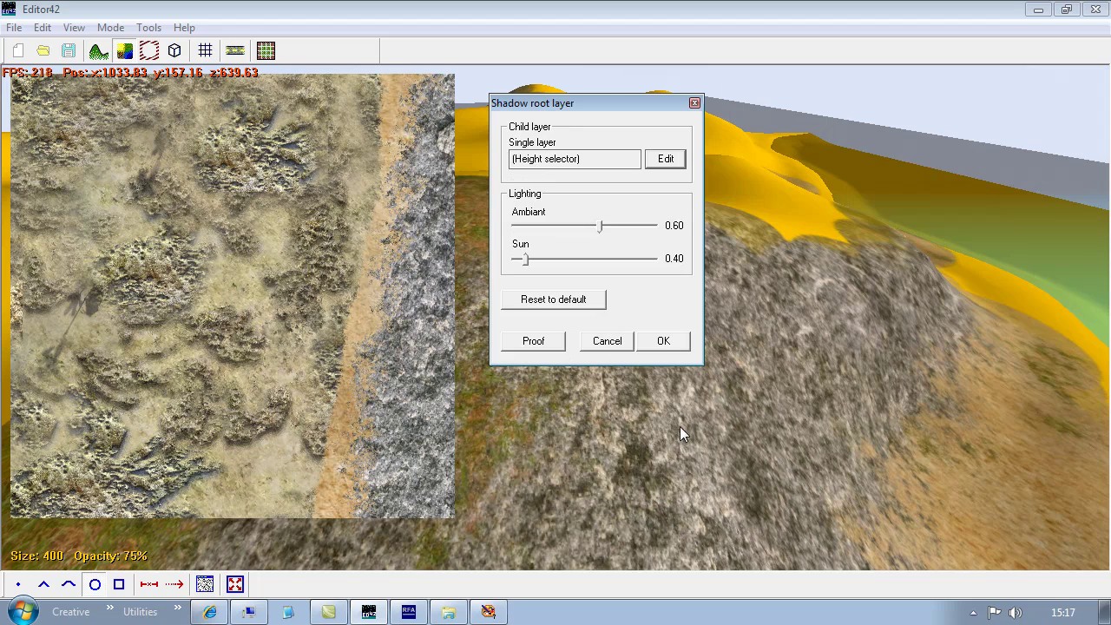
pyautogui.click(663, 342)
pyautogui.click(501, 279)
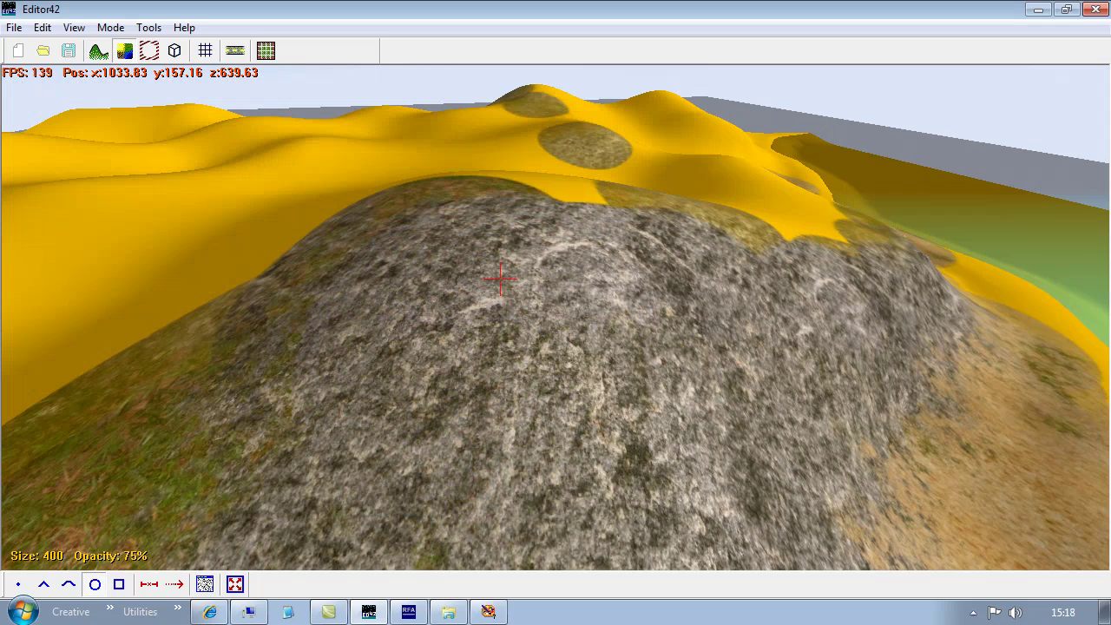
# - Readjust the grass and stone slope layer's thresholds so grass covers more of the gentle slopes, and apply them
pyautogui.click(234, 583)
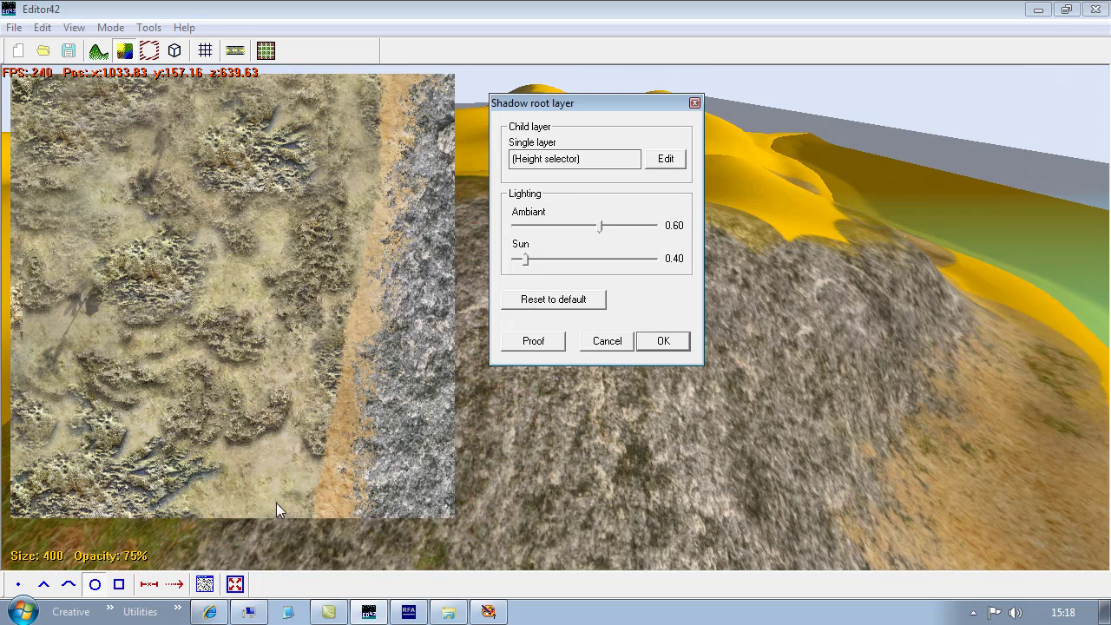
pyautogui.click(673, 164)
pyautogui.click(665, 163)
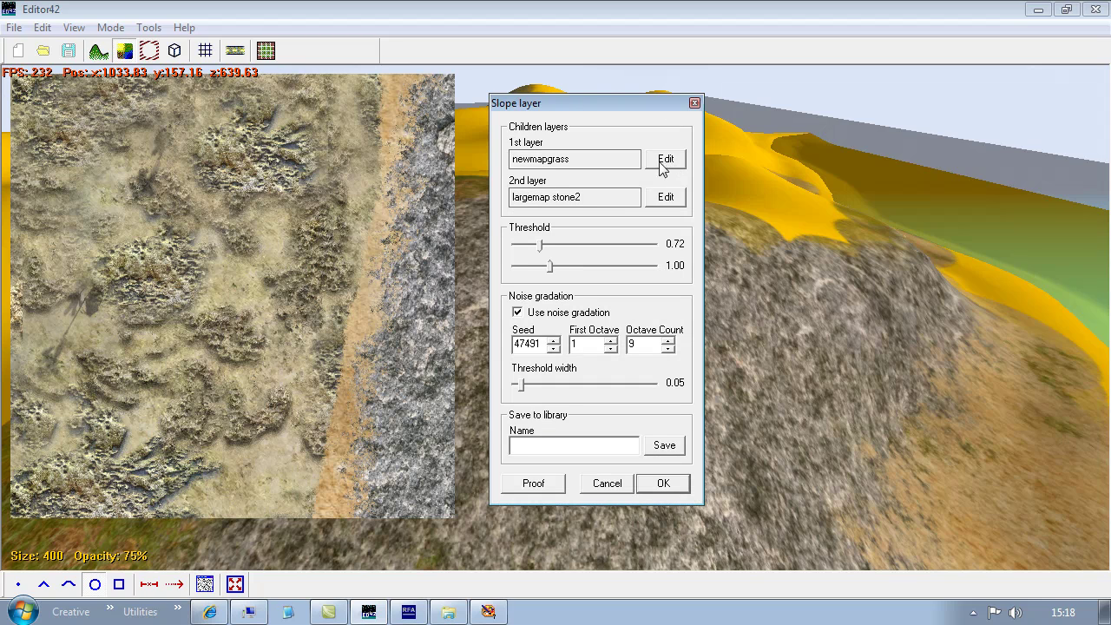
pyautogui.moveTo(527, 249); pyautogui.dragTo(516, 248)
pyautogui.click(659, 487)
pyautogui.click(665, 486)
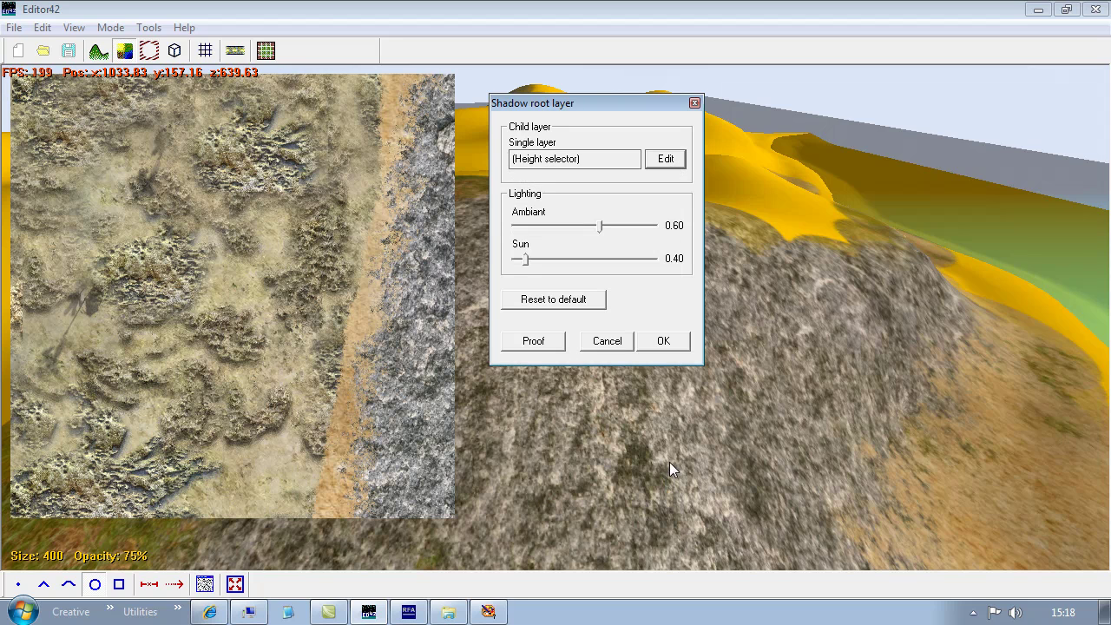
pyautogui.click(666, 346)
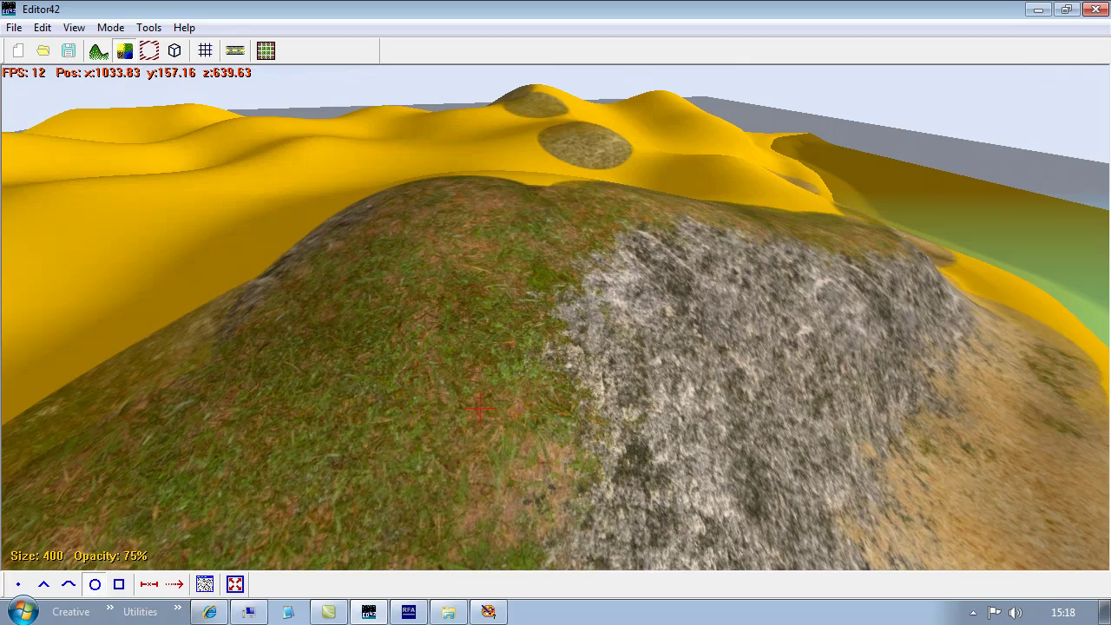
# - Repaint the cliff-top ridge with the adjusted grass and stone texture, working along the plateau above the beach
pyautogui.press('space')
pyautogui.press('s')
pyautogui.press('space')
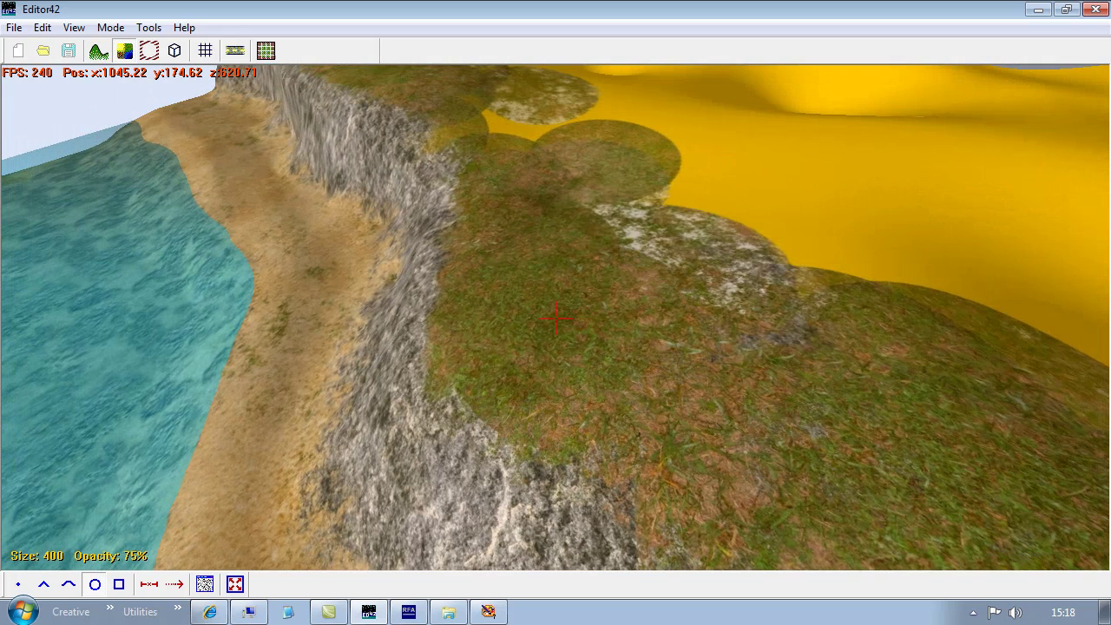
pyautogui.moveTo(694, 222)
pyautogui.mouseDown()
pyautogui.moveTo(825, 259)
pyautogui.moveTo(694, 252)
pyautogui.moveTo(521, 152)
pyautogui.moveTo(538, 348)
pyautogui.mouseUp()
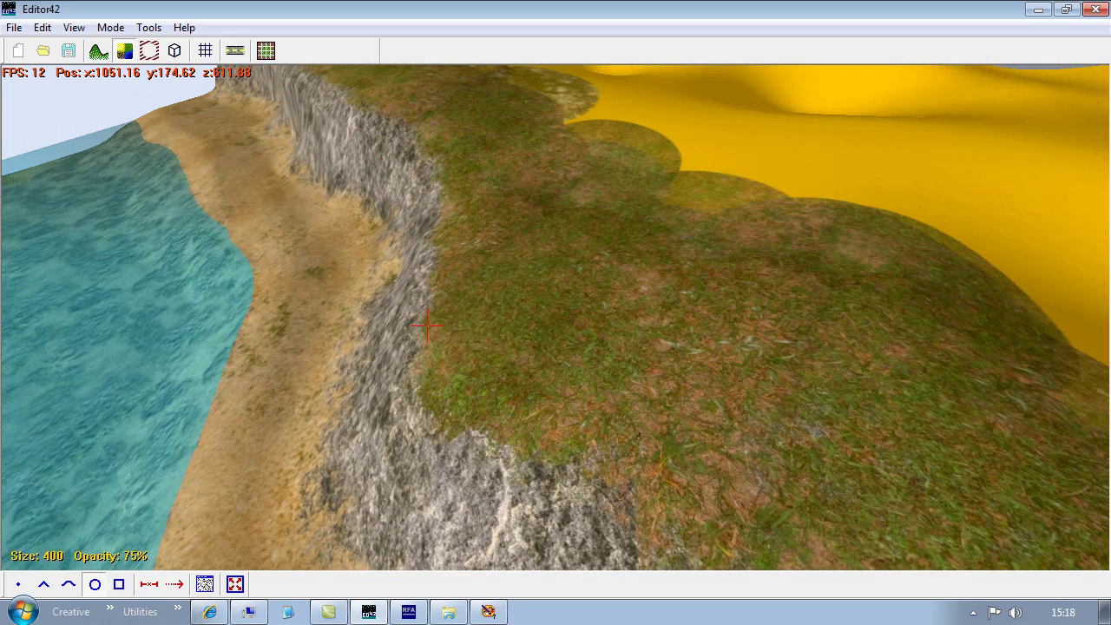
pyautogui.press('space')
pyautogui.press('s')
pyautogui.press('space')
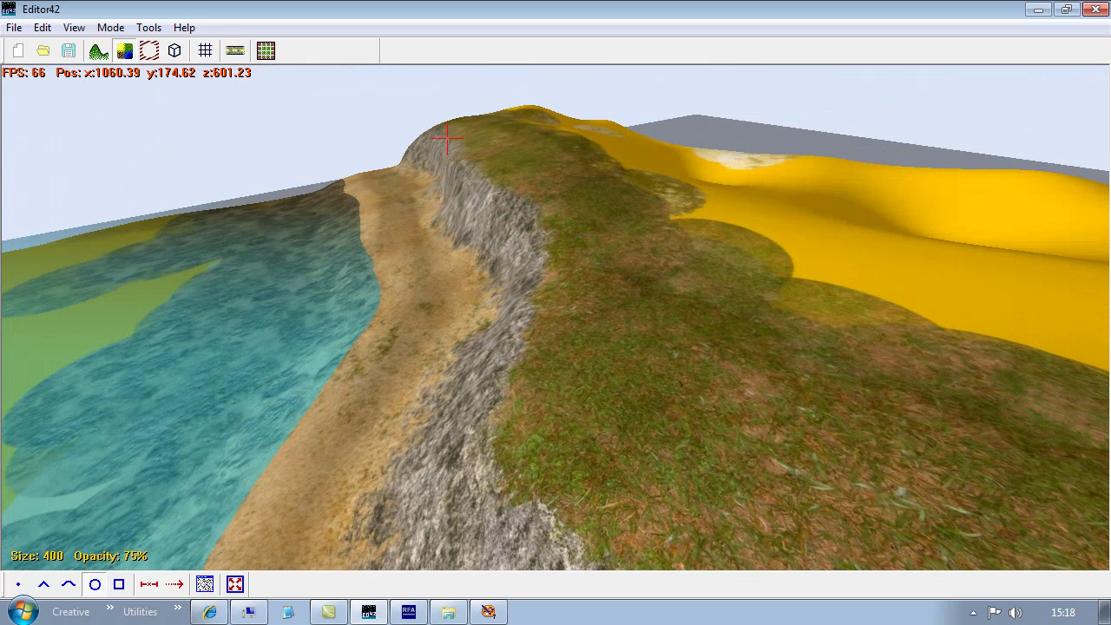
pyautogui.moveTo(538, 300); pyautogui.dragTo(429, 479)
pyautogui.press('space')
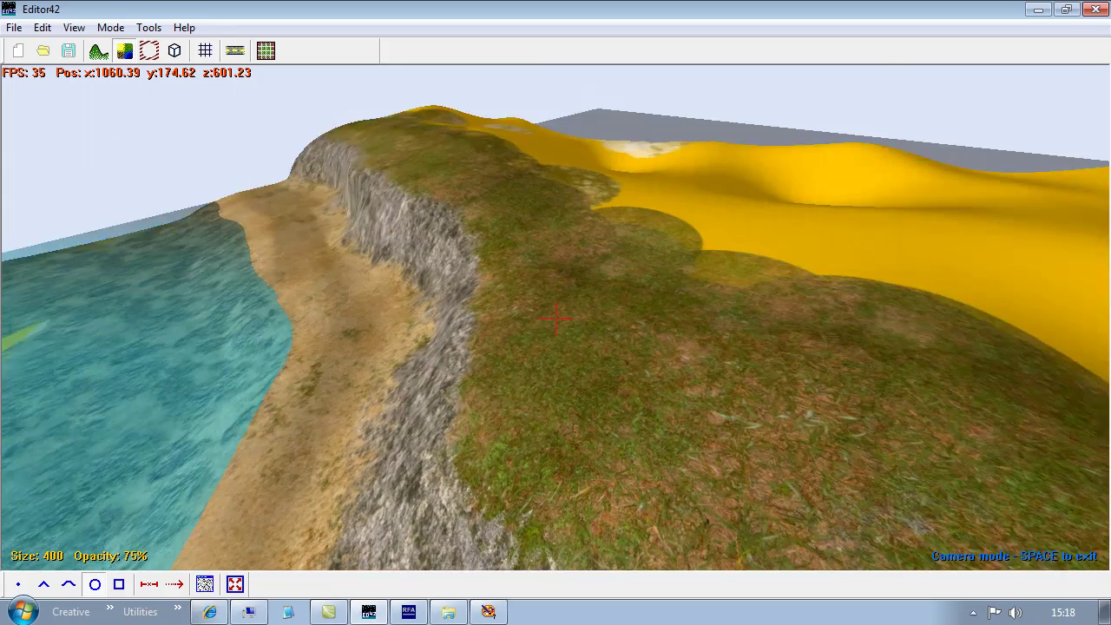
pyautogui.press('space')
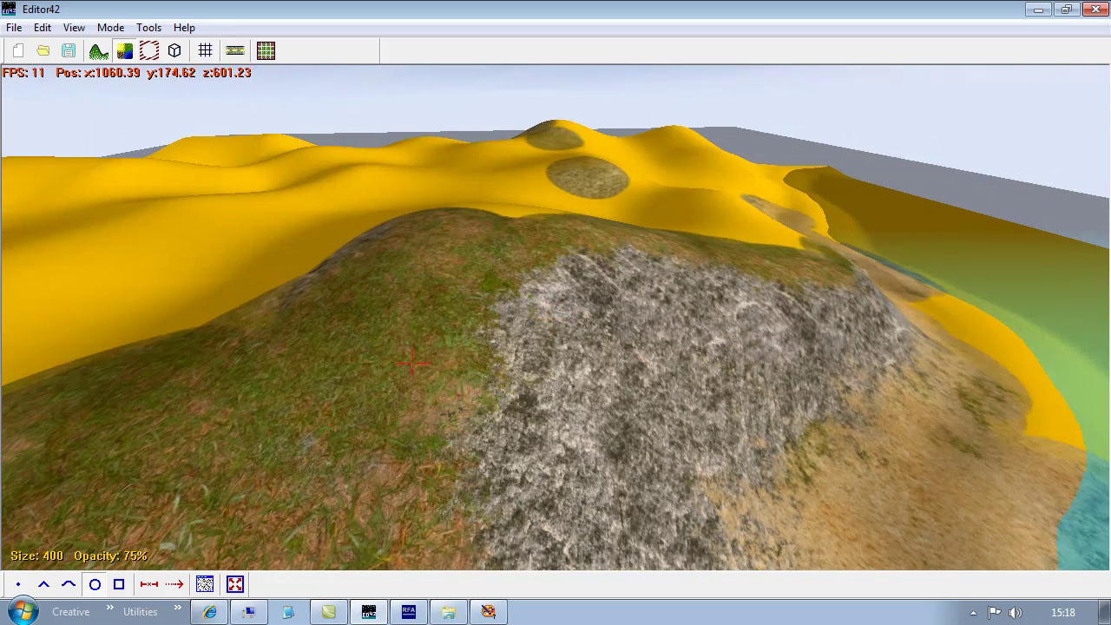
# - Move in close to the rocky hillside and display the grid over the terrain
pyautogui.press('space')
pyautogui.press('w')
pyautogui.press('g')
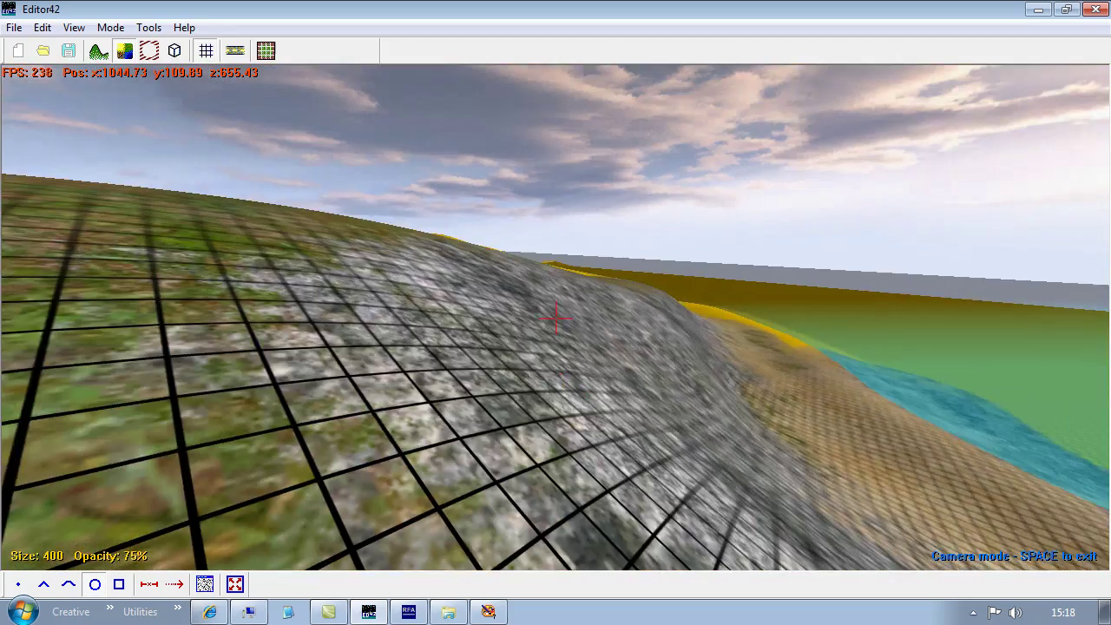
# - Switch from surface painting to terrain height editing with the rocky hillside and beach in view
pyautogui.press('s')
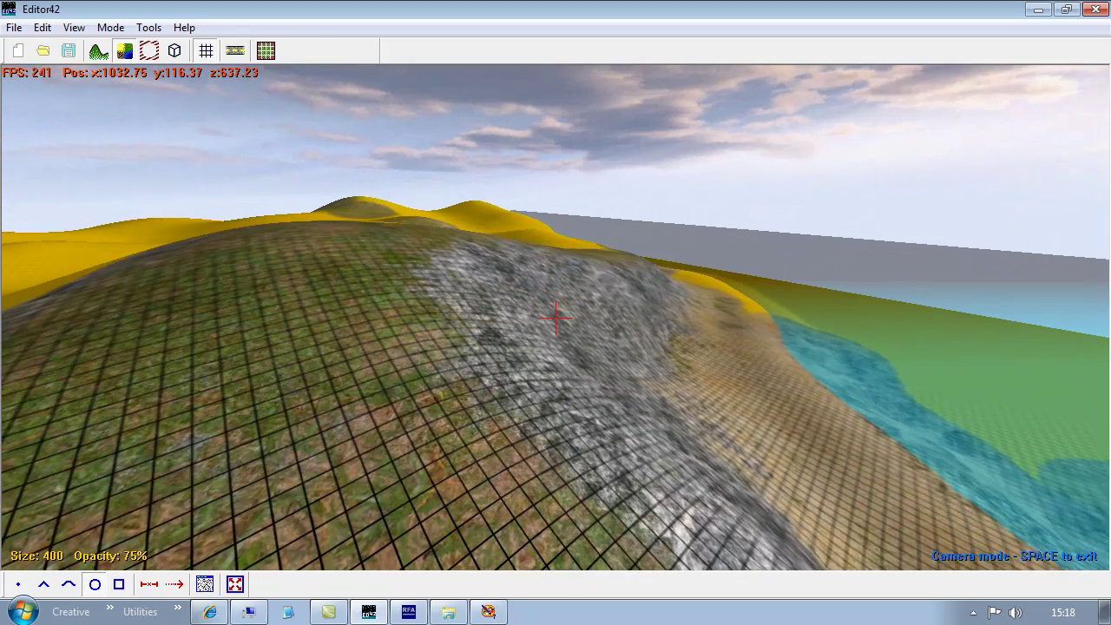
pyautogui.press('s')
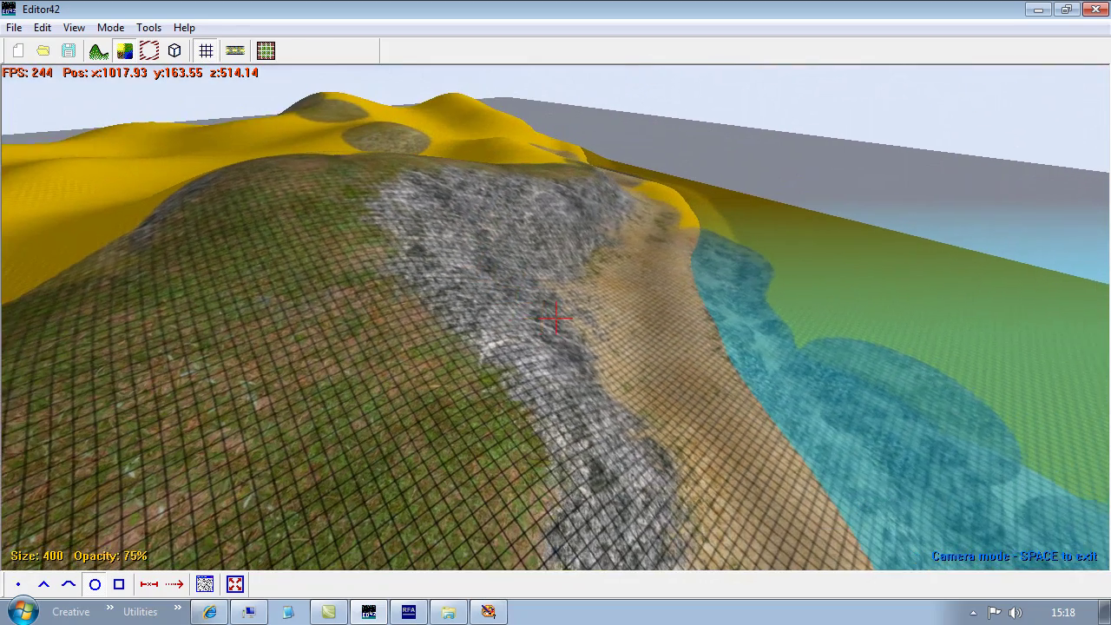
pyautogui.press('d')
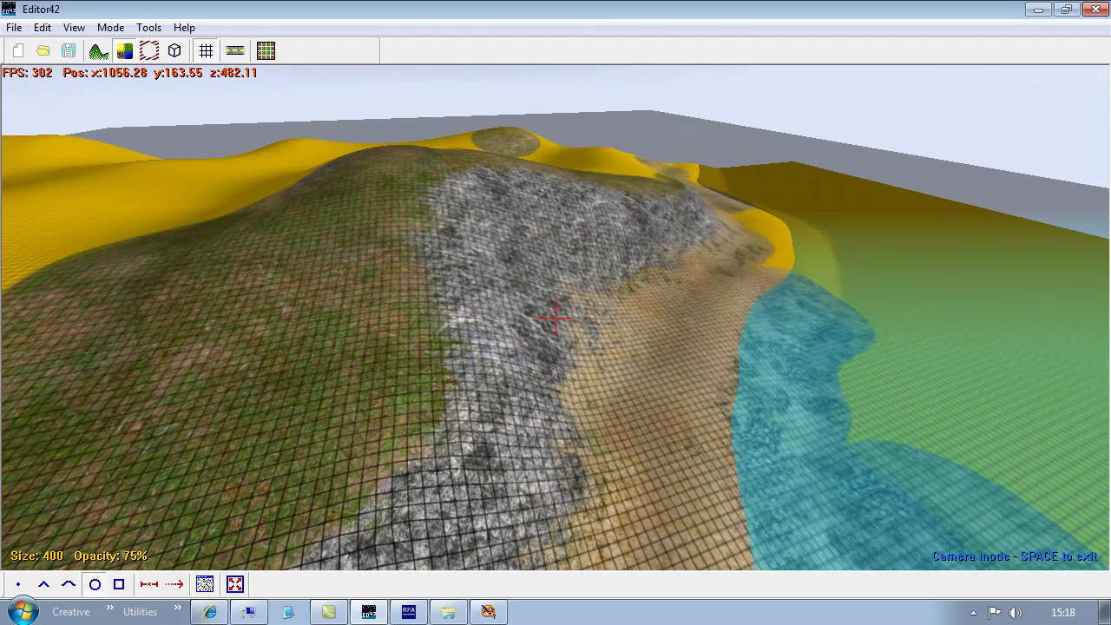
pyautogui.press('space')
pyautogui.click(98, 50)
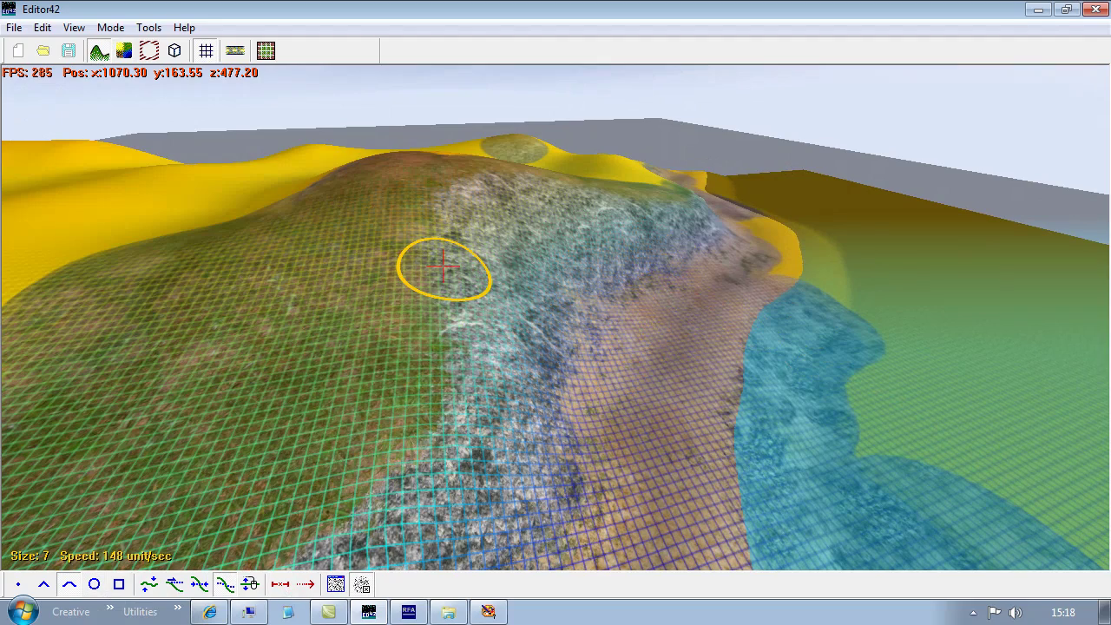
# - Preview the terrain noise pattern in the noise generator and cancel the dialog
pyautogui.press('space')
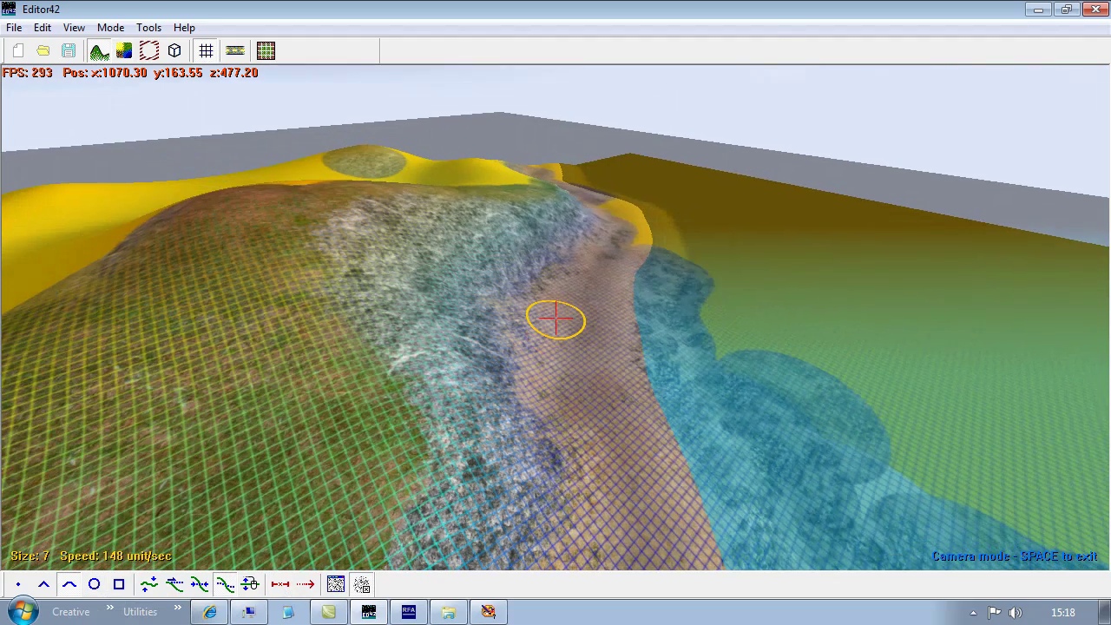
pyautogui.press('s')
pyautogui.press('space')
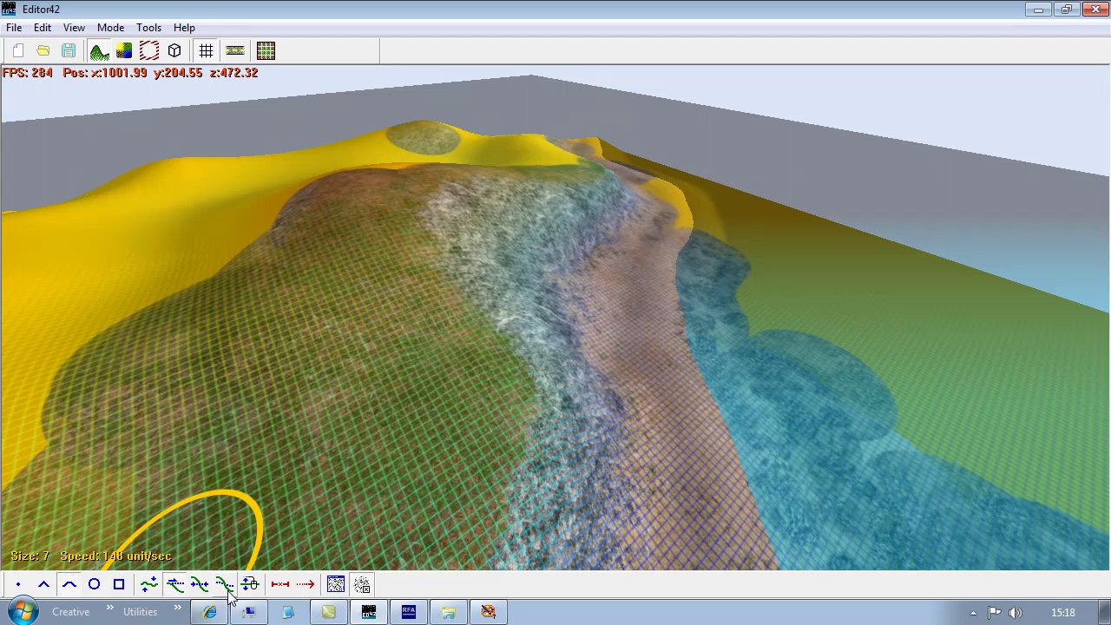
pyautogui.click(337, 586)
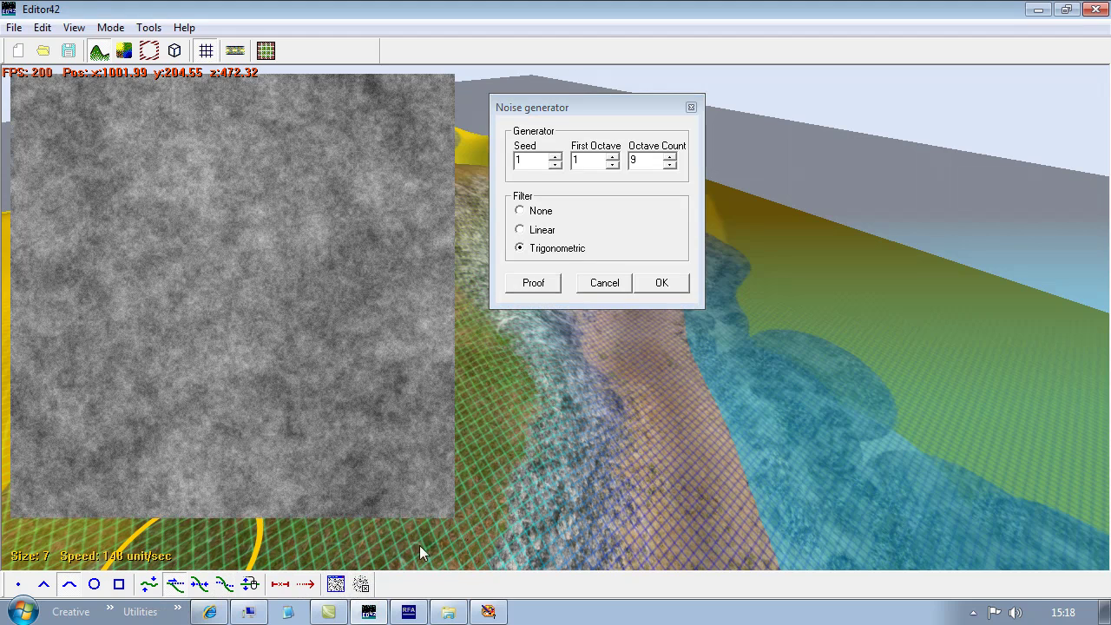
pyautogui.click(613, 291)
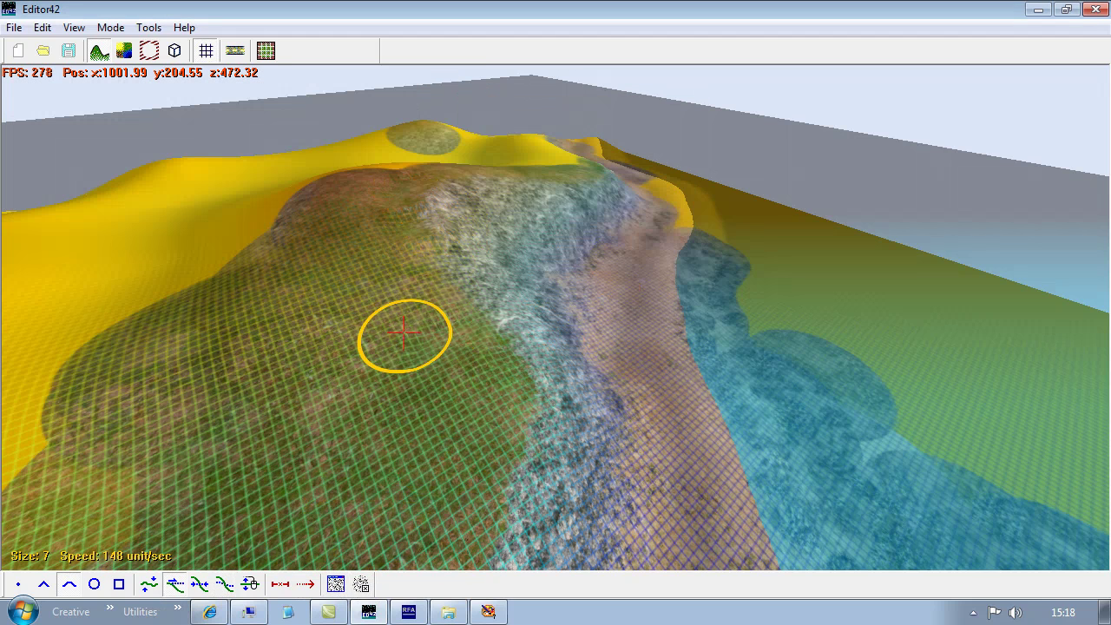
# - Reshape the grassy plateau's edge beside the rock, and roughen a second patch there with the brush's noise option enabled
pyautogui.moveTo(455, 282)
pyautogui.mouseDown()
pyautogui.moveTo(503, 333)
pyautogui.moveTo(511, 365)
pyautogui.moveTo(509, 375)
pyautogui.moveTo(449, 375)
pyautogui.mouseUp()
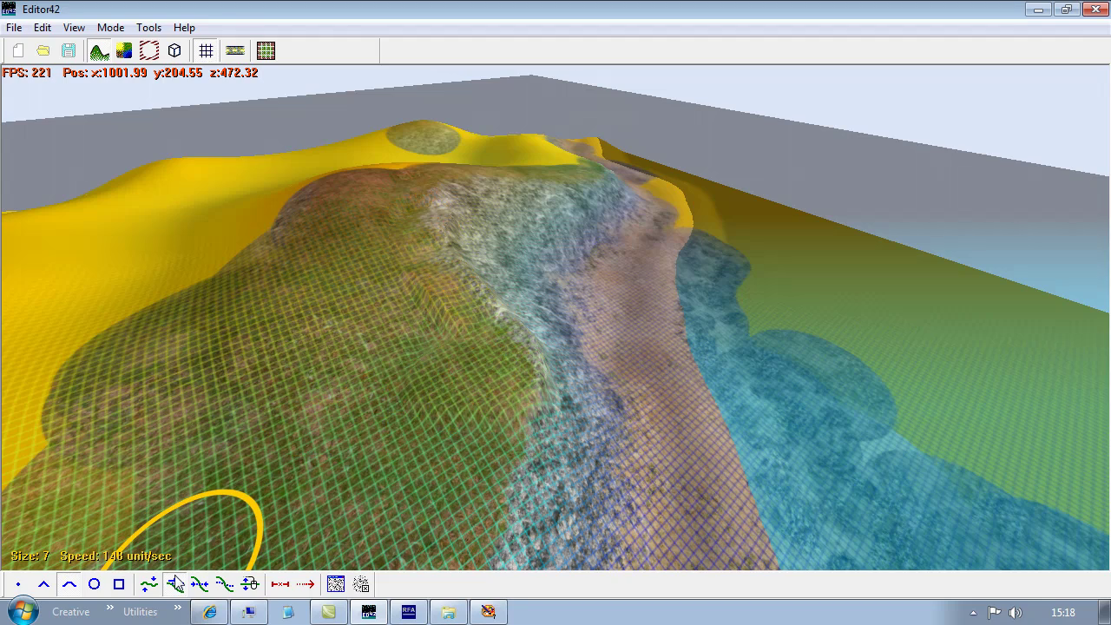
pyautogui.press('space')
pyautogui.press('w')
pyautogui.press('space')
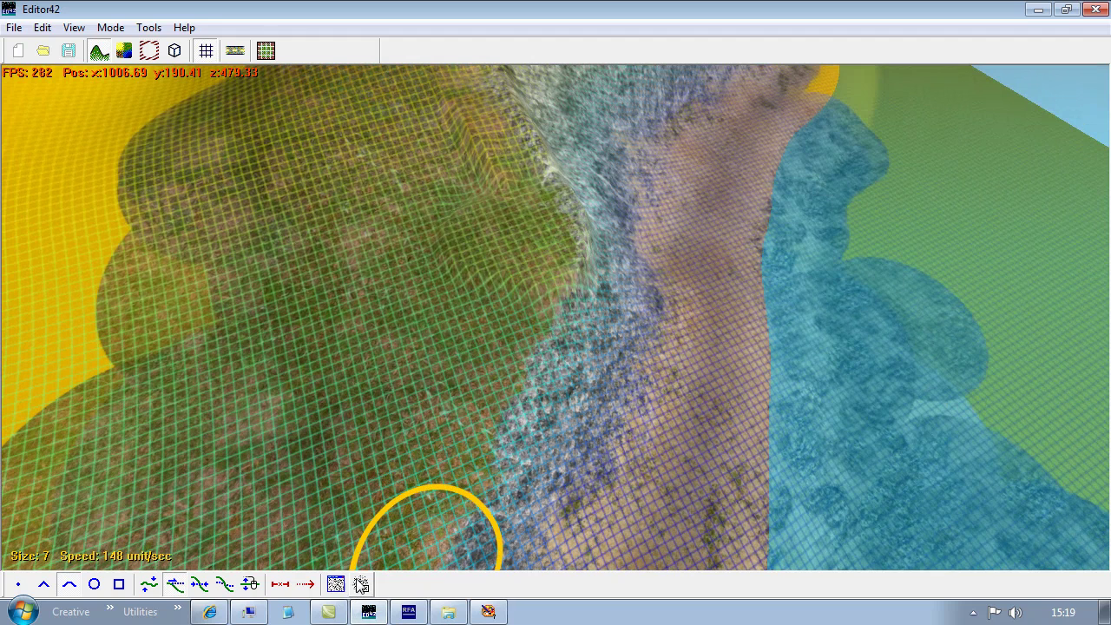
pyautogui.click(361, 586)
pyautogui.moveTo(493, 283)
pyautogui.mouseDown()
pyautogui.moveTo(521, 330)
pyautogui.moveTo(525, 305)
pyautogui.mouseUp()
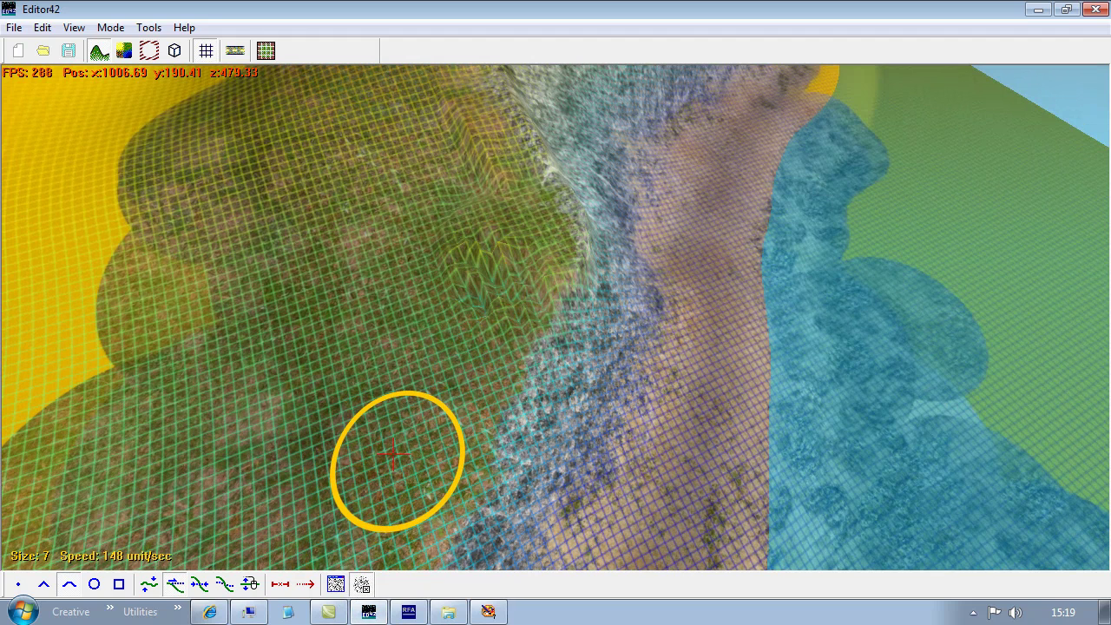
# - Roughen another small spot where the grass meets the rock, using a short terrain brush stroke
pyautogui.press('space')
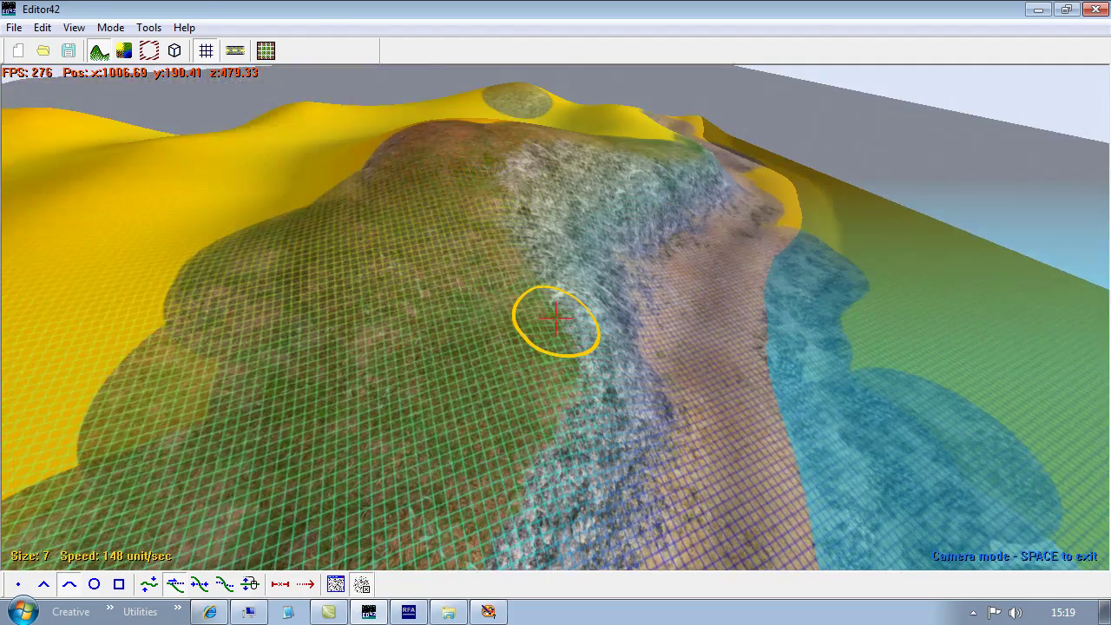
pyautogui.press('w')
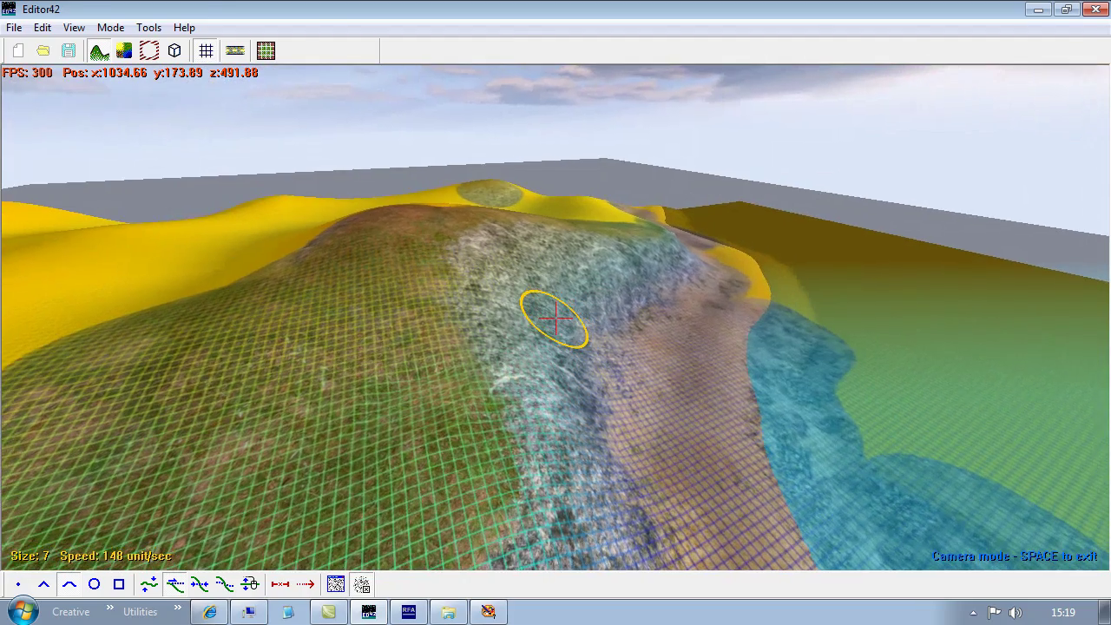
pyautogui.press('w')
pyautogui.press('w')
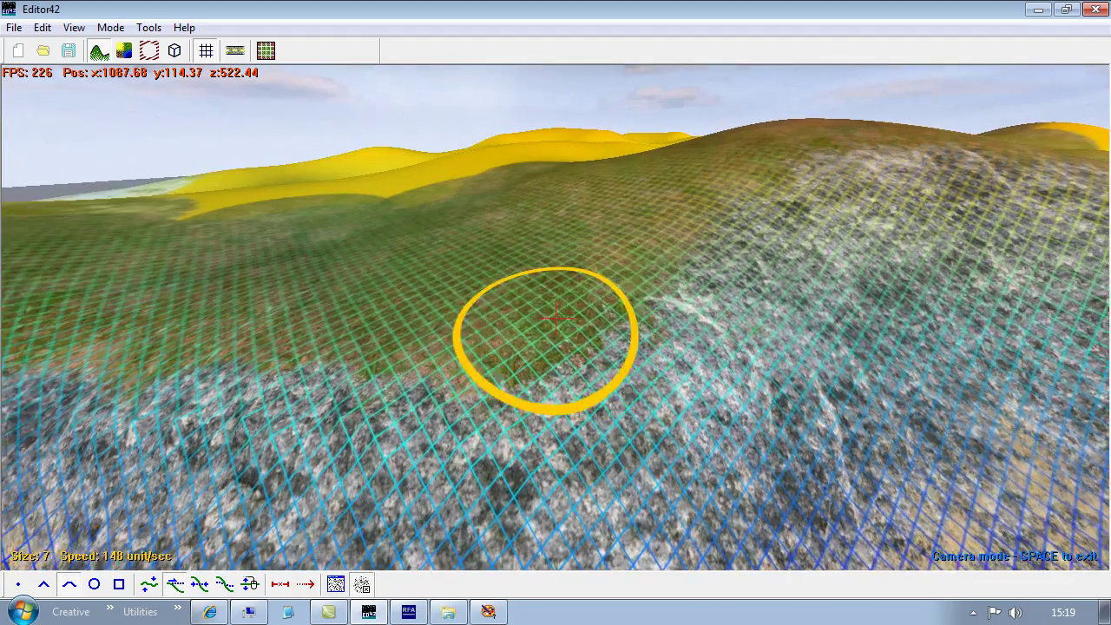
pyautogui.press('w')
pyautogui.press('s')
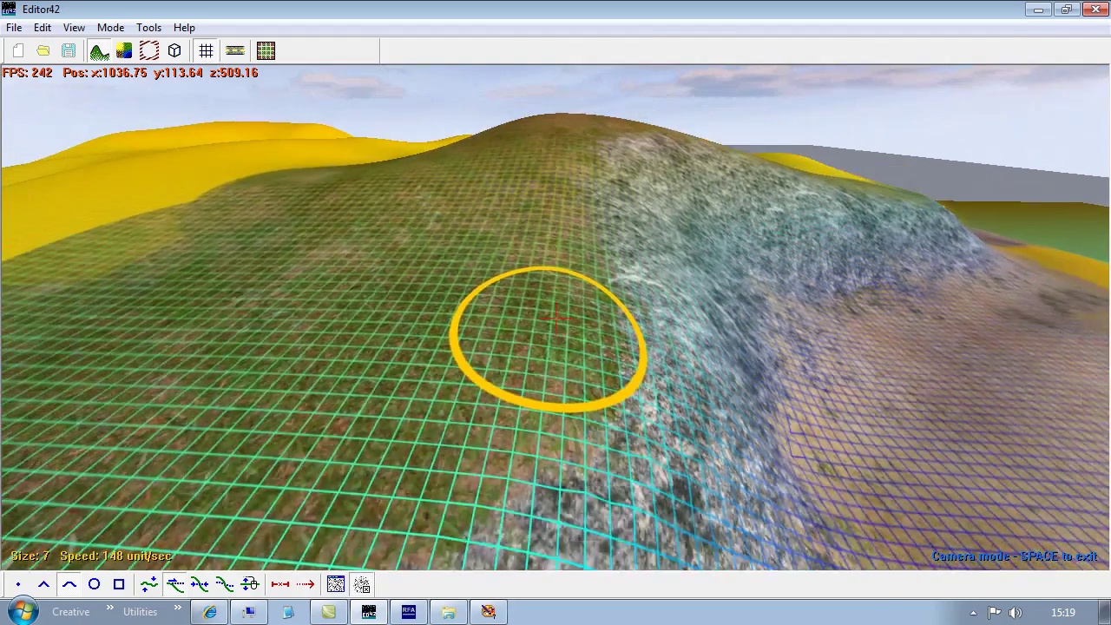
pyautogui.press('s')
pyautogui.press('space')
pyautogui.moveTo(556, 318); pyautogui.dragTo(568, 325)
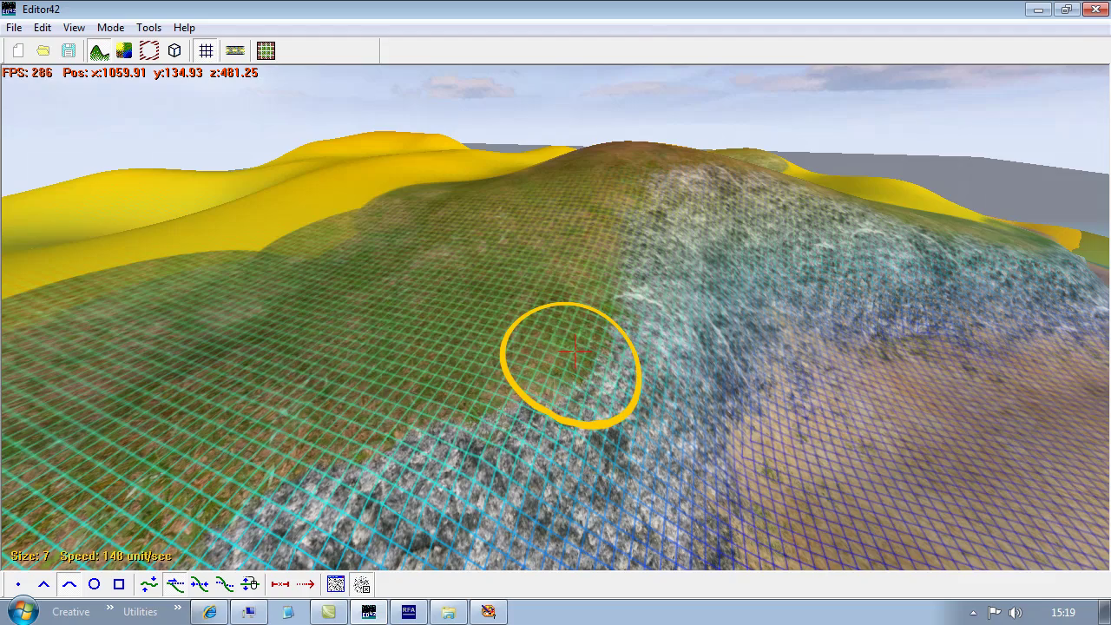
# - Hide the terrain grid and bring the rock face above the beach into close view
pyautogui.press('space')
pyautogui.press('w')
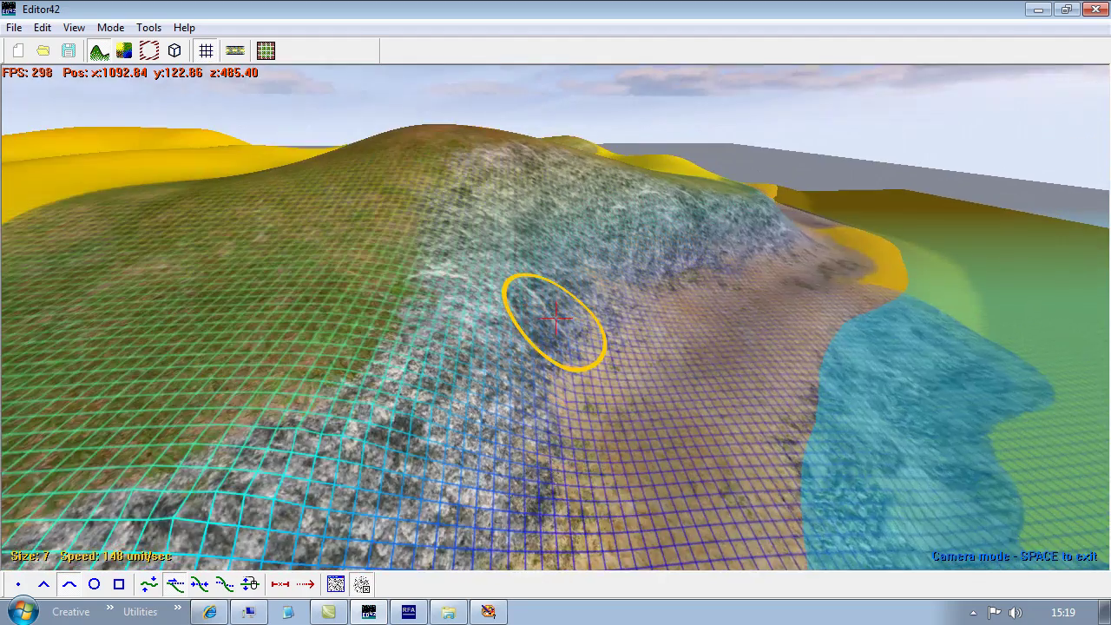
pyautogui.press('Left')
pyautogui.press('w')
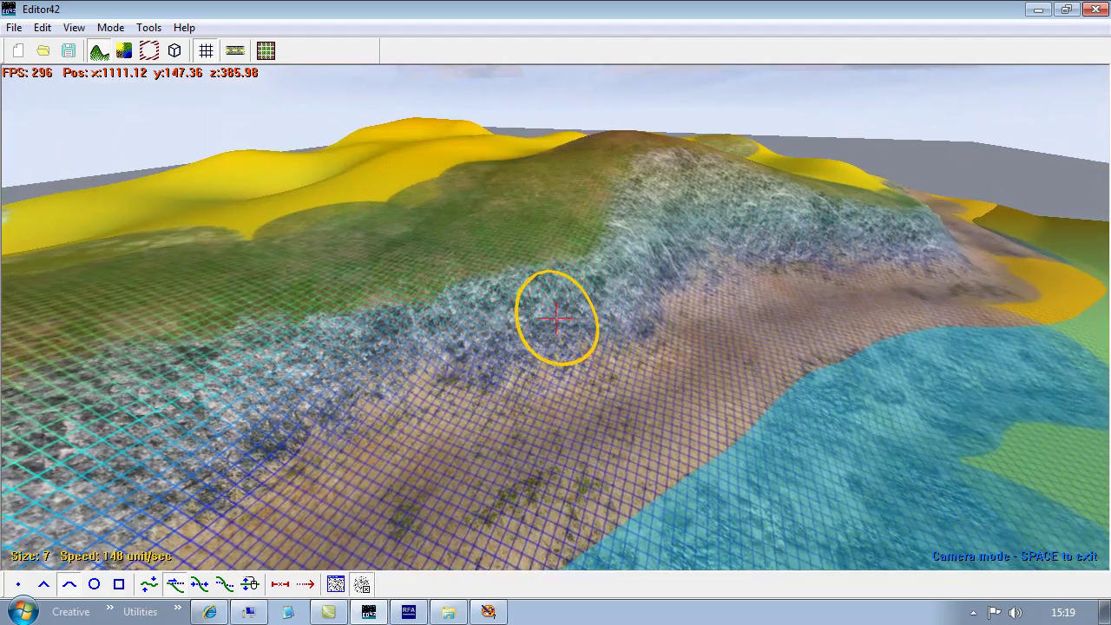
pyautogui.press('w')
pyautogui.press('g')
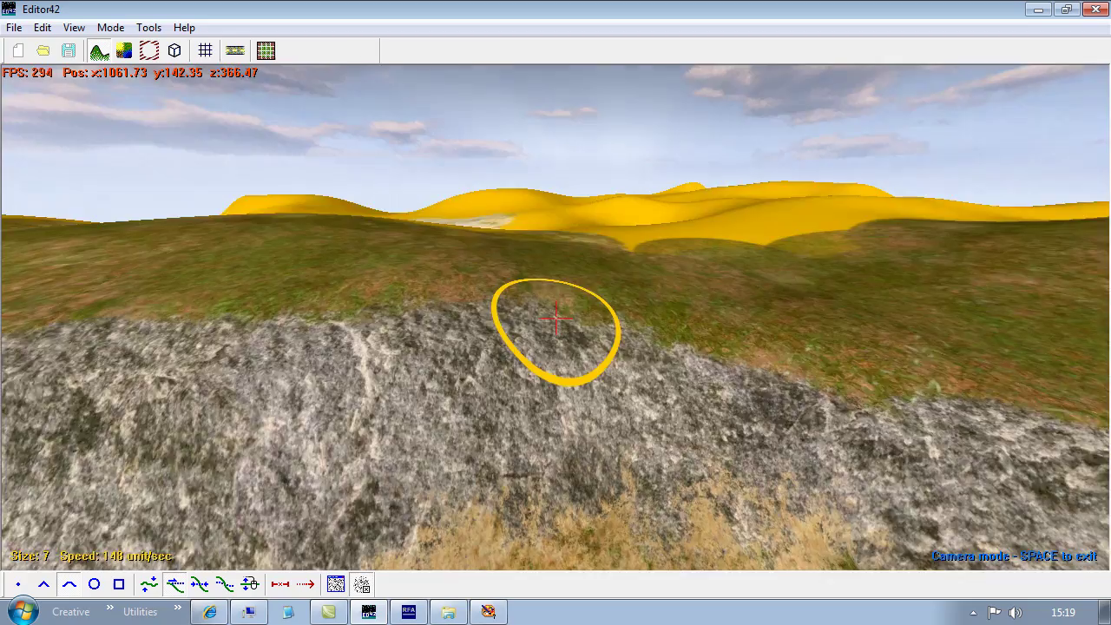
# - Examine the grass texture and its transition to stone at ground level across the plateau and cliff edge
pyautogui.press('w')
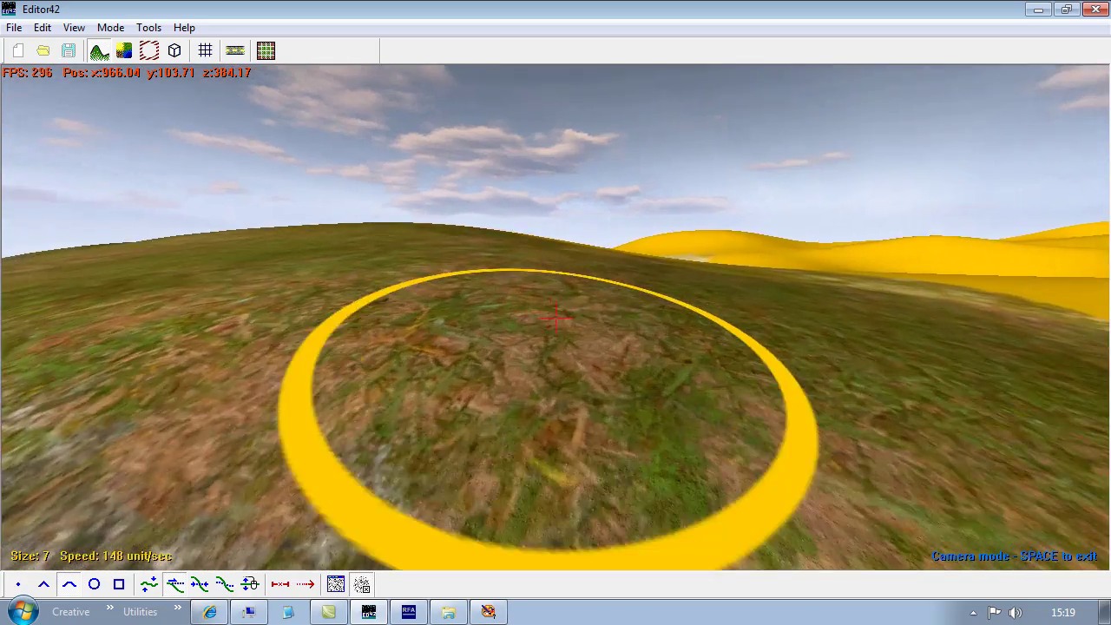
pyautogui.press('Down')
pyautogui.press('w')
pyautogui.press('w')
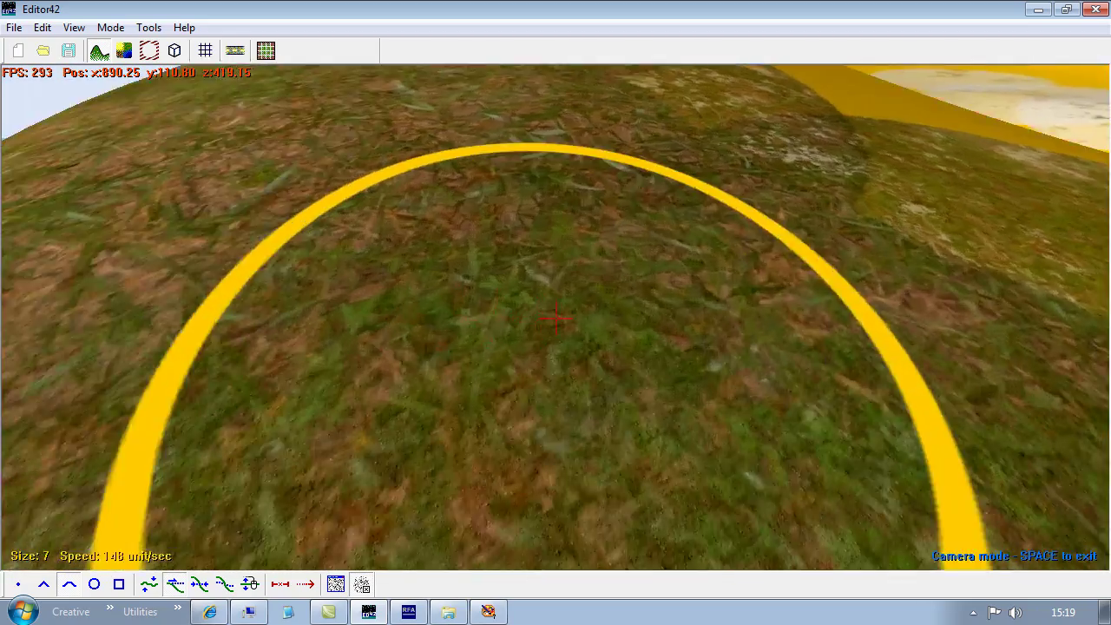
pyautogui.press('w')
pyautogui.press('w')
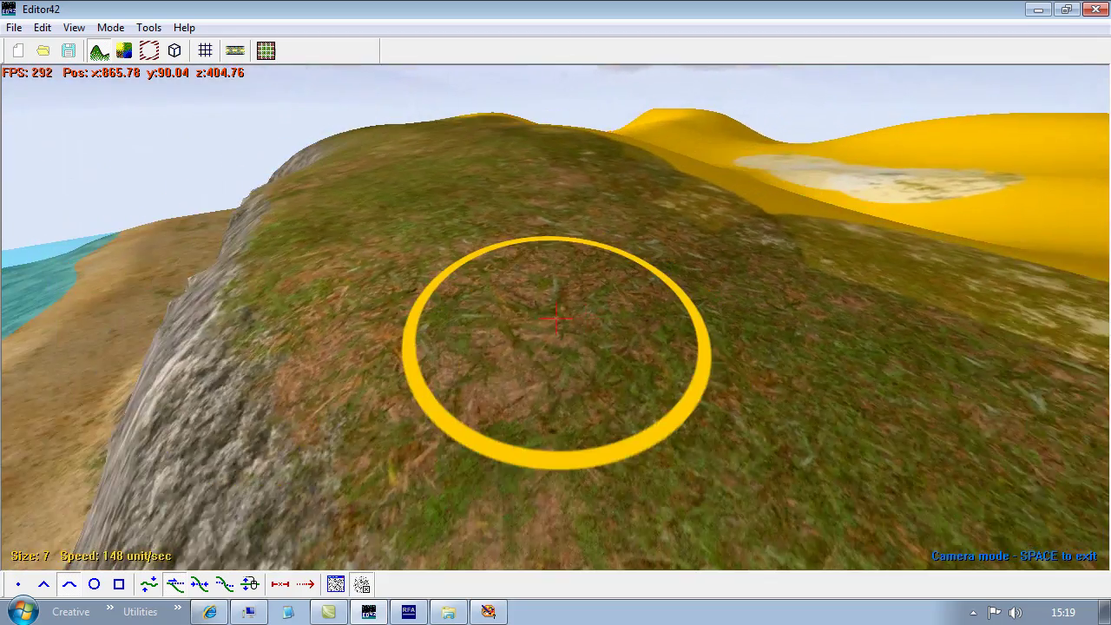
pyautogui.press('w')
pyautogui.press('s')
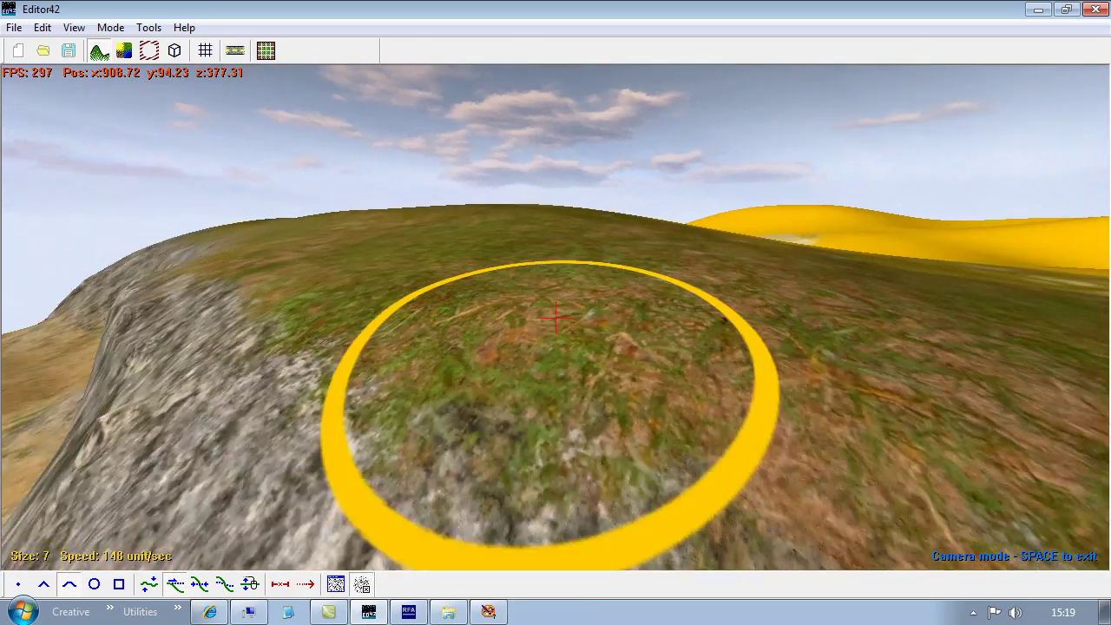
pyautogui.press('s')
pyautogui.press('d')
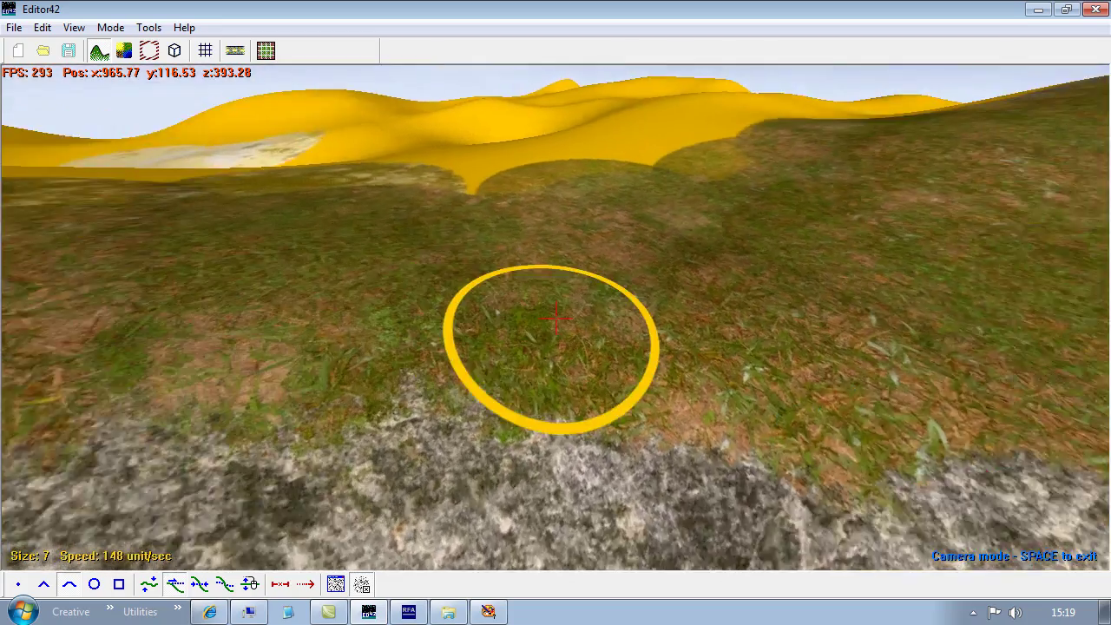
pyautogui.press('w')
pyautogui.press('w')
pyautogui.press('s')
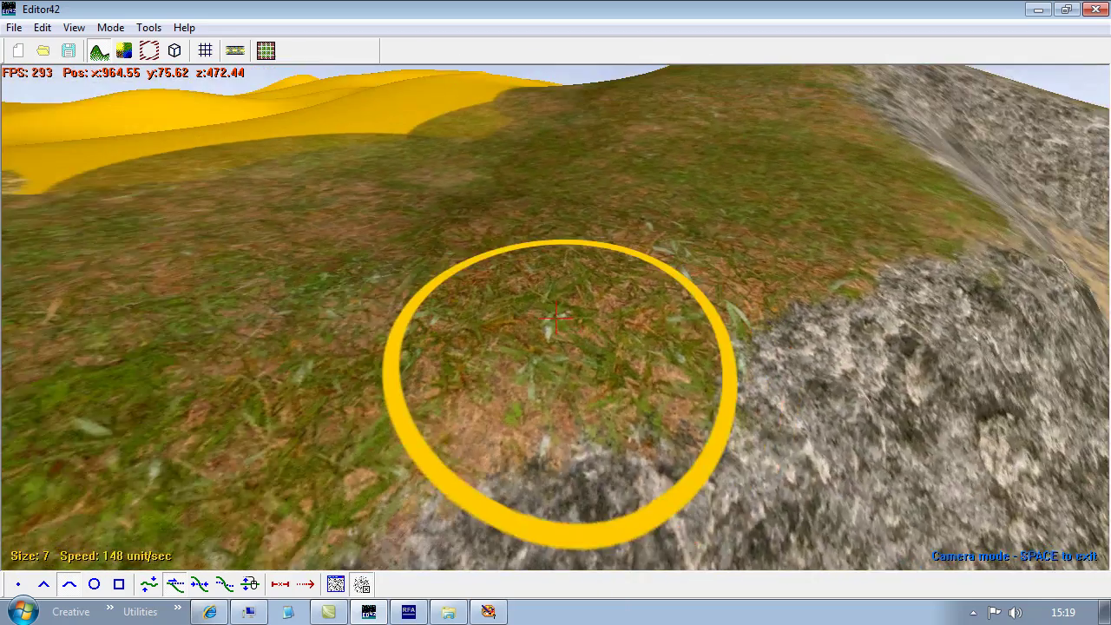
# - Switch to Internet Explorer, return to the seamless grass texture image results and browse them for another grass
pyautogui.press('space')
pyautogui.click(209, 612)
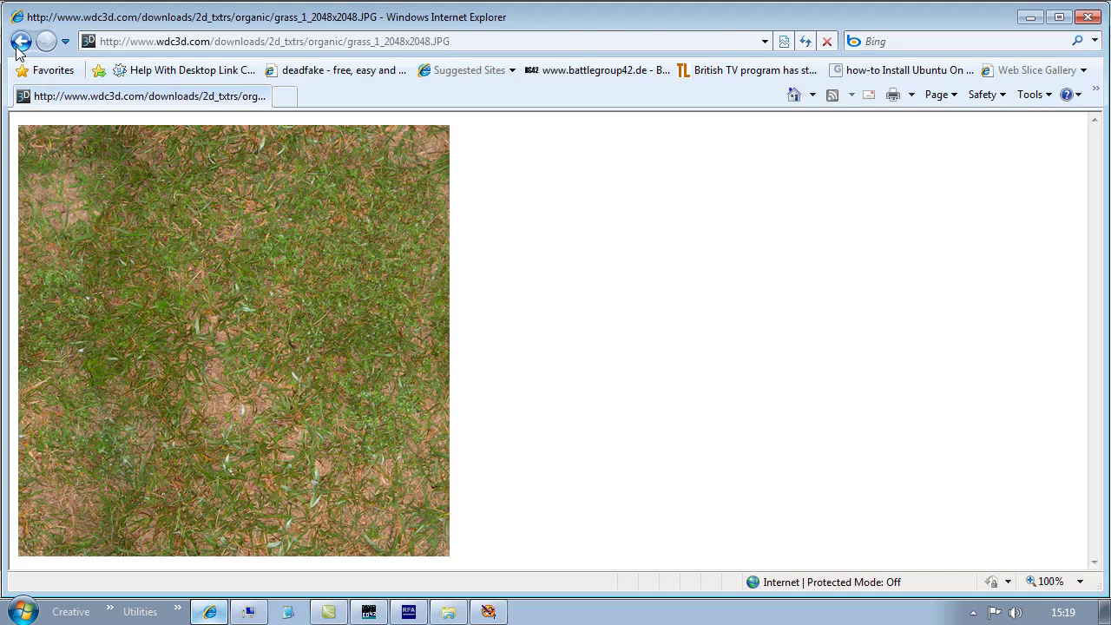
pyautogui.click(17, 46)
pyautogui.click(19, 44)
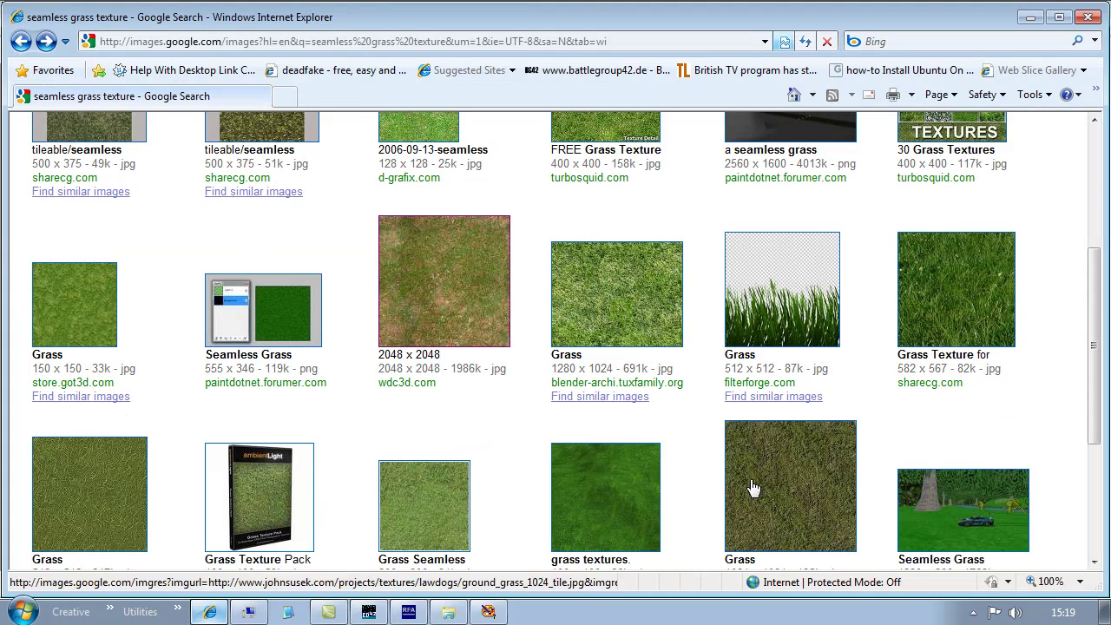
pyautogui.scroll(3, 444, 271)
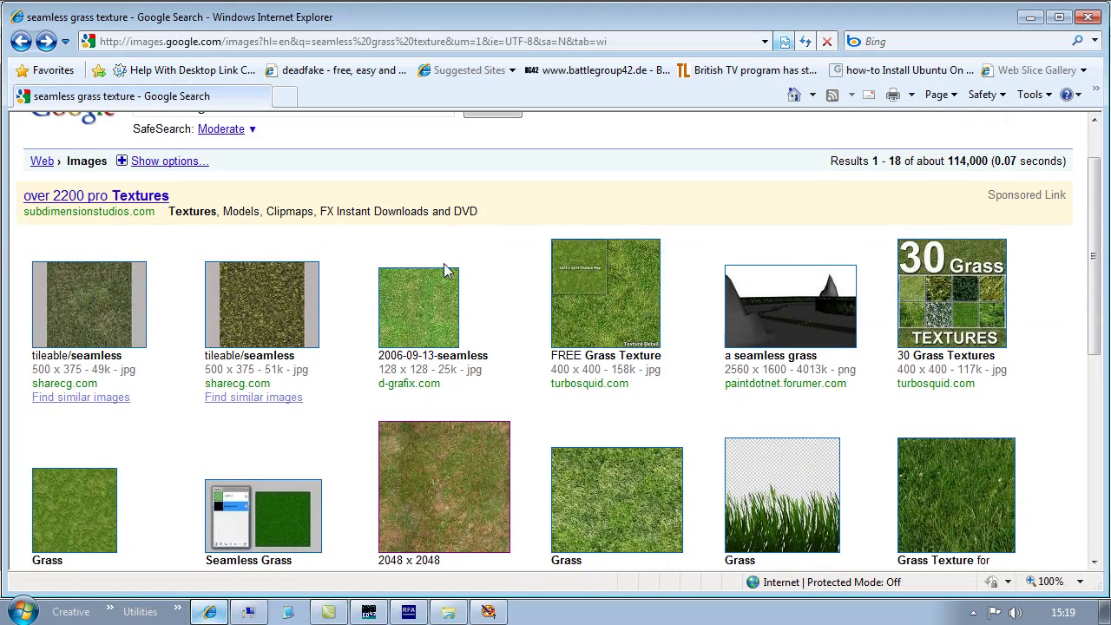
pyautogui.scroll(-5, 399, 304)
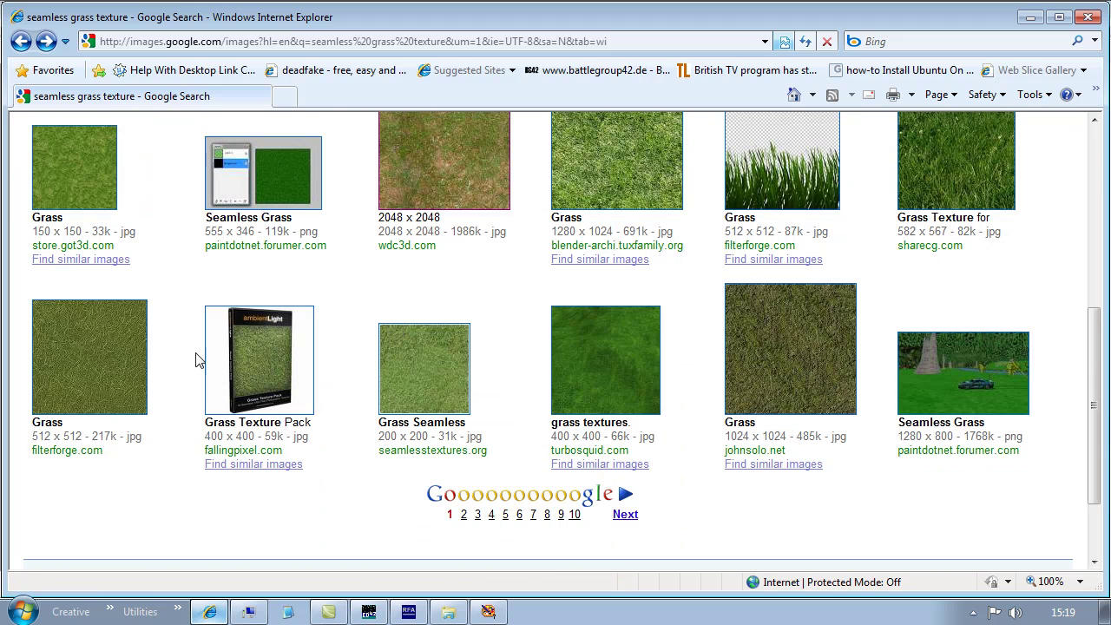
# - View the 512 x 512 filterforge.com grass texture at full size and return to the image results
pyautogui.click(87, 373)
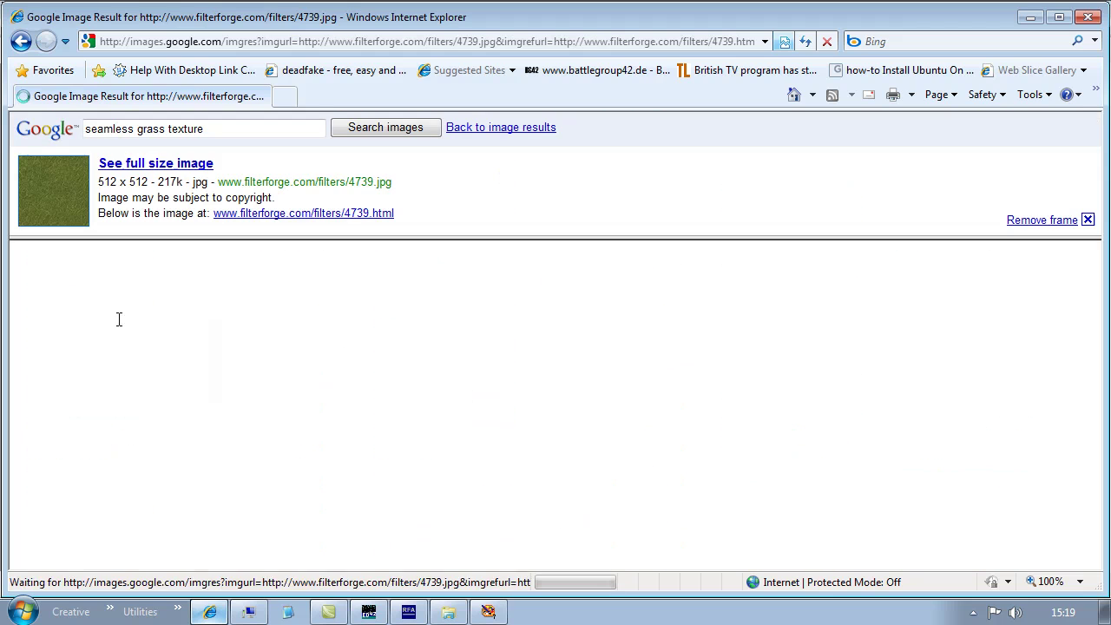
pyautogui.click(78, 211)
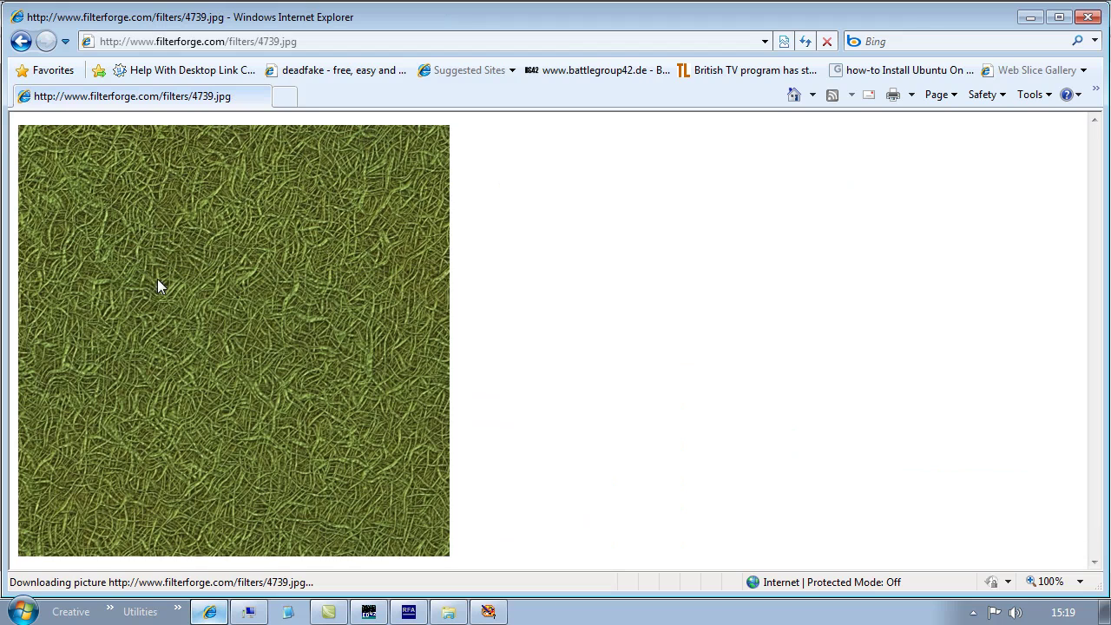
pyautogui.click(20, 42)
pyautogui.click(21, 42)
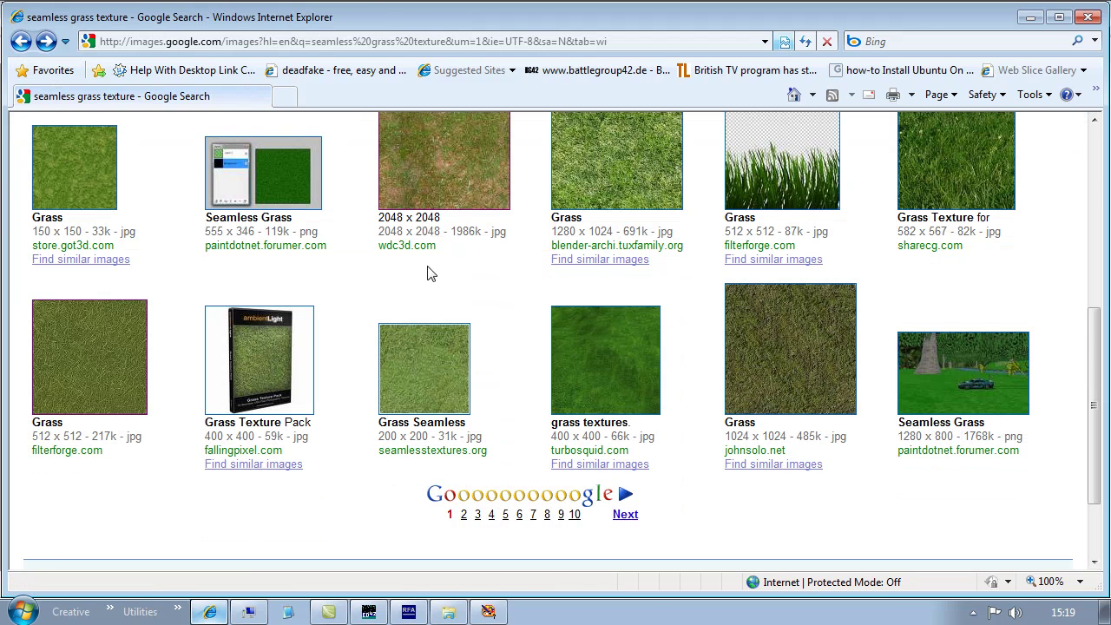
# - Open the 400 x 400 turbosquid.com grass texture at full size, copy the image and switch to Paint Shop Pro
pyautogui.click(624, 364)
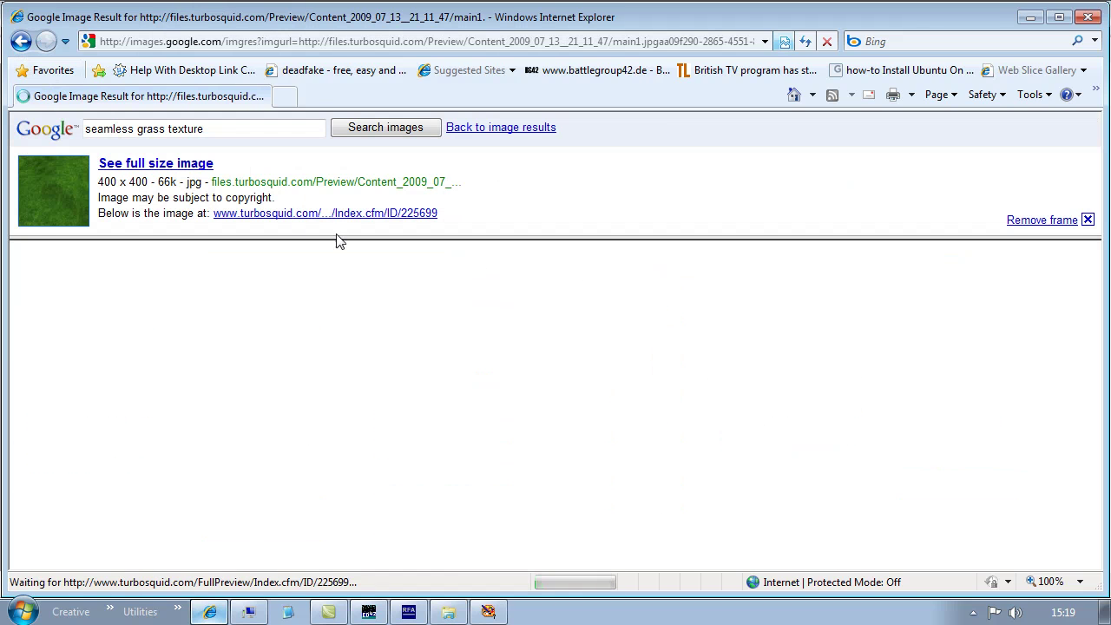
pyautogui.click(45, 196)
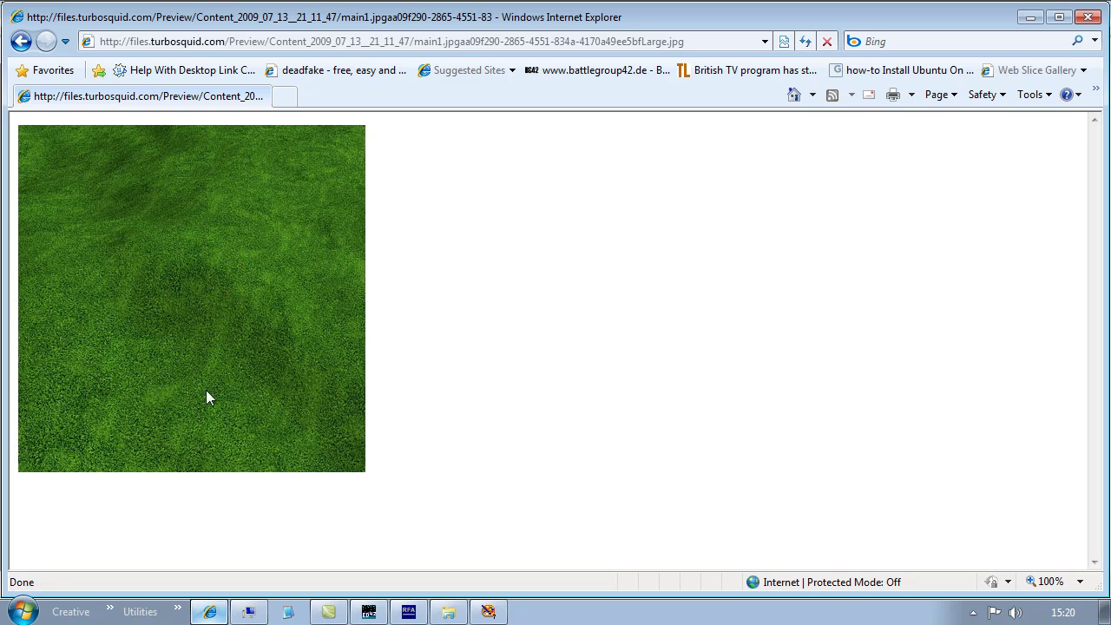
pyautogui.rightClick(182, 312)
pyautogui.click(236, 498)
pyautogui.click(502, 617)
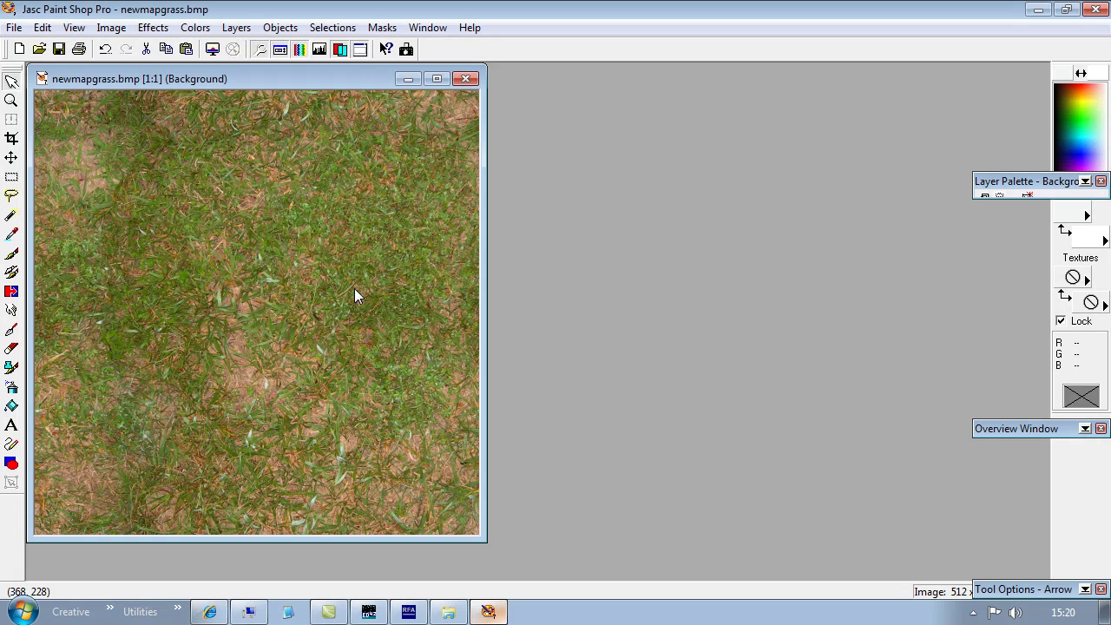
# - Try to cover newmapgrass.bmp with adjoining pasted copies of the 400 x 400 grass image
pyautogui.moveTo(207, 80); pyautogui.dragTo(286, 81)
pyautogui.hotkey('ctrl', 'e')
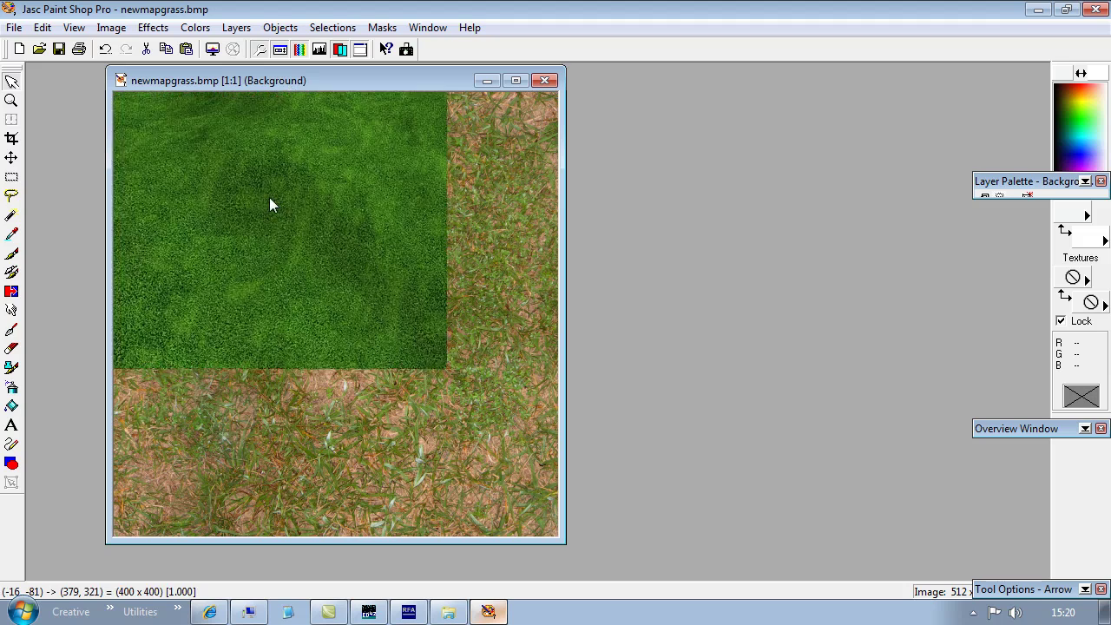
pyautogui.click(149, 294)
pyautogui.hotkey('ctrl', 'e')
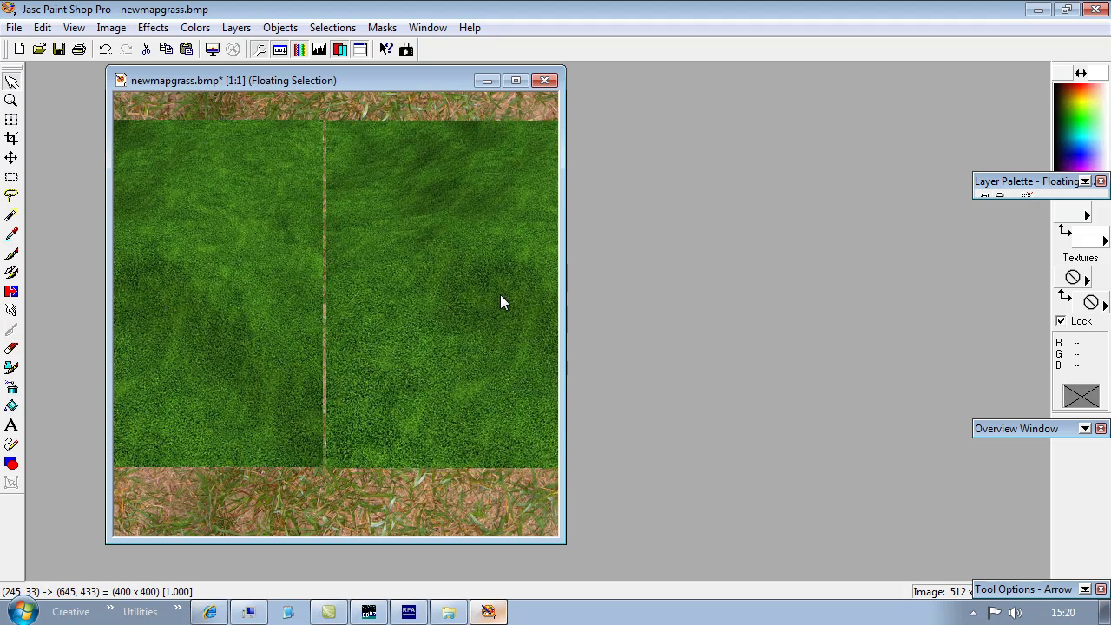
pyautogui.click(497, 295)
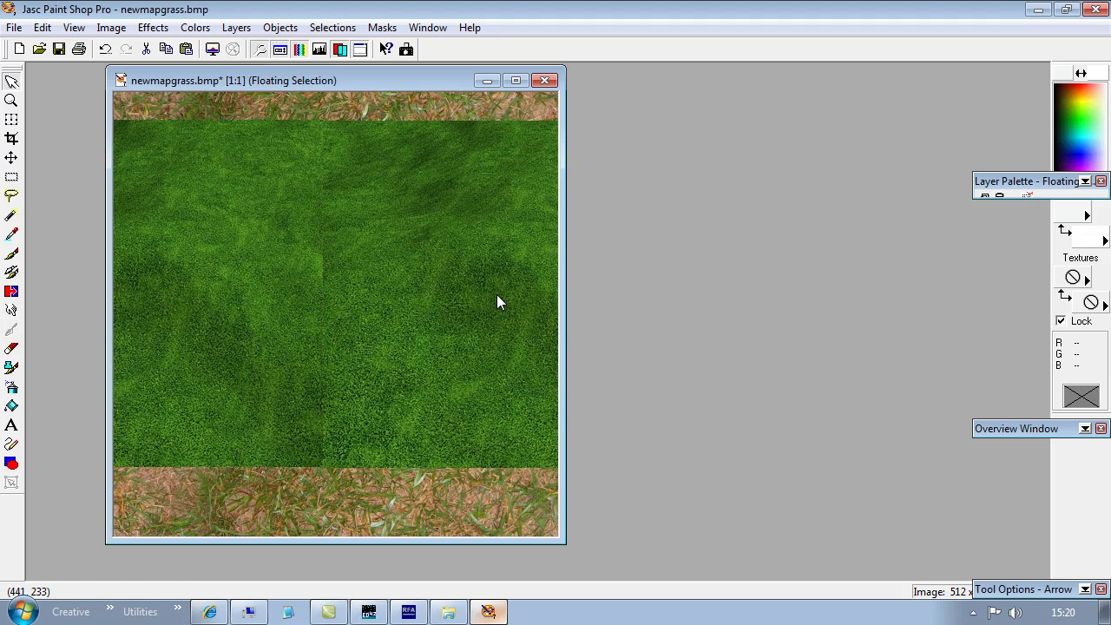
pyautogui.hotkey('ctrl', 'e')
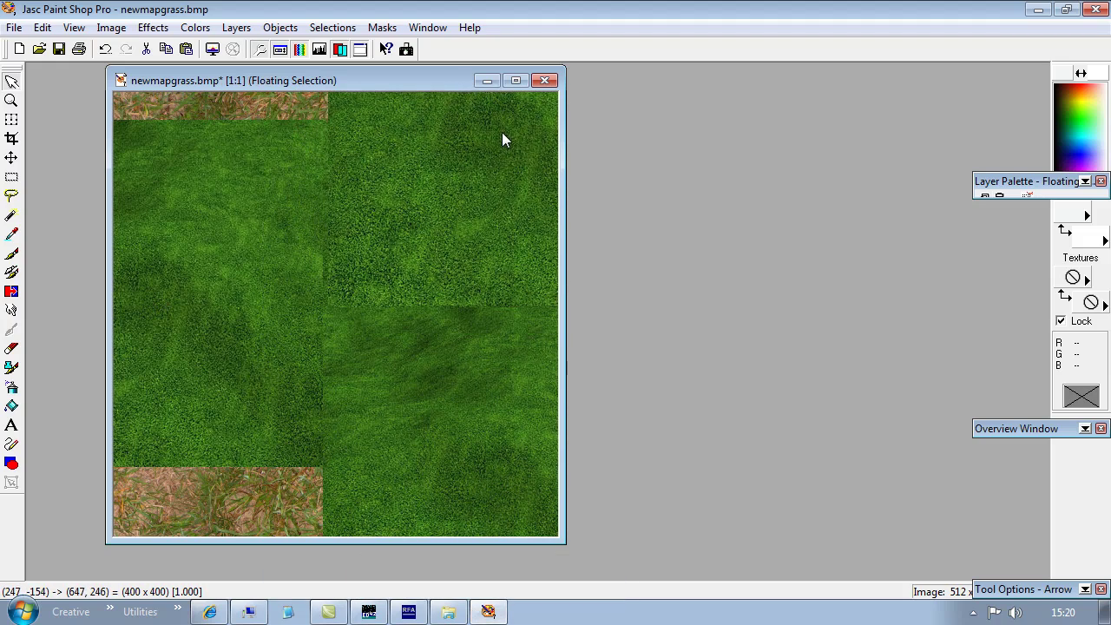
pyautogui.click(500, 134)
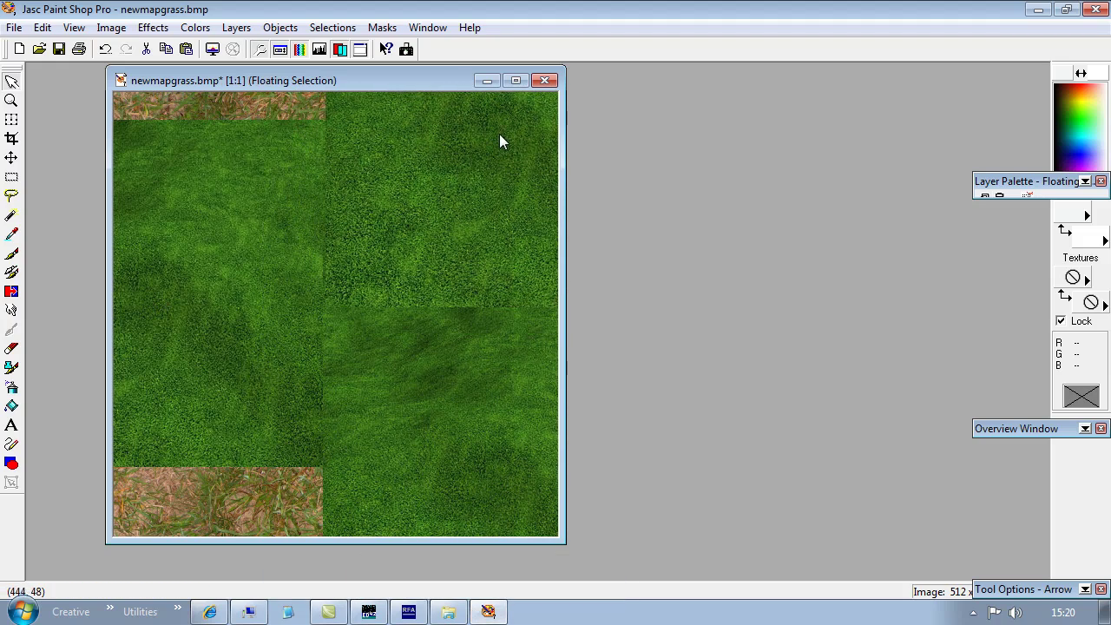
# - Switch to Internet Explorer and browse image results 19 to 36 for seamless grass texture
pyautogui.click(210, 612)
pyautogui.press('BackSpace')
pyautogui.press('BackSpace')
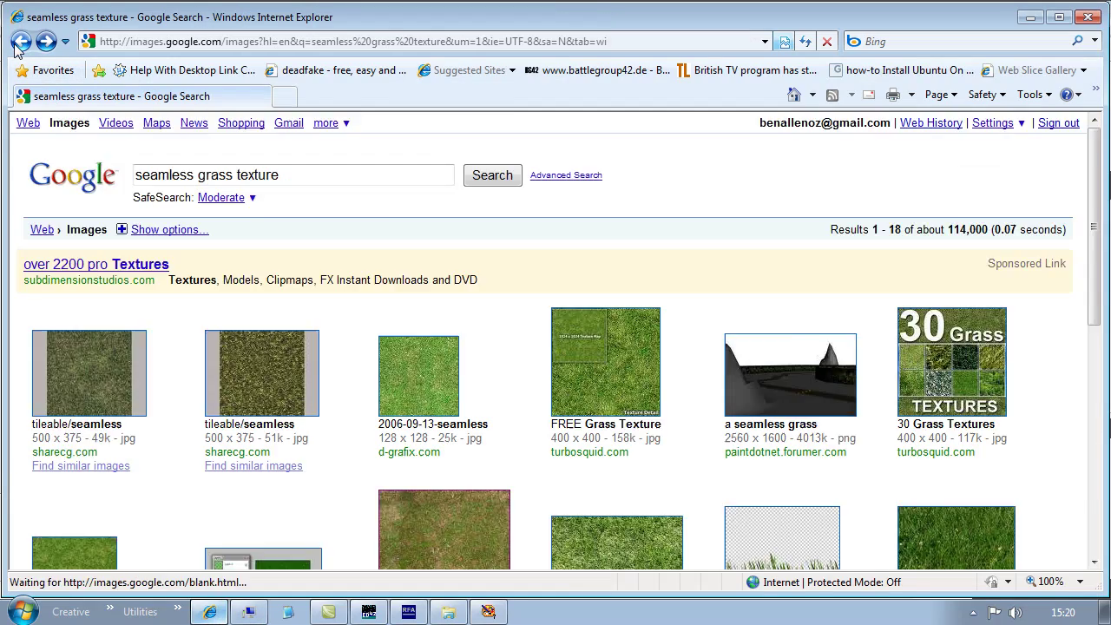
pyautogui.click(626, 514)
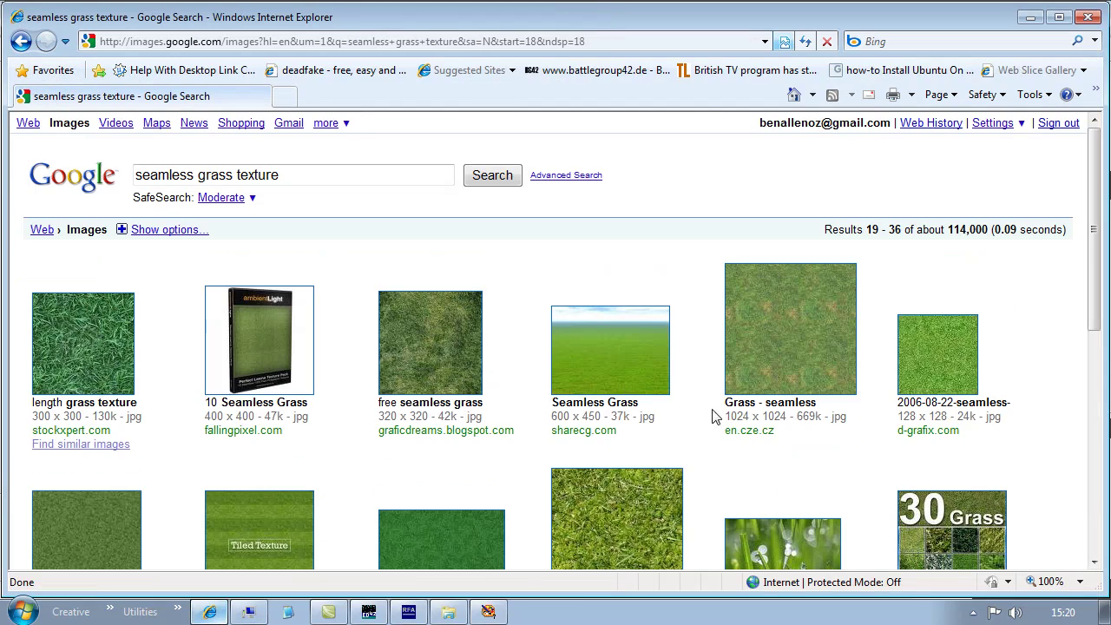
pyautogui.scroll(-1, 494, 397)
# - Open the 320 x 320 graficdreams.blogspot.com grass texture result and return to the image results
pyautogui.click(423, 311)
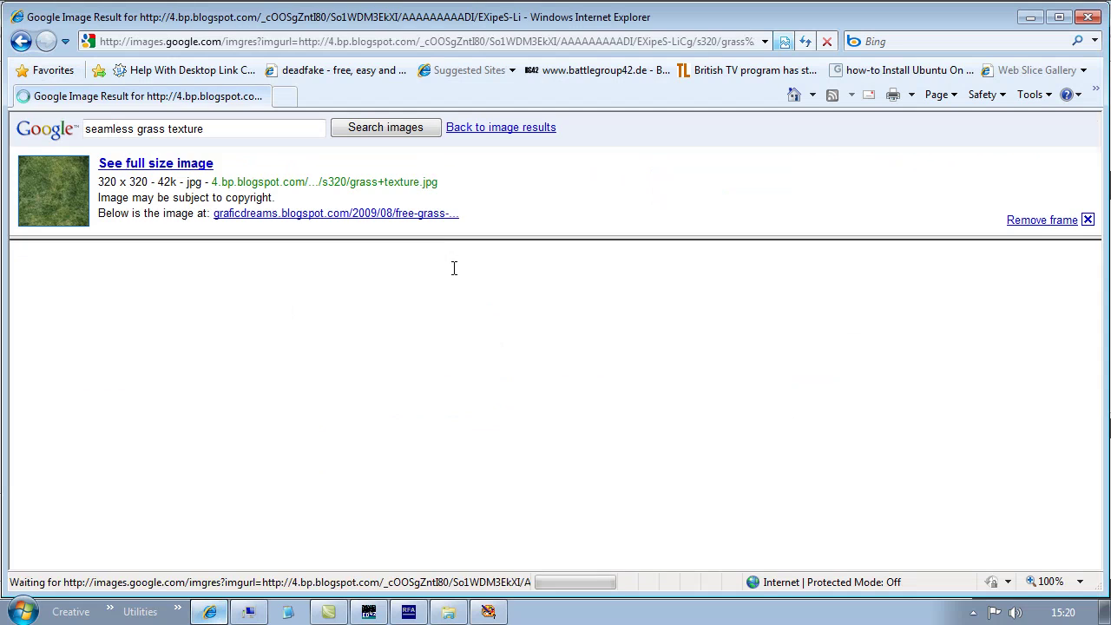
pyautogui.click(50, 186)
pyautogui.click(705, 327)
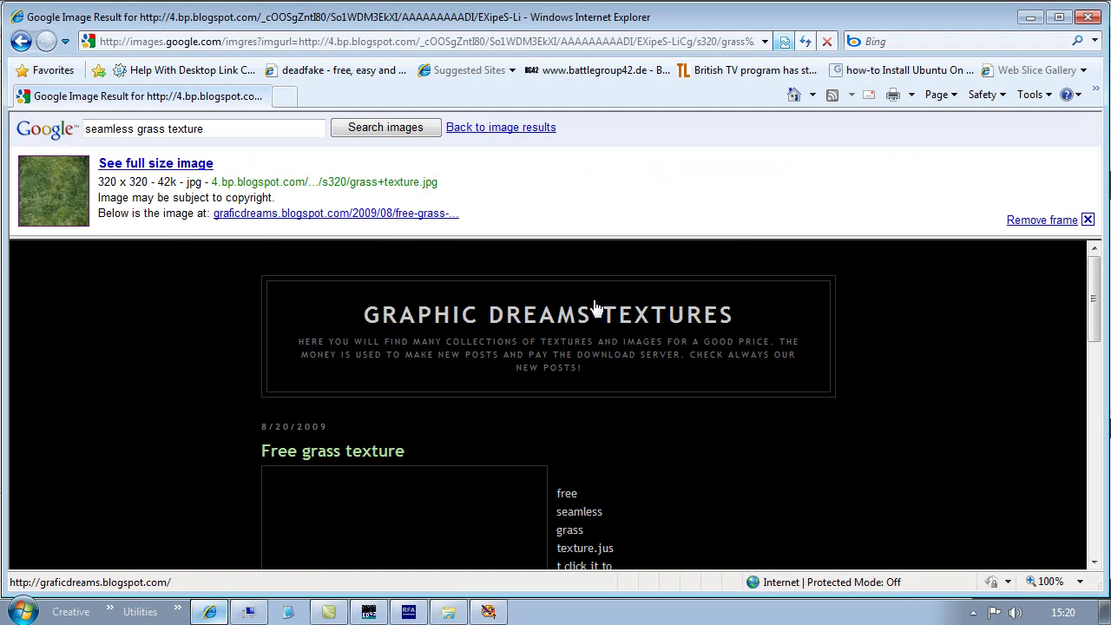
pyautogui.click(22, 43)
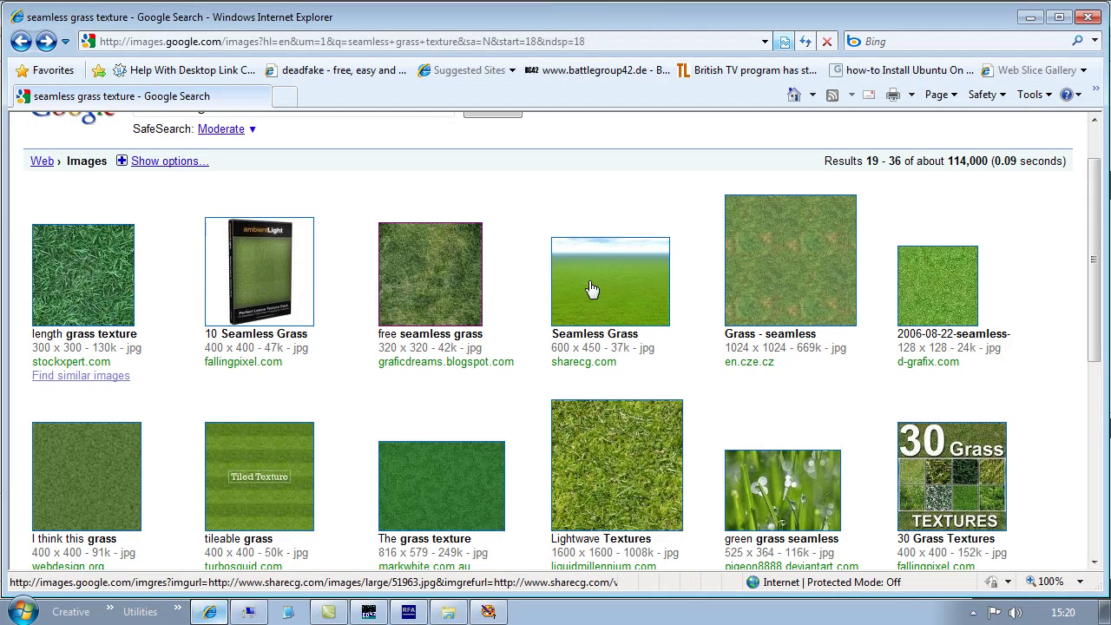
# - Open the 1024 x 1024 en.cze.cz seamless grass texture at full size and copy the image
pyautogui.click(803, 263)
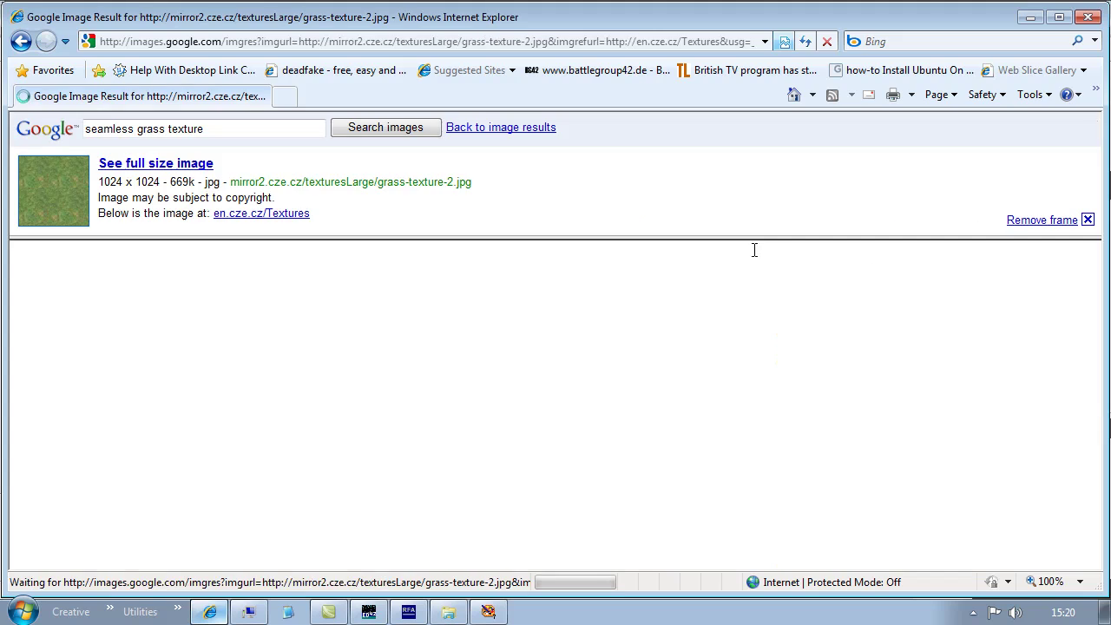
pyautogui.click(55, 194)
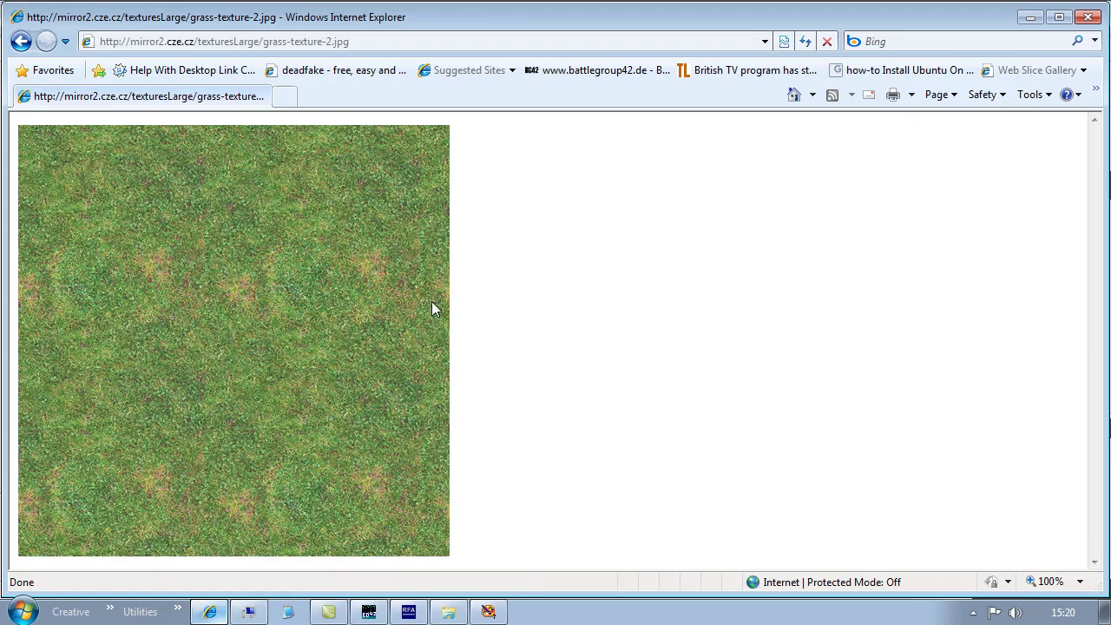
pyautogui.rightClick(284, 328)
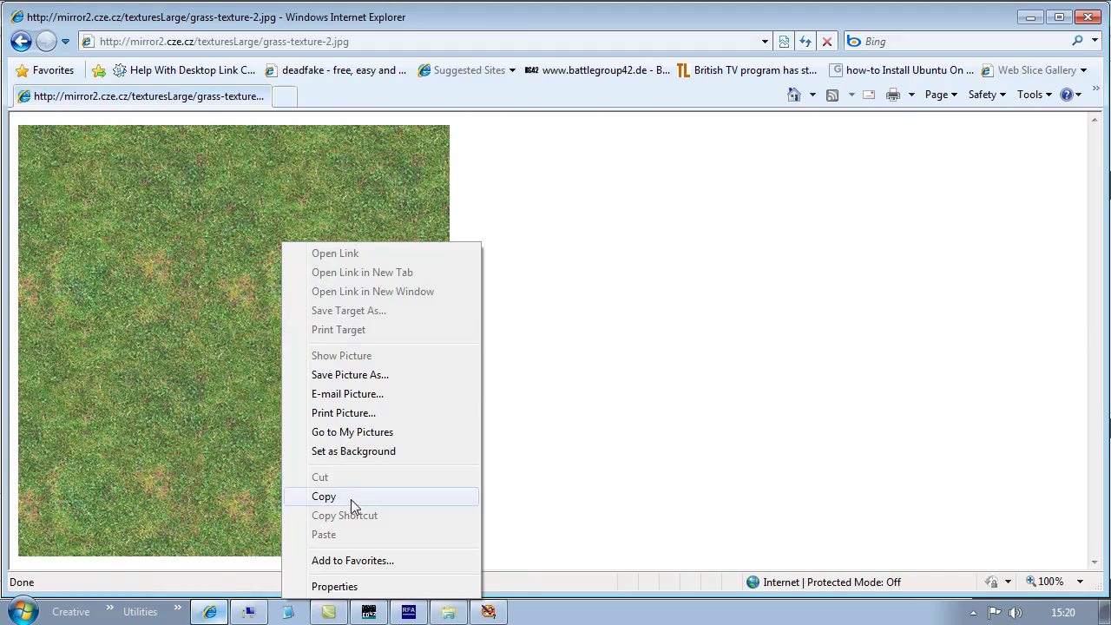
pyautogui.click(323, 497)
# - Switch to Paint Shop Pro, paste the copied grass as a new image and resize it to 512 x 512 pixels
pyautogui.click(489, 612)
pyautogui.hotkey('ctrl', 'v')
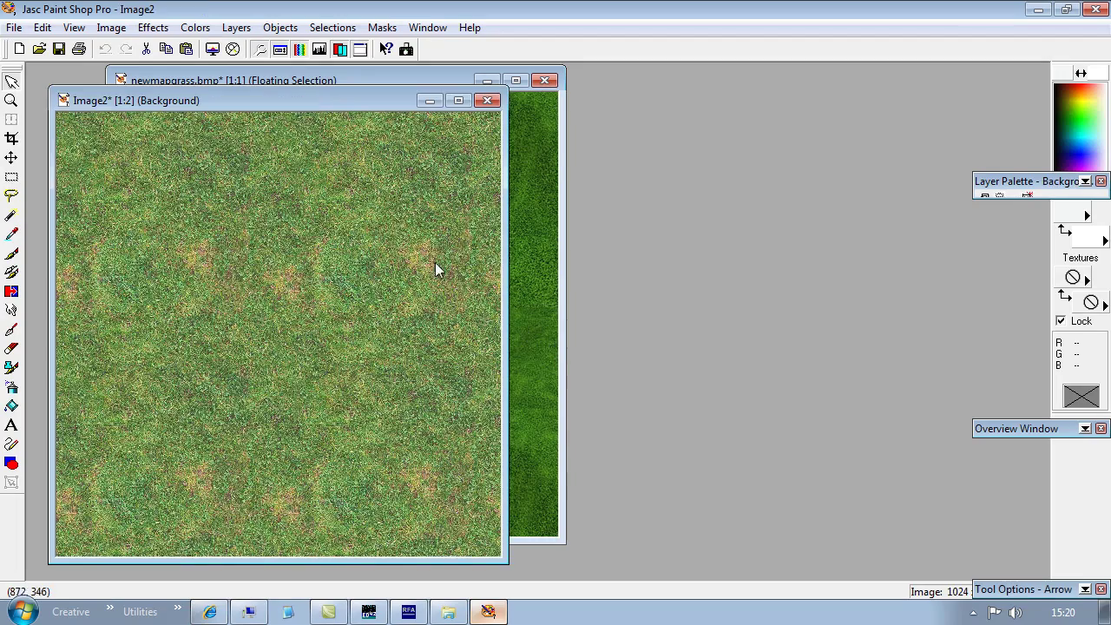
pyautogui.hotkey('shift', 's')
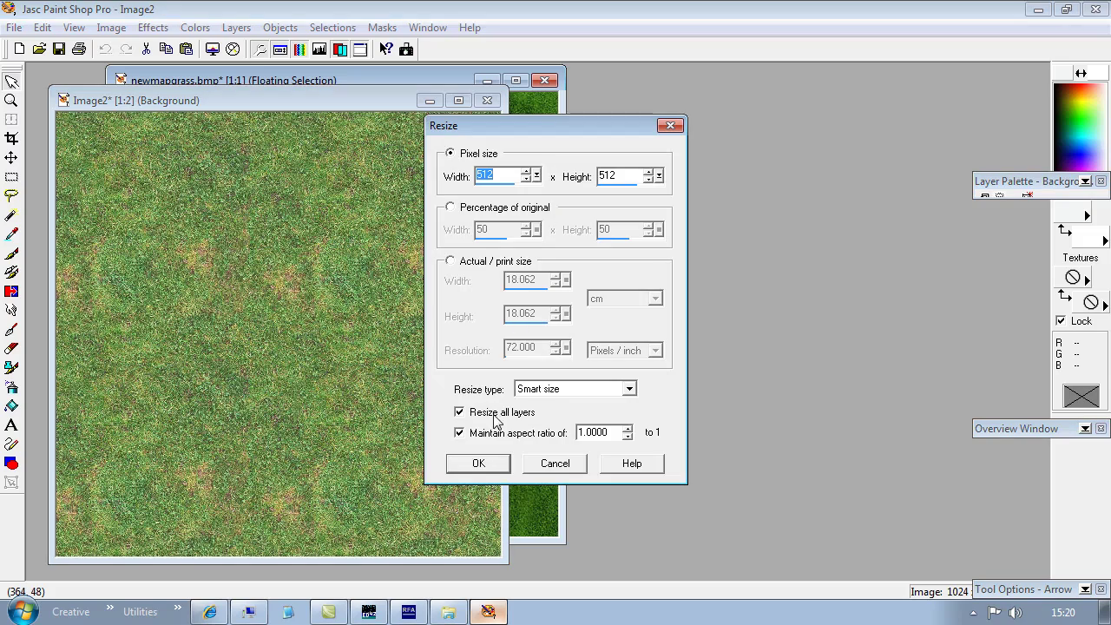
pyautogui.click(487, 465)
# - Save the resized grass image in the Textures folder as newgrass22 in Windows or OS/2 Bitmap format
pyautogui.click(14, 28)
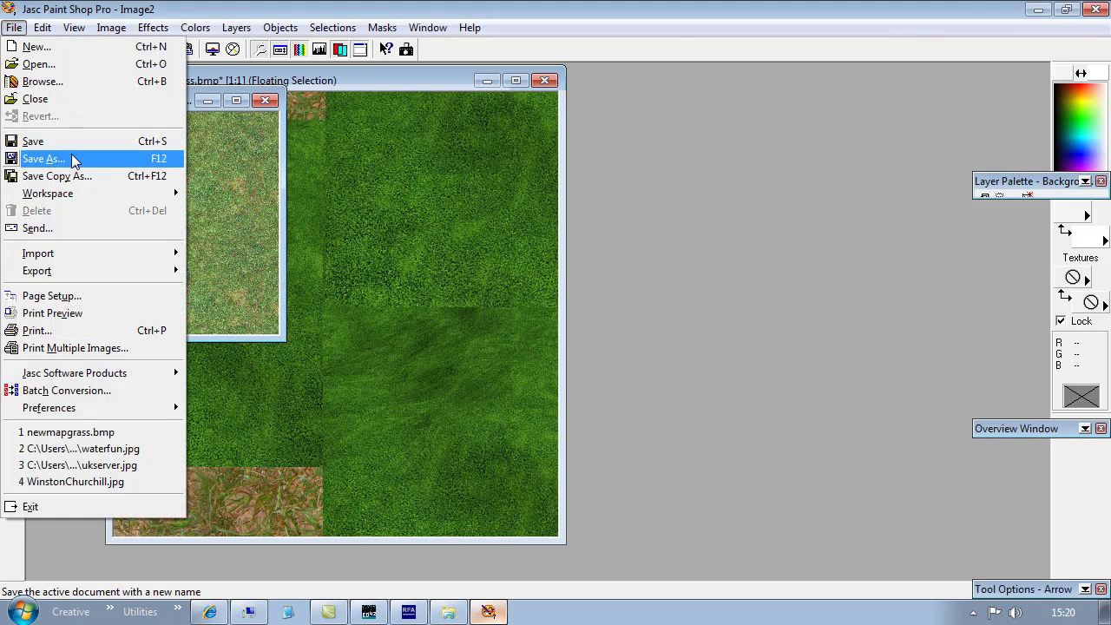
pyautogui.click(74, 157)
pyautogui.click(792, 514)
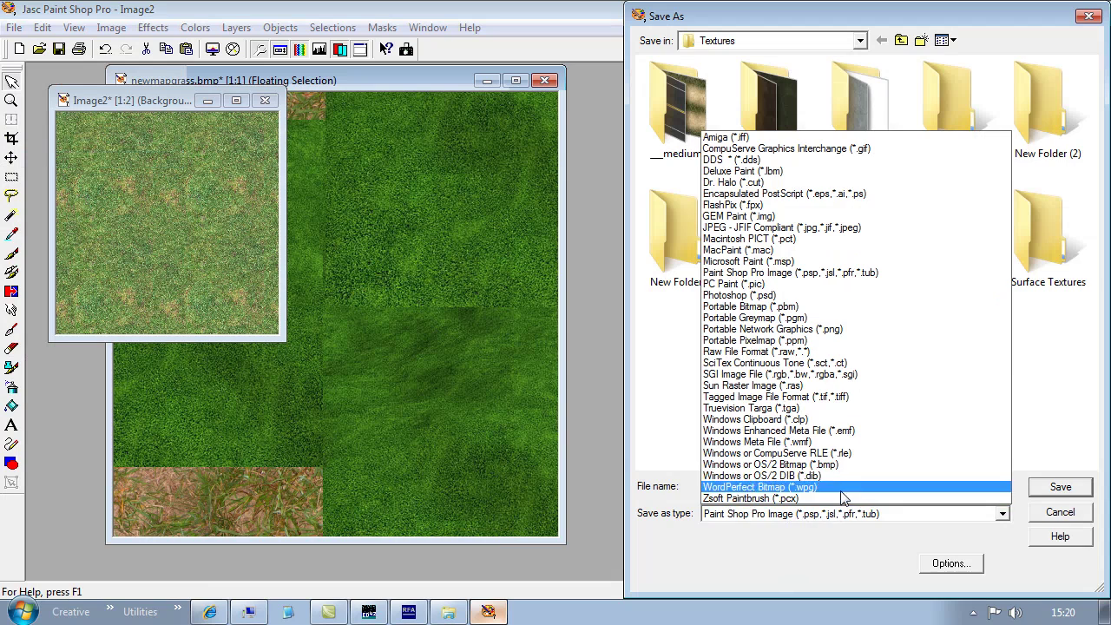
pyautogui.click(816, 458)
pyautogui.doubleClick(763, 488)
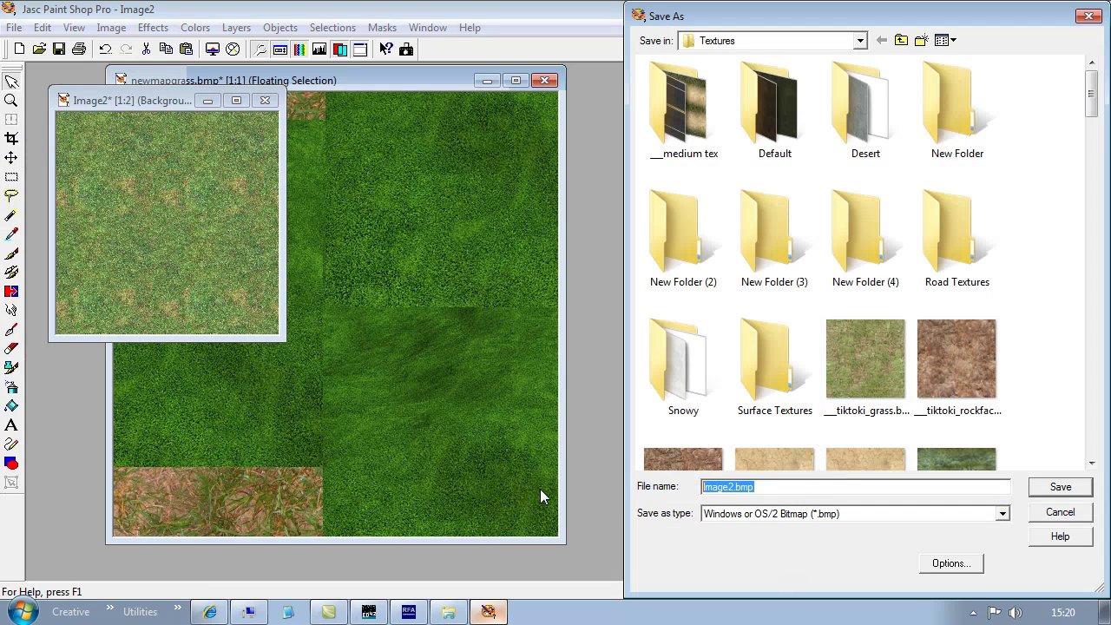
pyautogui.write('newq')
pyautogui.press('BackSpace')
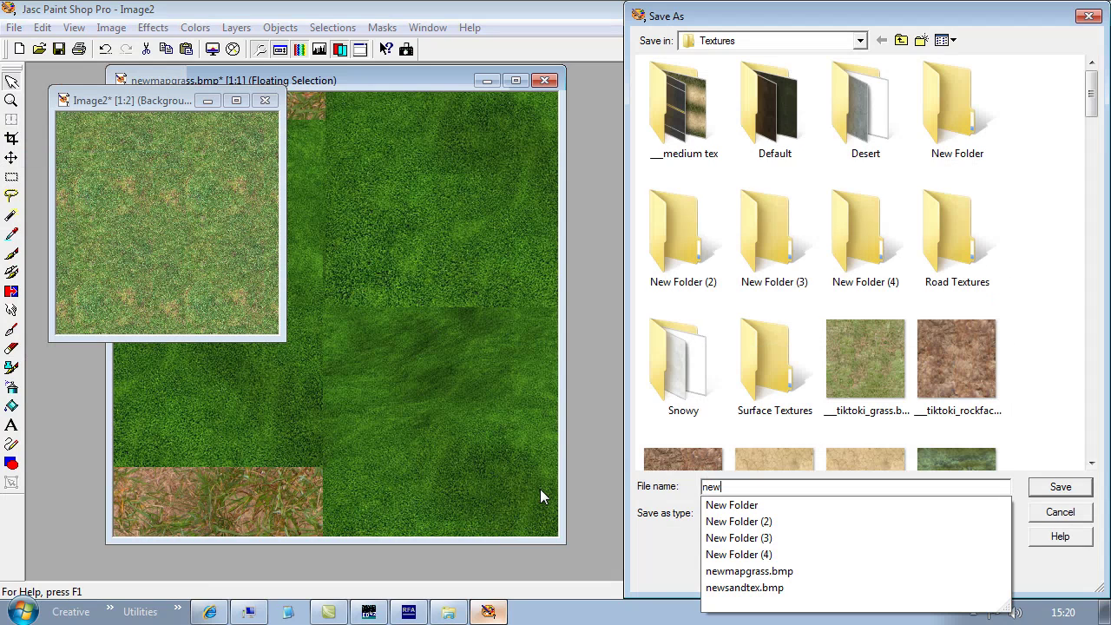
pyautogui.write('grass22')
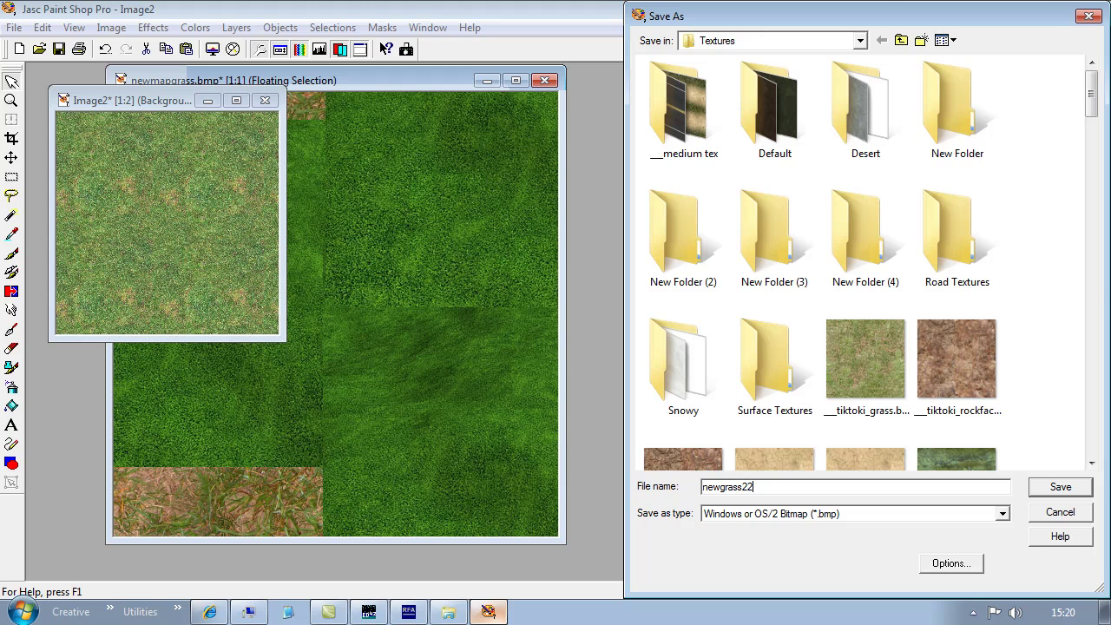
pyautogui.press('Return')
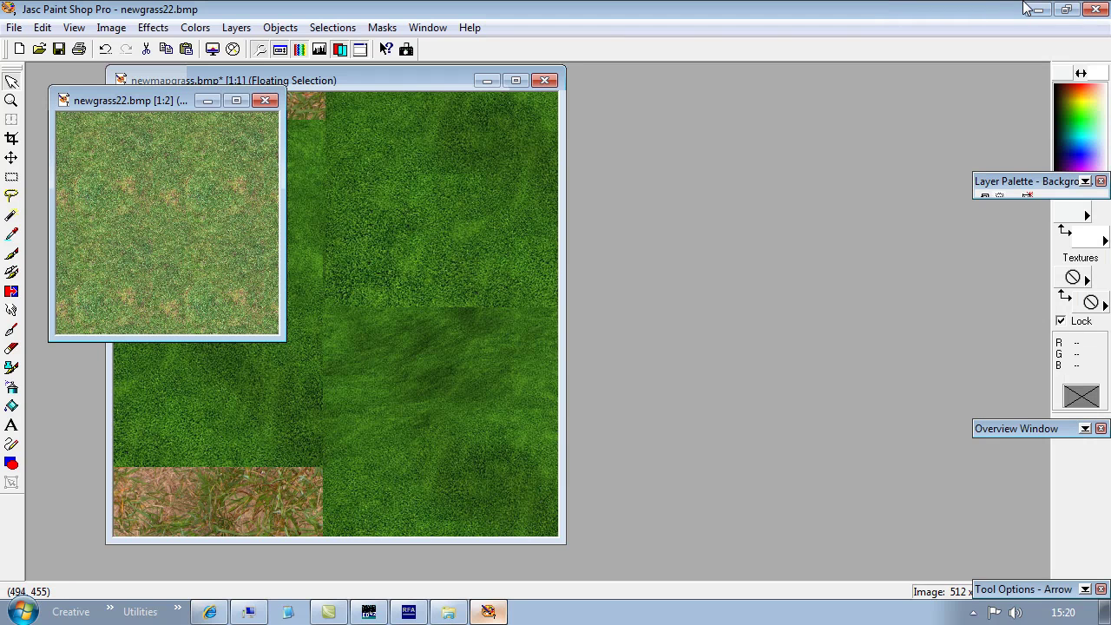
# - Switch to Editor42, enter surface texture painting mode and open the shadow root layer settings
pyautogui.click(1039, 9)
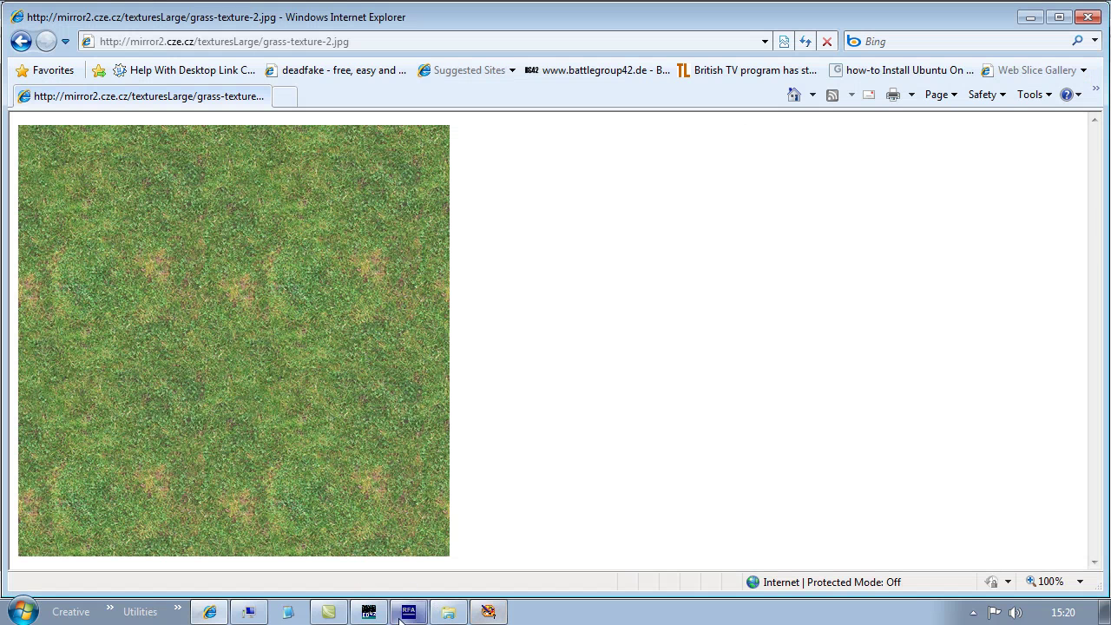
pyautogui.click(369, 612)
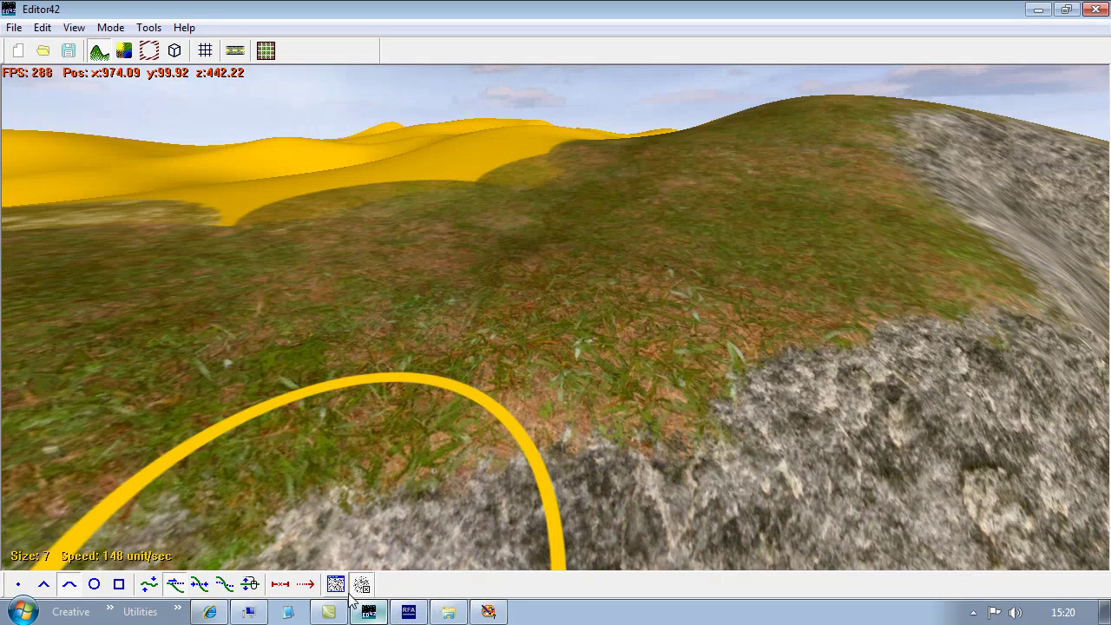
pyautogui.click(125, 52)
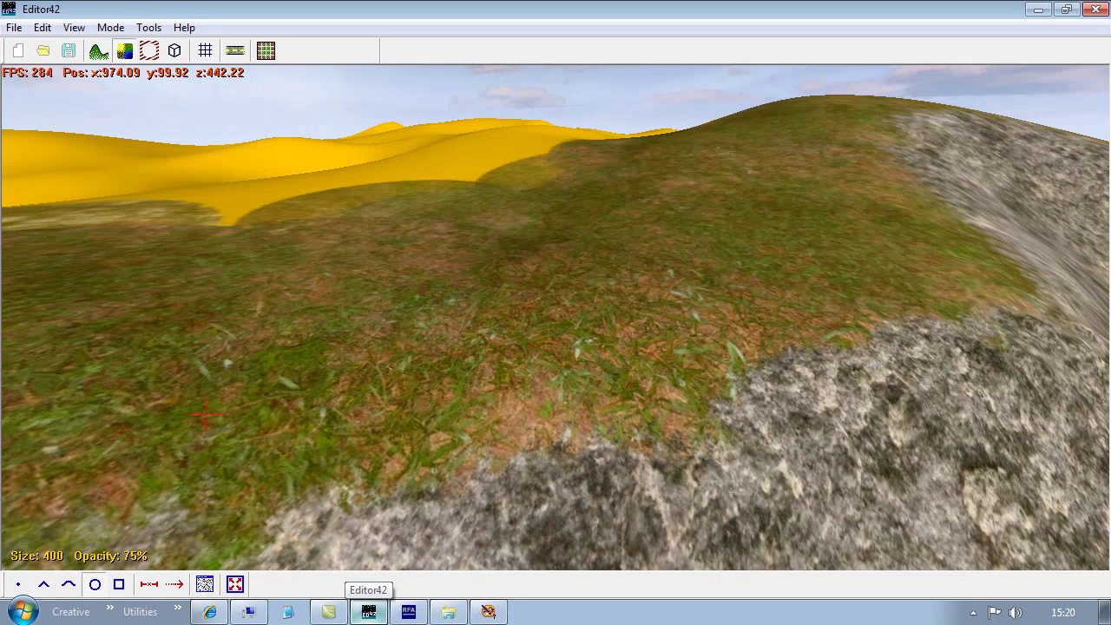
pyautogui.click(206, 584)
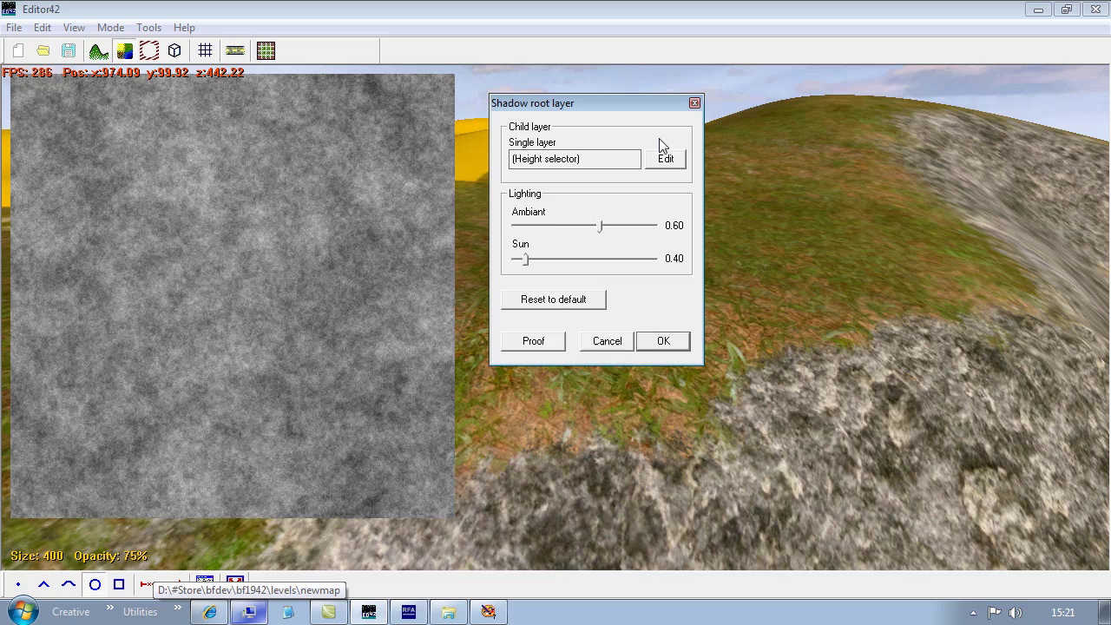
# - Replace the newmapgrass texture in the slope layer's first child layer with newgrass22.bmp
pyautogui.click(656, 160)
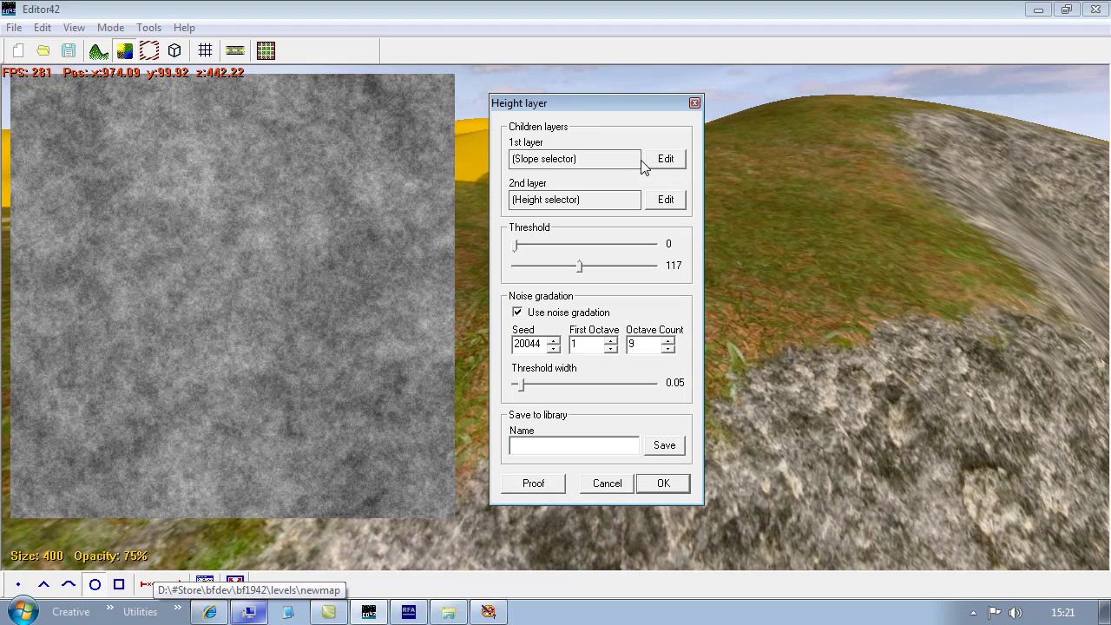
pyautogui.click(663, 160)
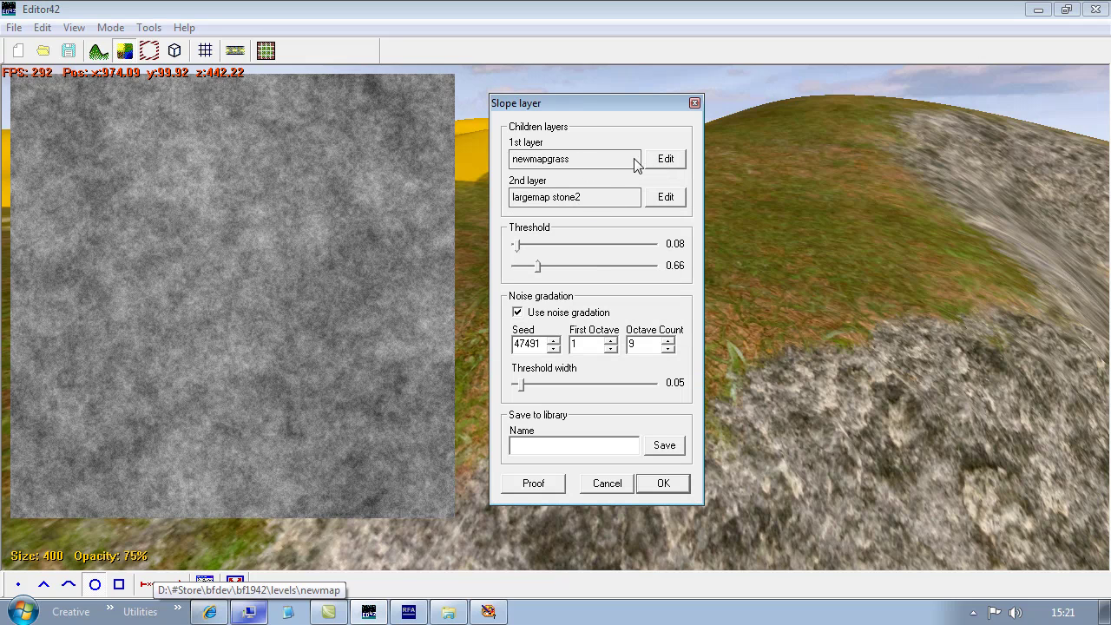
pyautogui.click(667, 159)
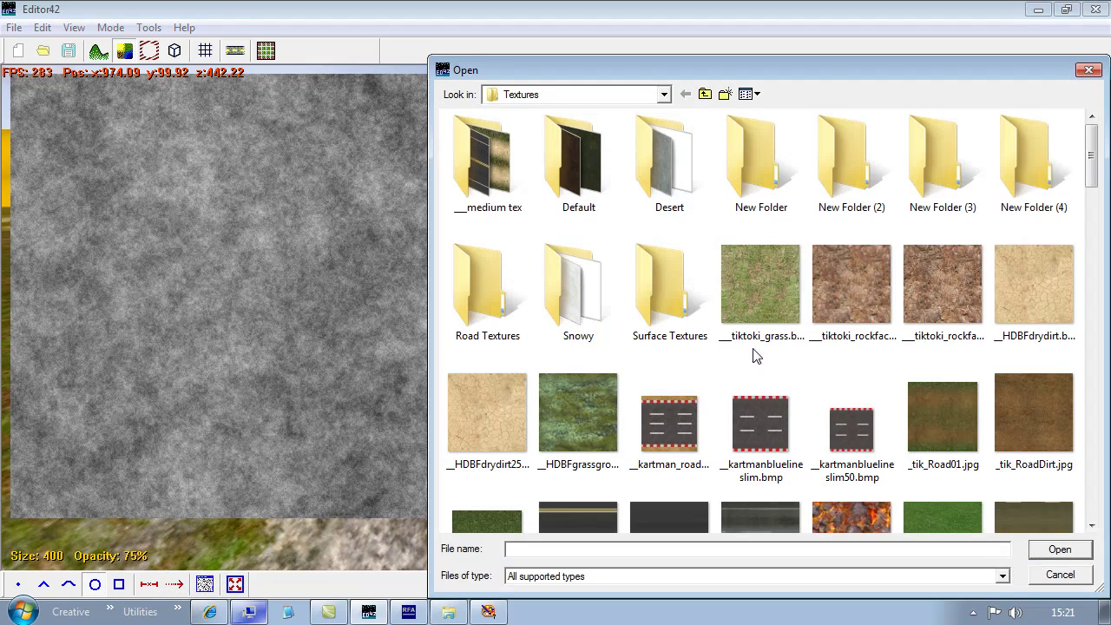
pyautogui.click(743, 382)
pyautogui.scroll(-10, 741, 380)
pyautogui.scroll(7, 775, 380)
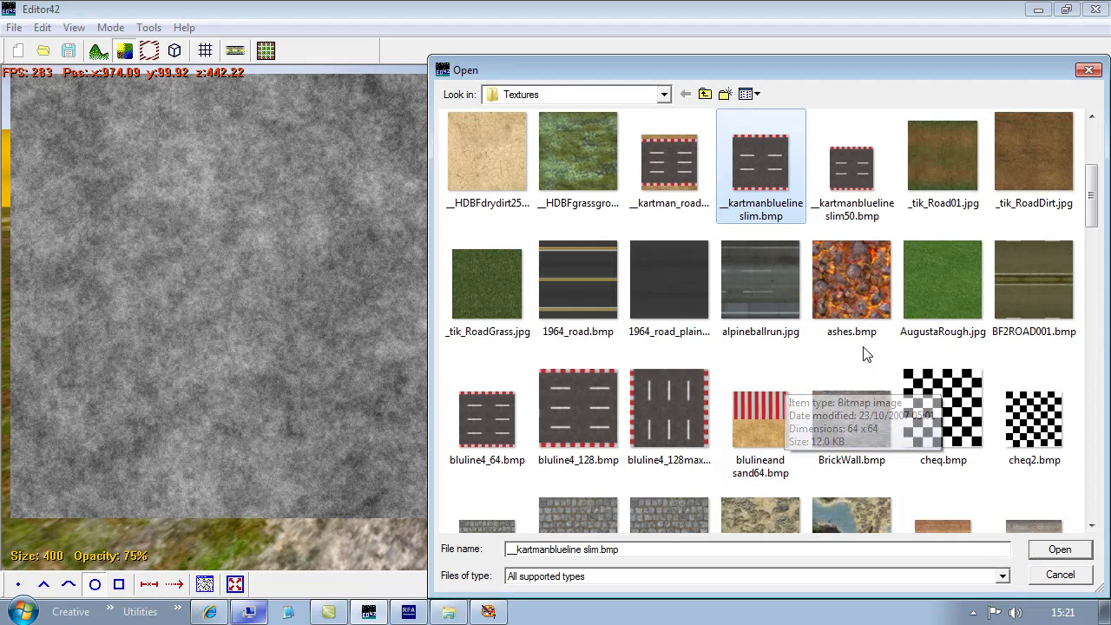
pyautogui.scroll(-5, 864, 354)
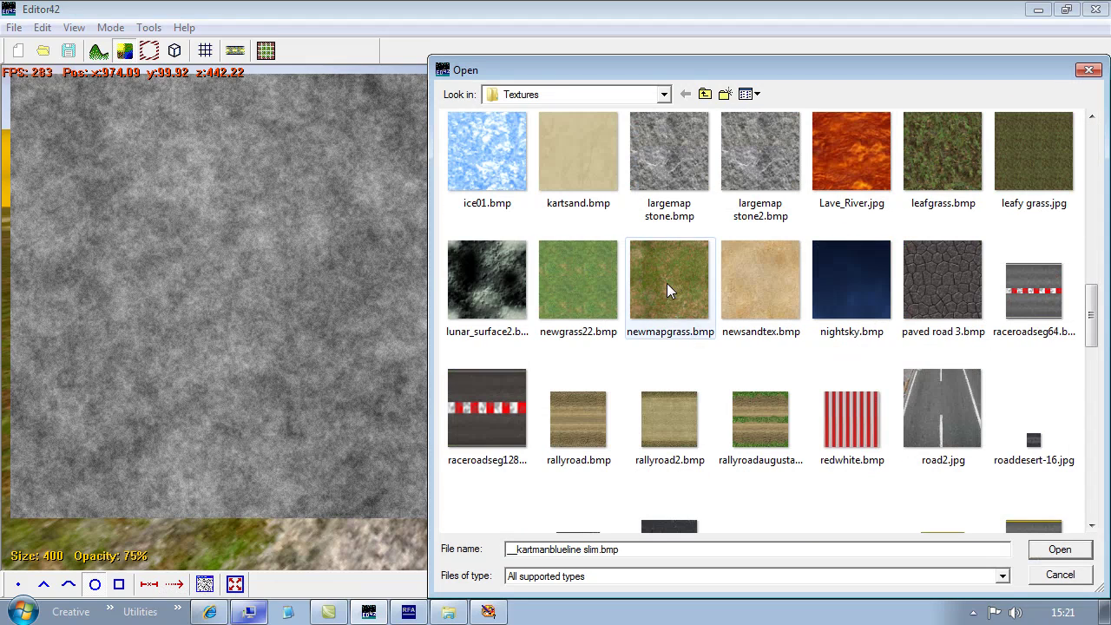
pyautogui.doubleClick(580, 284)
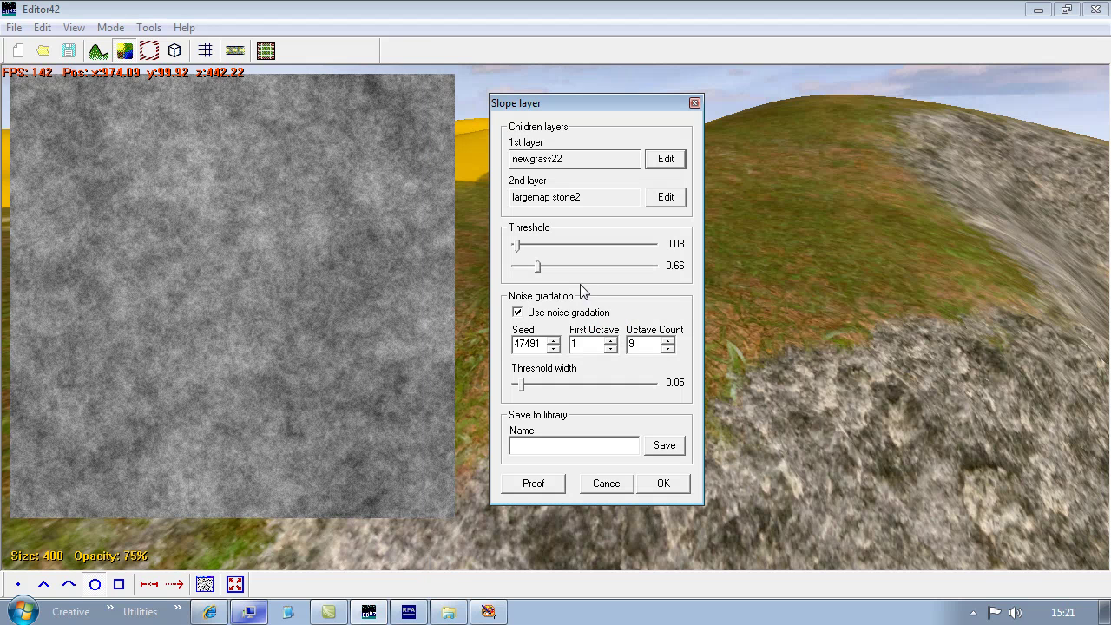
# - Proof and accept the updated surface layers, and paint the new grass over the plateau with the size 400 brush at 75% opacity
pyautogui.click(540, 487)
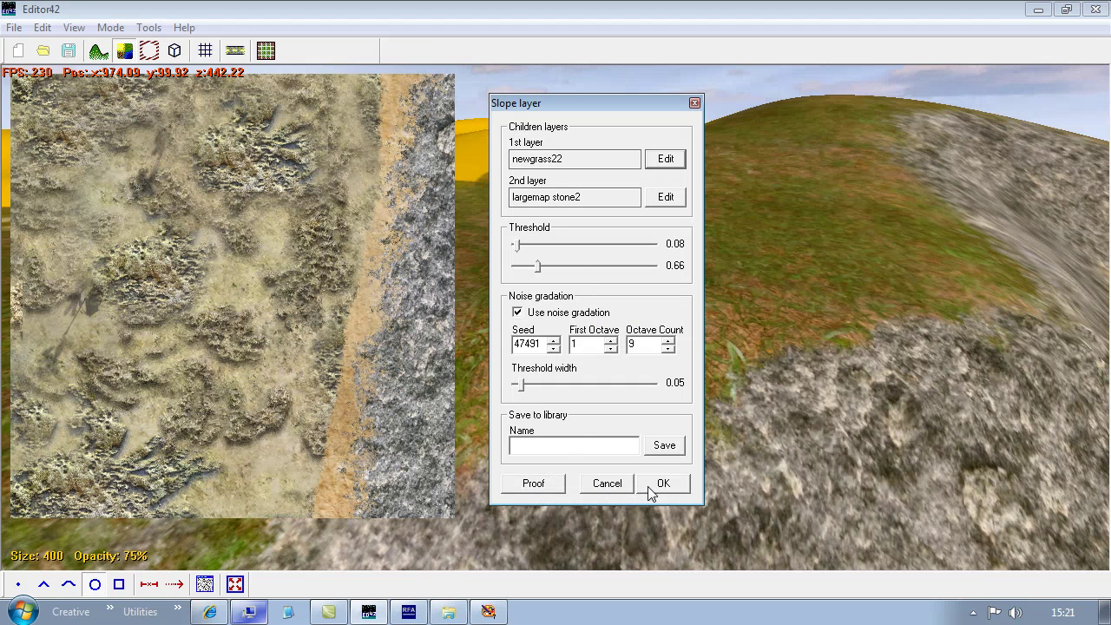
pyautogui.click(651, 486)
pyautogui.click(666, 486)
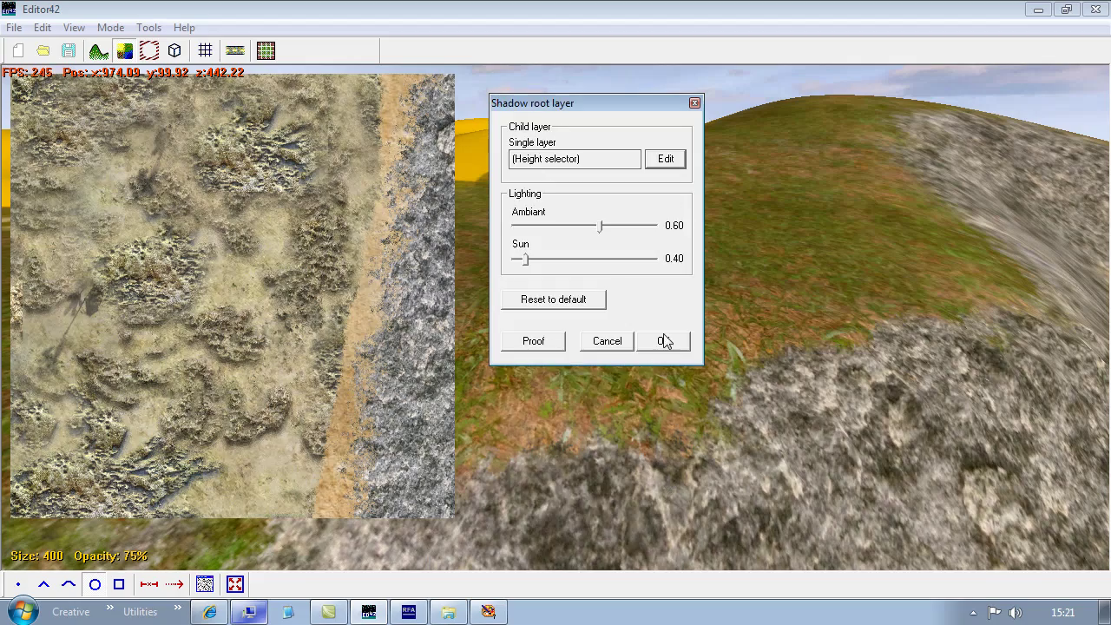
pyautogui.click(665, 340)
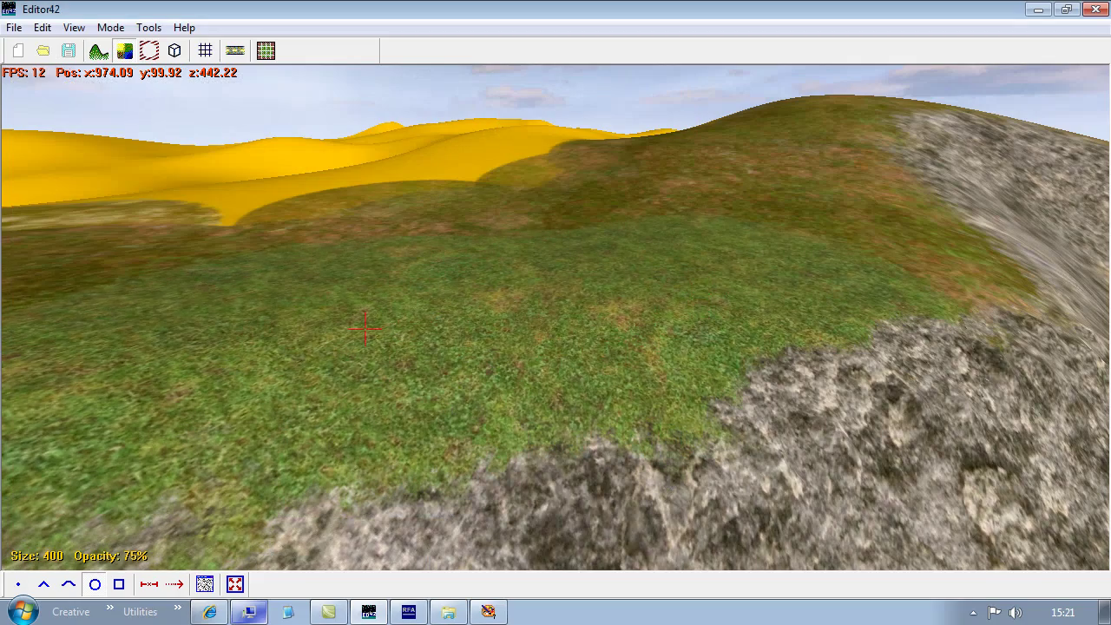
# - Inspect the newly painted grass, the cliff faces and the beach from several angles along the coast
pyautogui.press('space')
pyautogui.press('s')
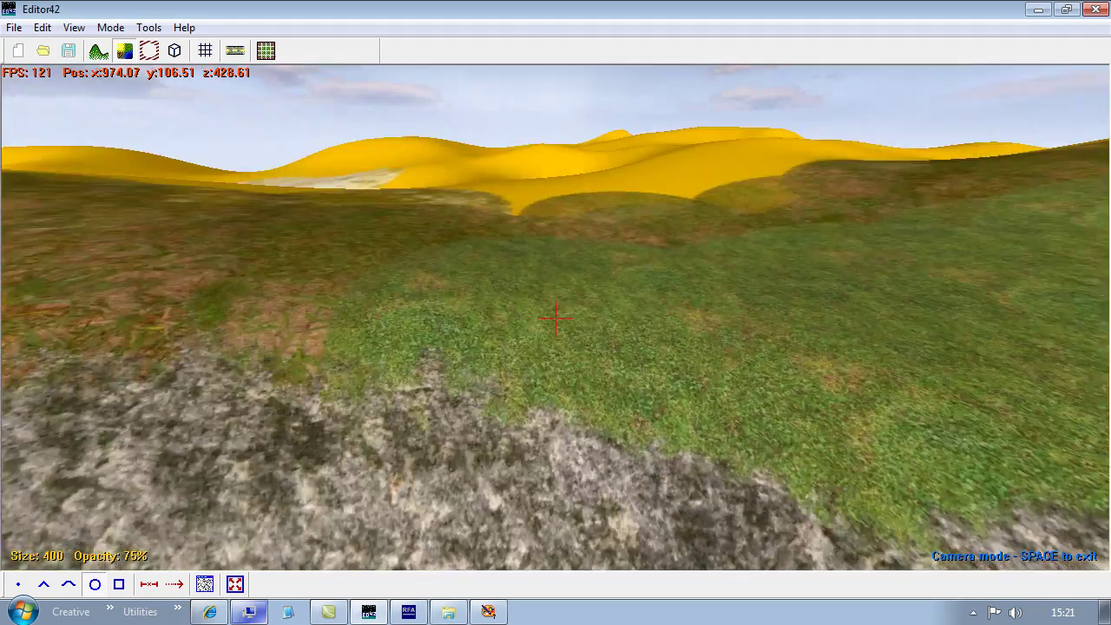
pyautogui.press('space')
pyautogui.press('a')
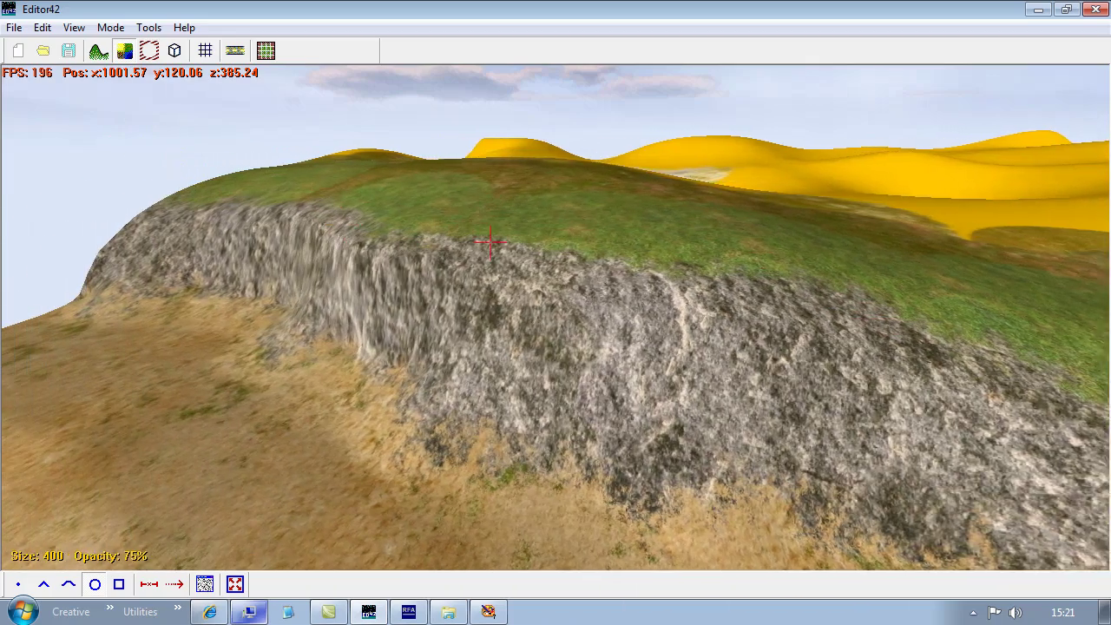
pyautogui.press('space')
pyautogui.press('w')
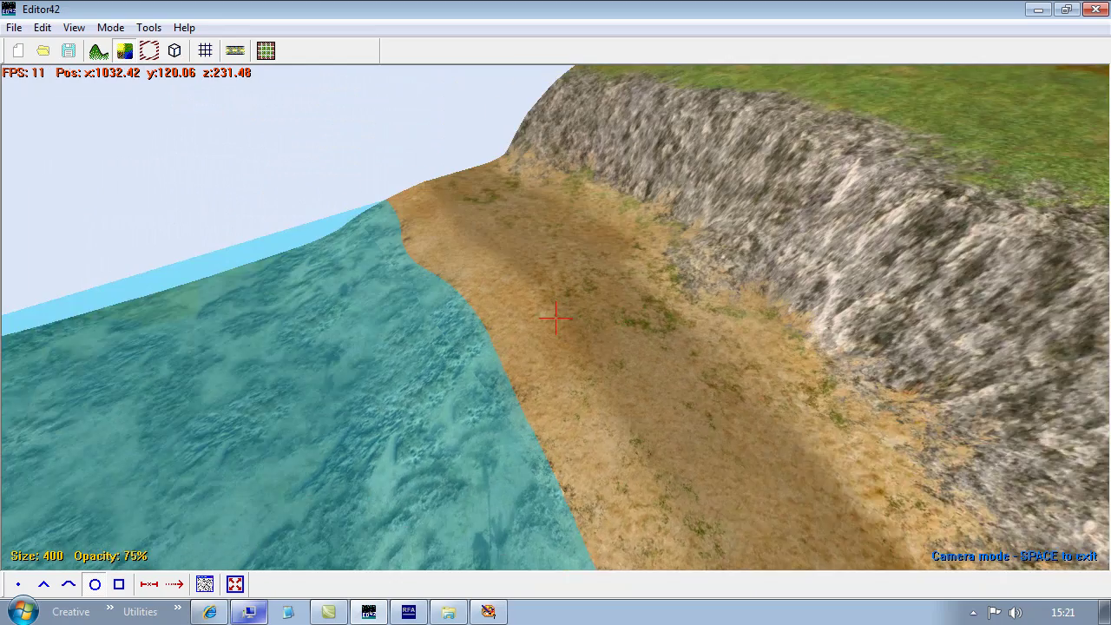
pyautogui.press('s')
pyautogui.press('s')
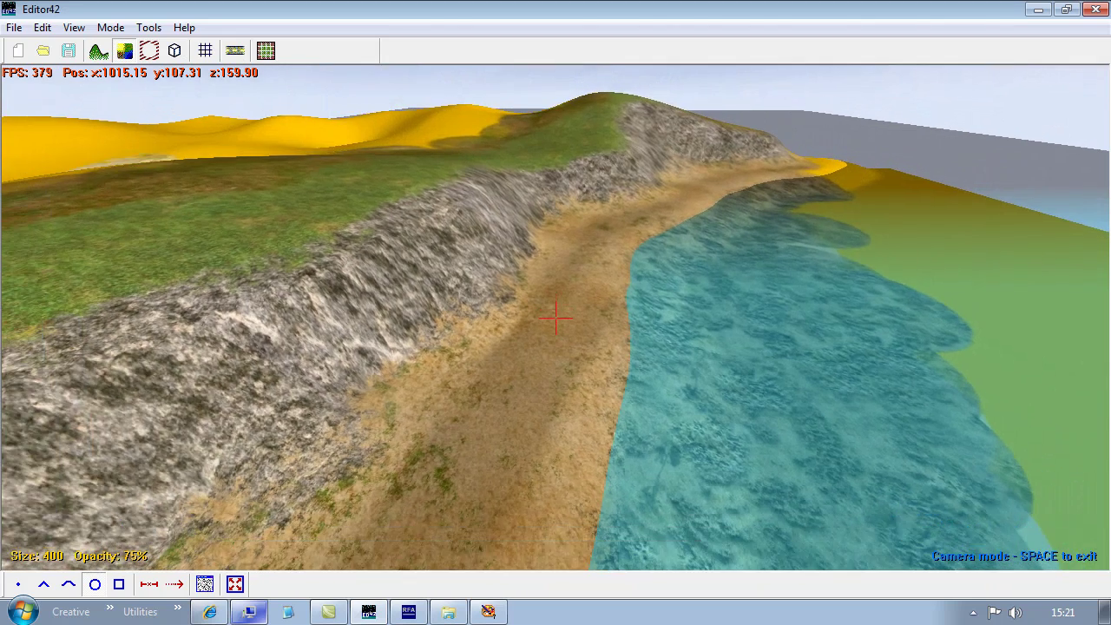
pyautogui.press('space')
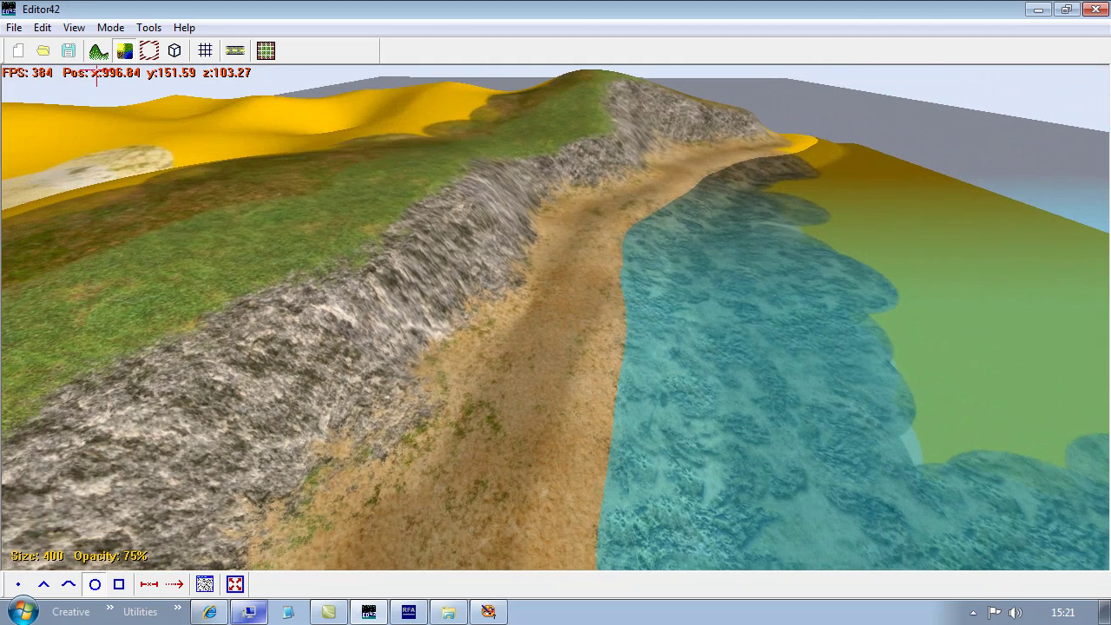
# - Switch to terrain editing mode, show the grid and examine the relief of the beach along the coastline
pyautogui.click(99, 52)
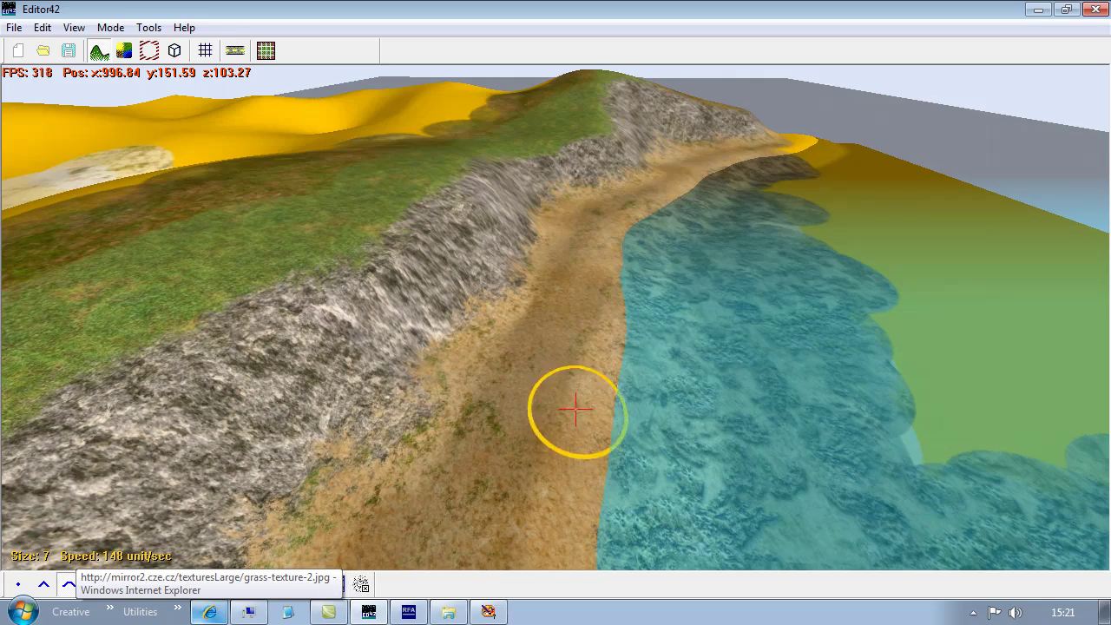
pyautogui.press('g')
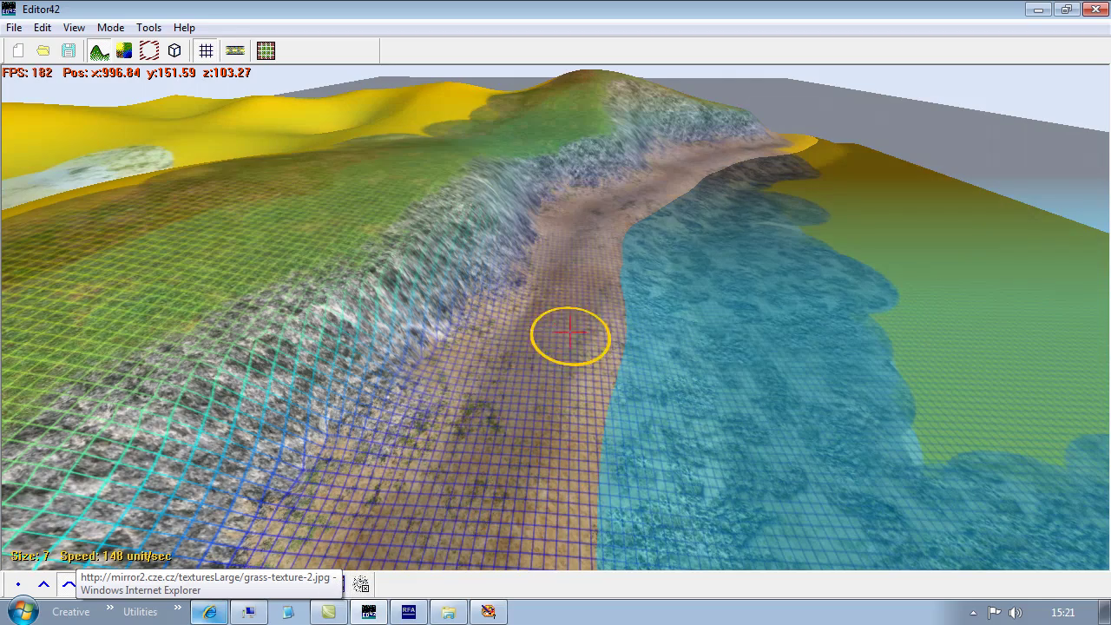
pyautogui.press('space')
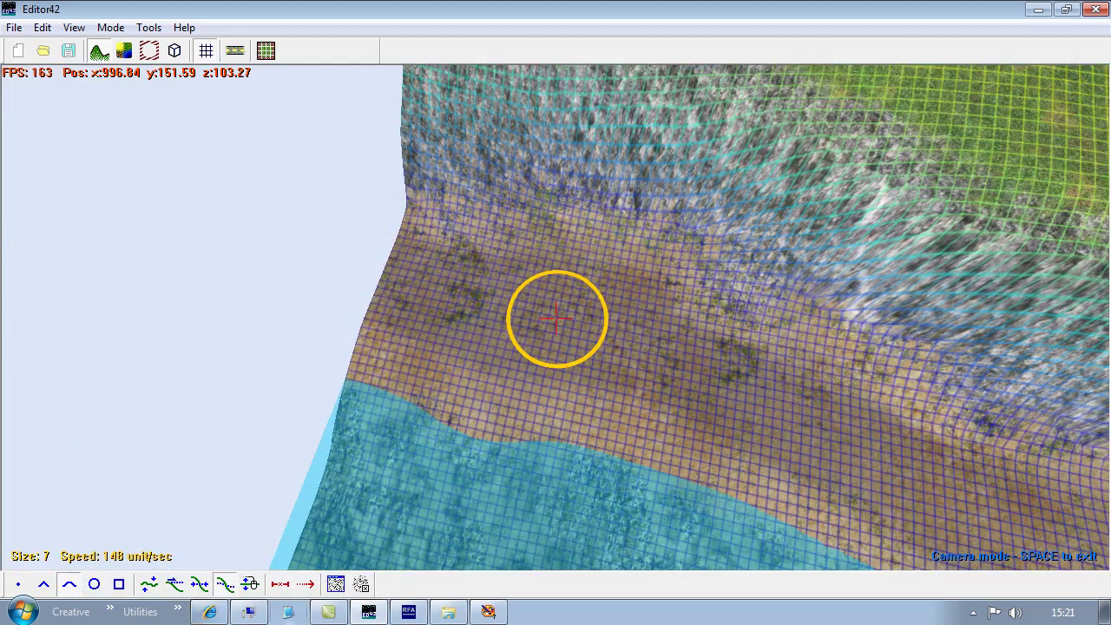
pyautogui.press('s')
pyautogui.press('space')
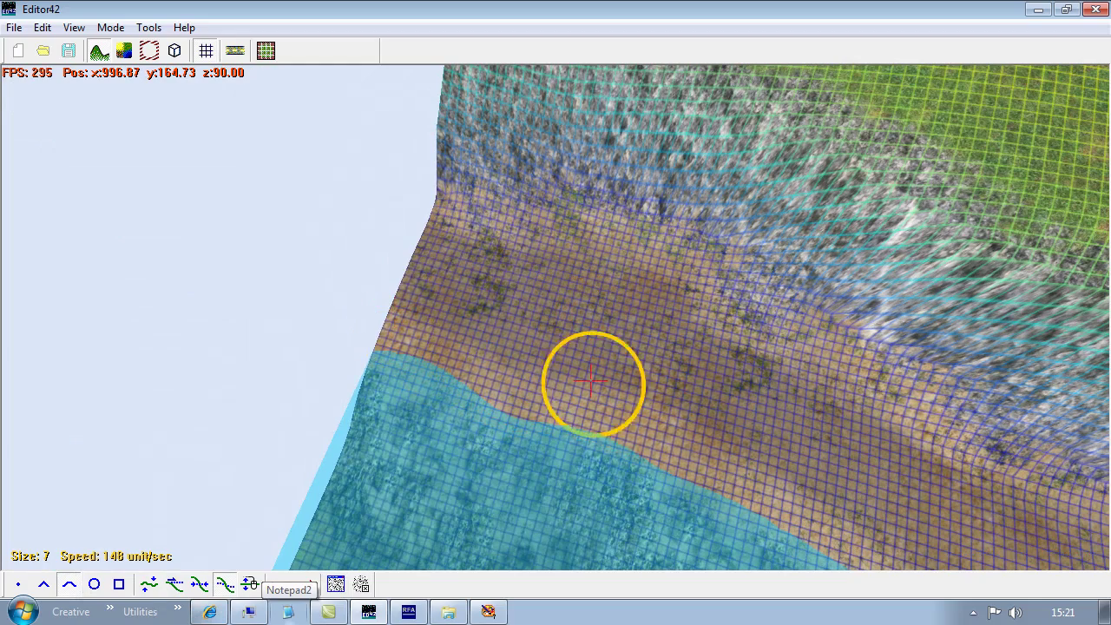
pyautogui.moveTo(593, 383); pyautogui.dragTo(551, 322, button='right')
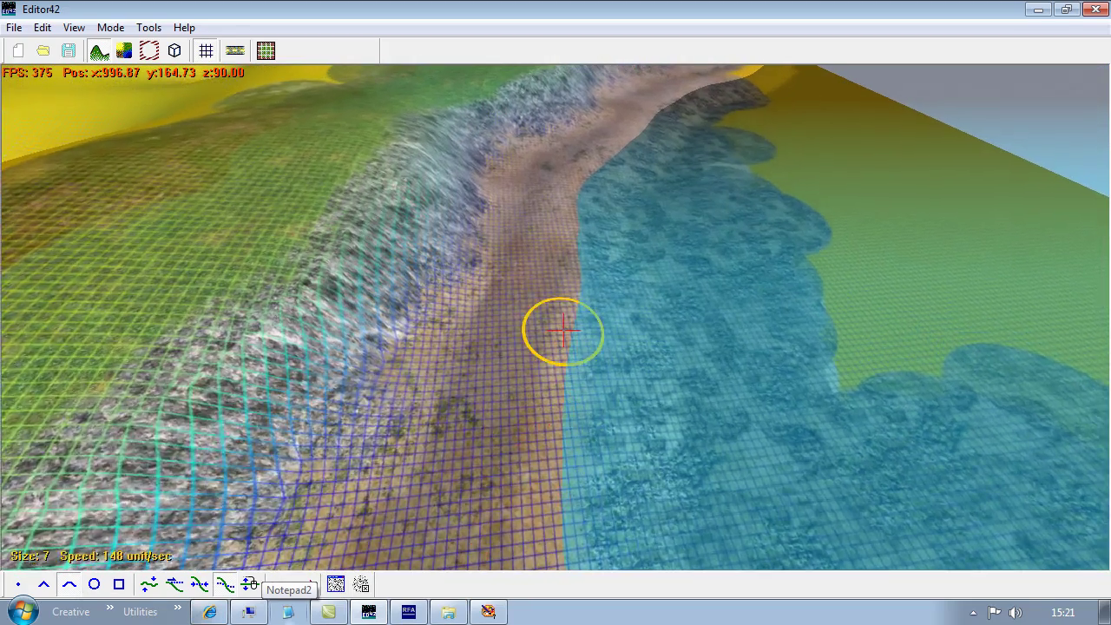
pyautogui.press('w')
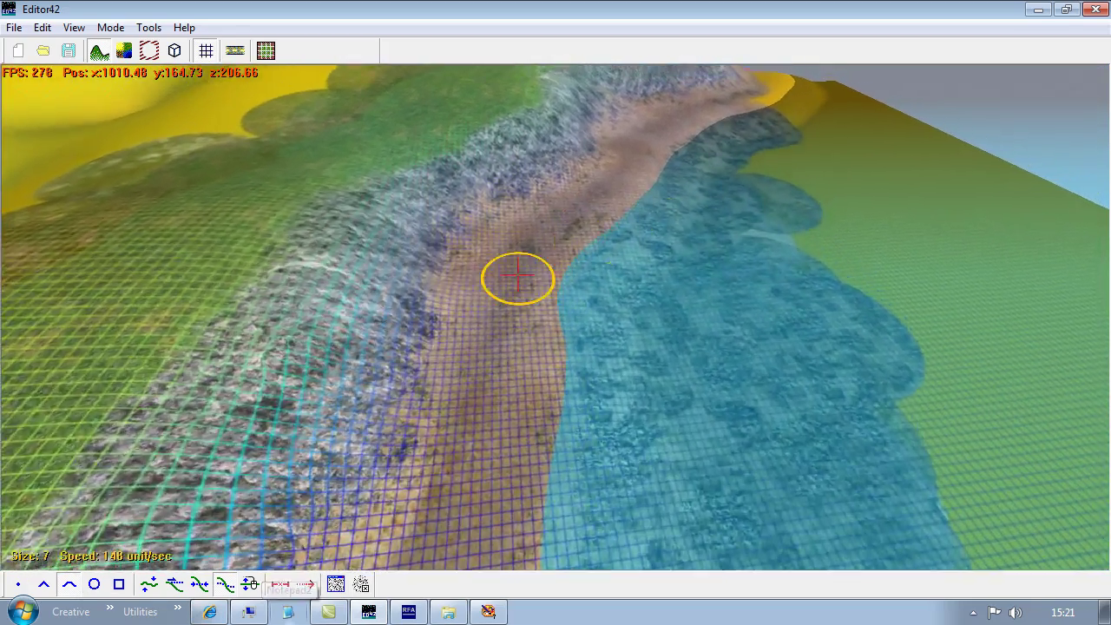
pyautogui.moveTo(518, 277); pyautogui.dragTo(592, 218, button='right')
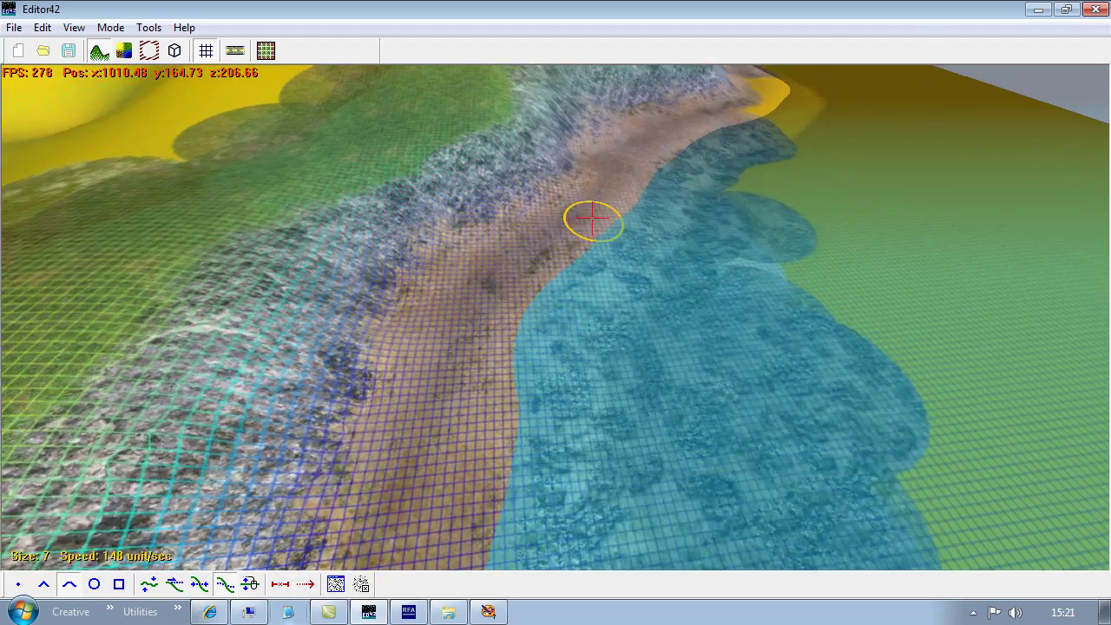
pyautogui.press('w')
pyautogui.press('d')
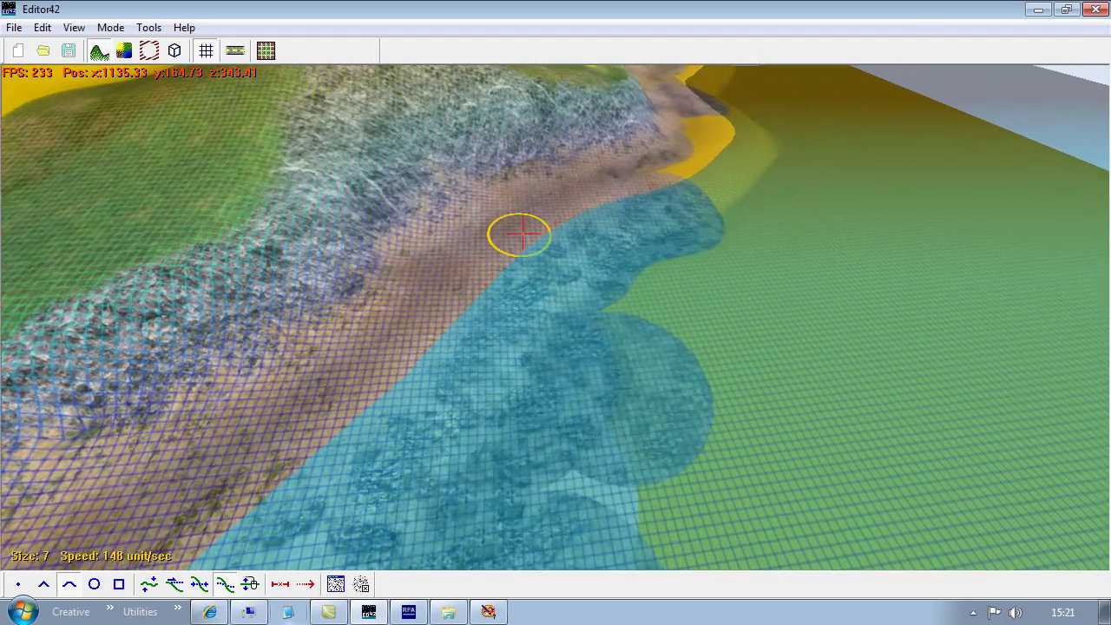
pyautogui.moveTo(519, 235); pyautogui.dragTo(512, 193, button='right')
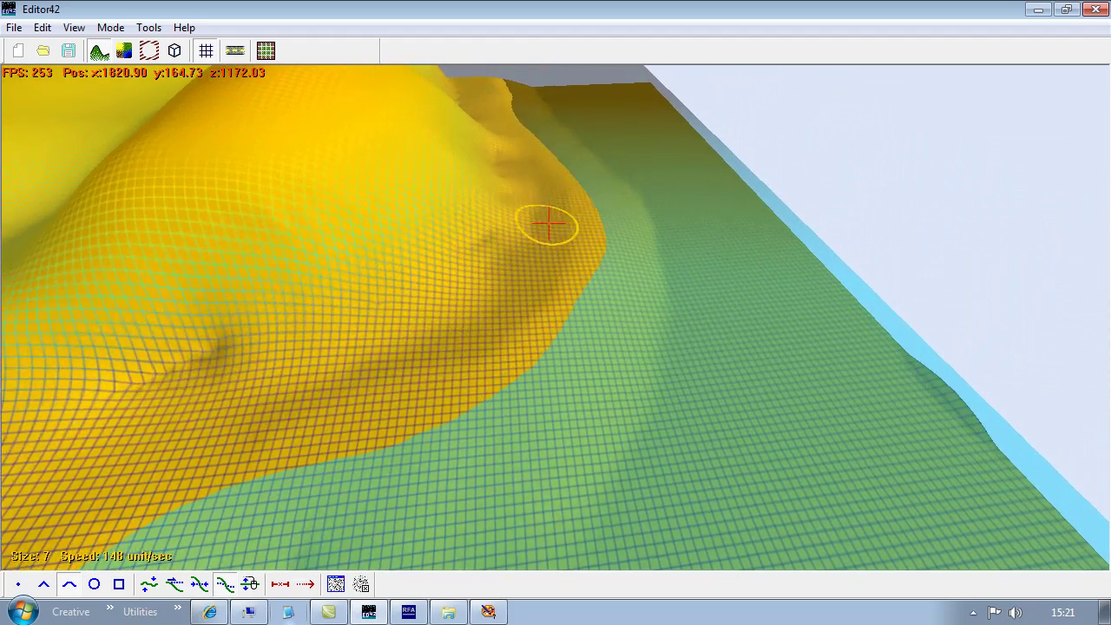
# - Examine the untextured hills and shore at the far end, and return along the beach to the textured cliffs
pyautogui.press('w')
pyautogui.moveTo(506, 182)
pyautogui.mouseDown()
pyautogui.moveTo(489, 142)
pyautogui.moveTo(511, 105)
pyautogui.moveTo(420, 199)
pyautogui.mouseUp()
pyautogui.moveTo(420, 199)
pyautogui.mouseDown(button='right')
pyautogui.moveTo(397, 191)
pyautogui.moveTo(408, 169)
pyautogui.moveTo(385, 179)
pyautogui.moveTo(378, 154)
pyautogui.moveTo(391, 189)
pyautogui.moveTo(251, 199)
pyautogui.moveTo(388, 260)
pyautogui.moveTo(377, 249)
pyautogui.moveTo(293, 312)
pyautogui.moveTo(182, 292)
pyautogui.moveTo(403, 345)
pyautogui.moveTo(236, 317)
pyautogui.mouseUp(button='right')
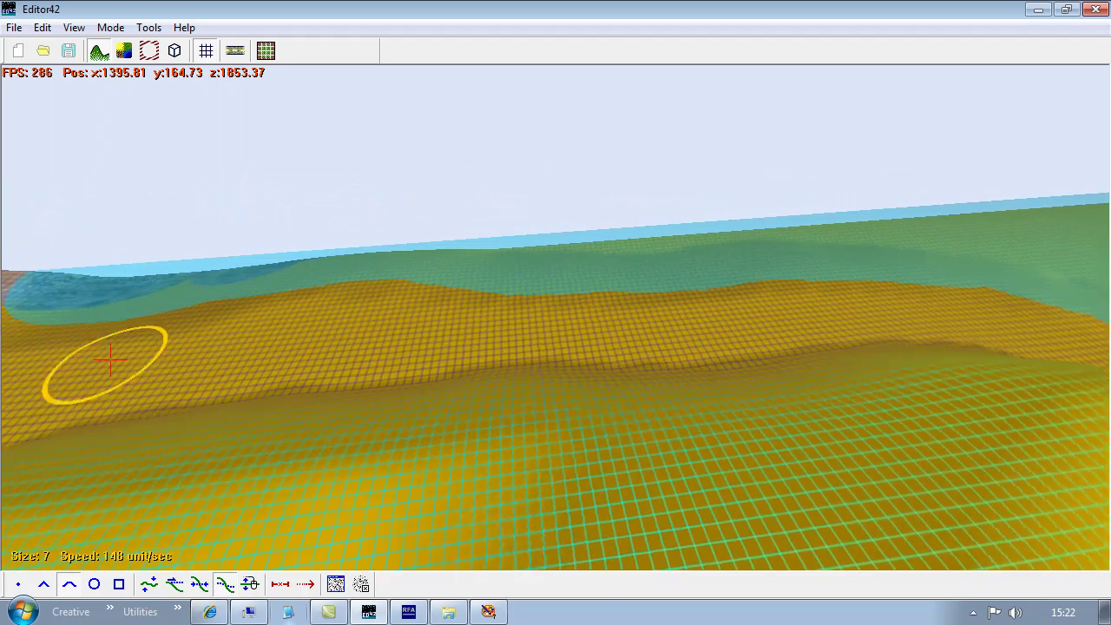
pyautogui.moveTo(109, 359)
pyautogui.mouseDown(button='right')
pyautogui.moveTo(229, 390)
pyautogui.moveTo(181, 422)
pyautogui.moveTo(127, 341)
pyautogui.moveTo(278, 348)
pyautogui.moveTo(248, 330)
pyautogui.moveTo(355, 392)
pyautogui.moveTo(1027, 323)
pyautogui.mouseUp(button='right')
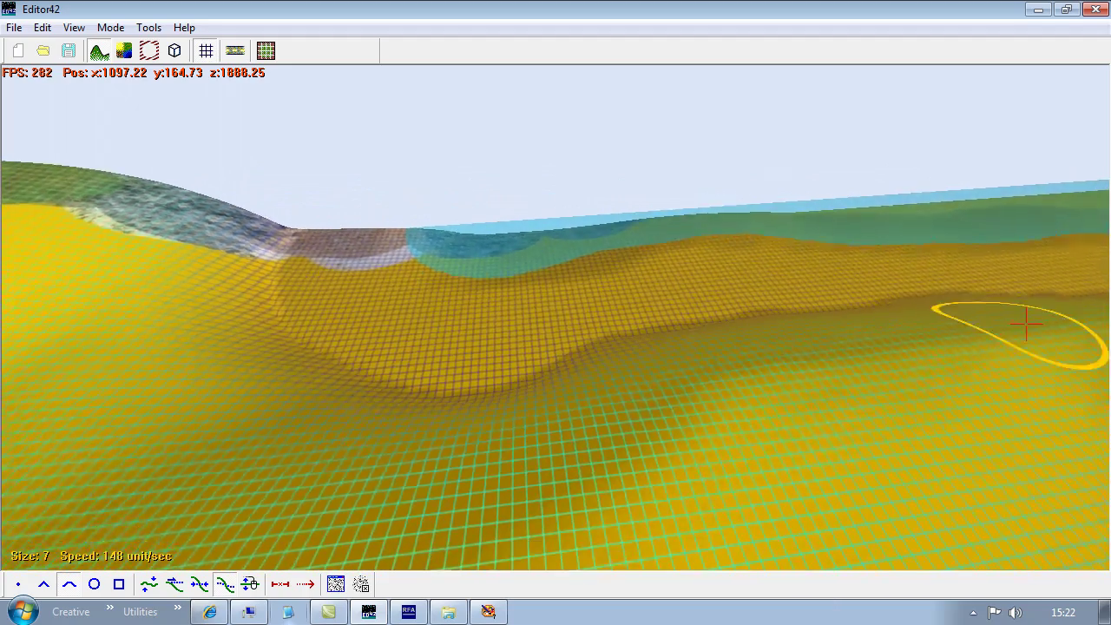
pyautogui.press('space')
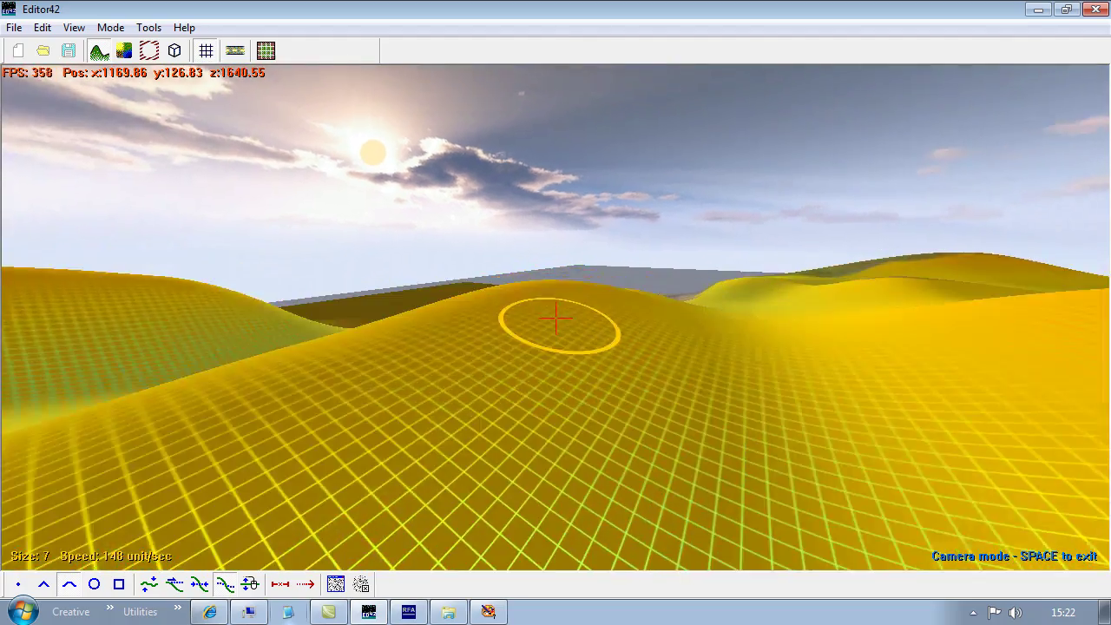
pyautogui.press('w')
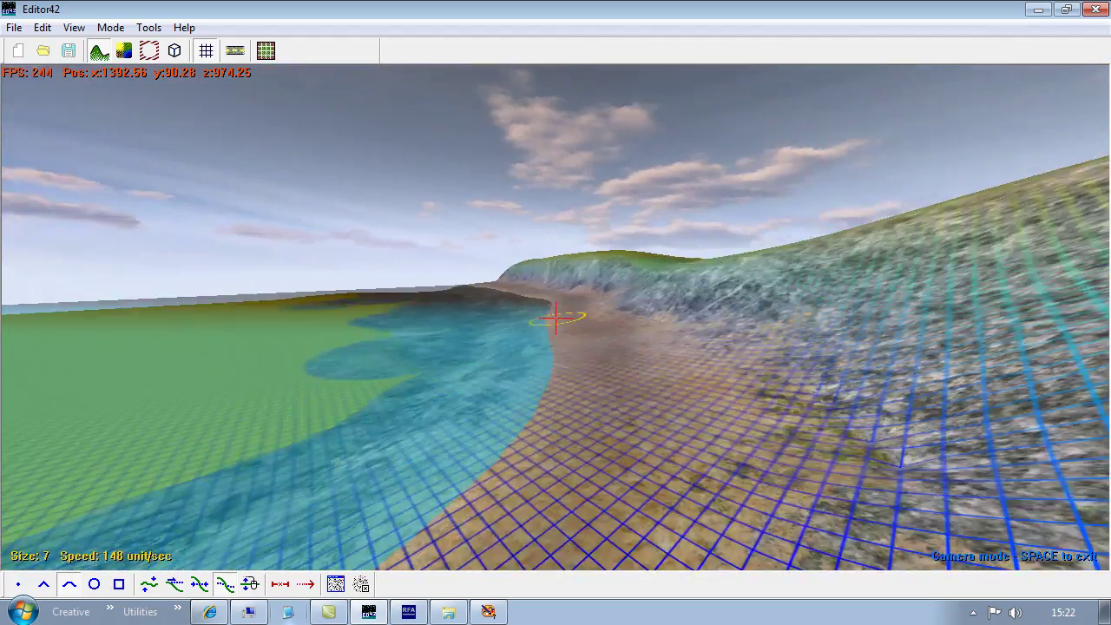
pyautogui.press('w')
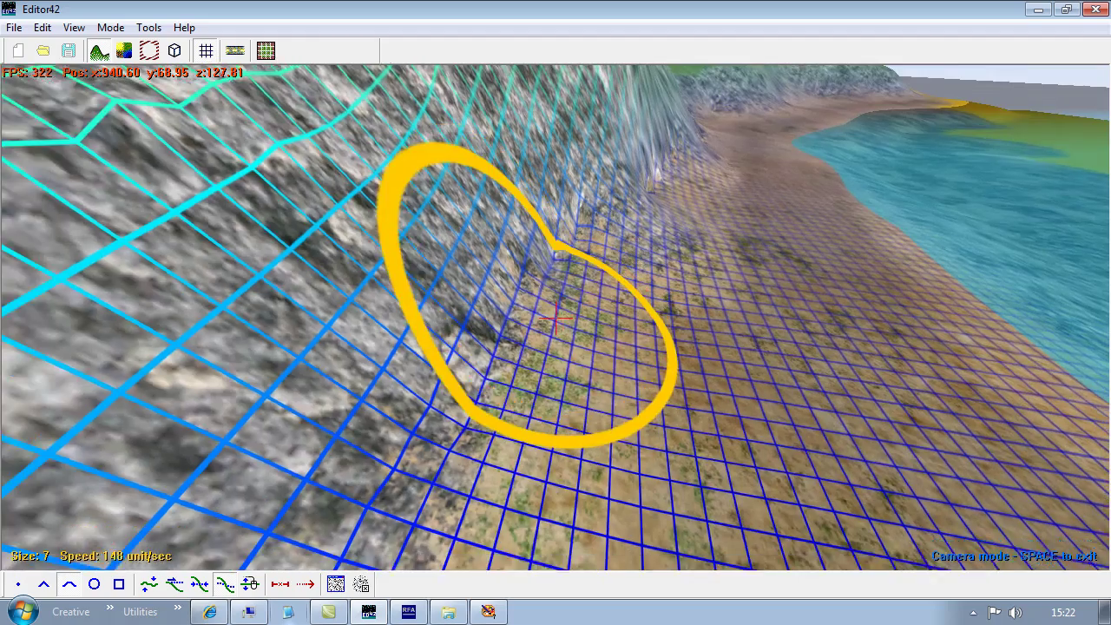
pyautogui.press('s')
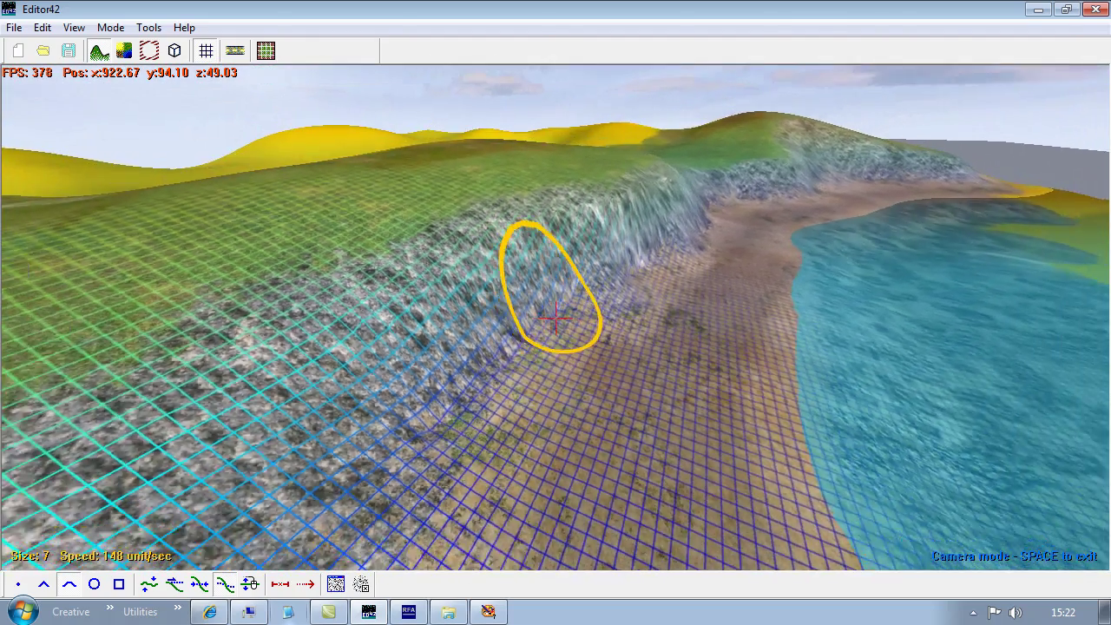
pyautogui.press('s')
pyautogui.press('space')
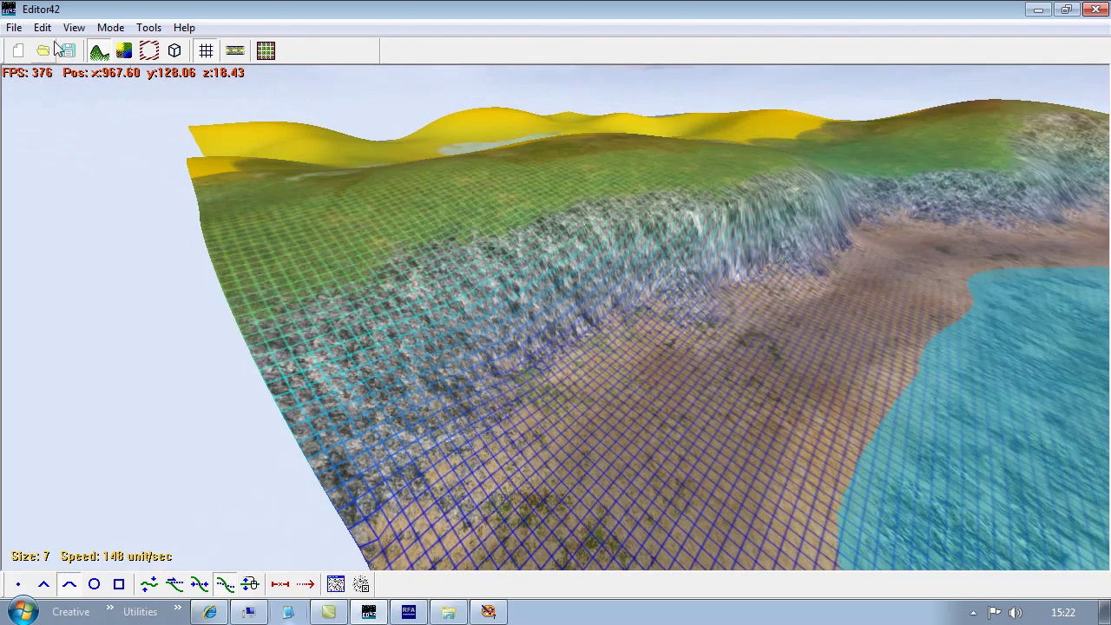
# - Save the map, return to surface texture painting and fill the entire texture space with the selected layered brush
pyautogui.click(13, 27)
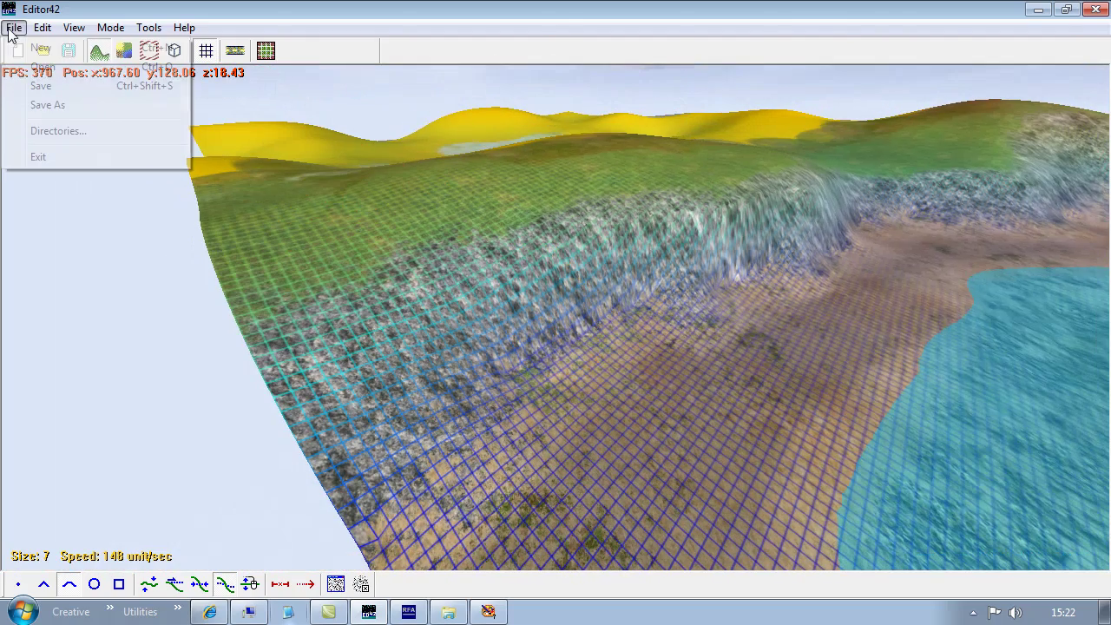
pyautogui.click(75, 88)
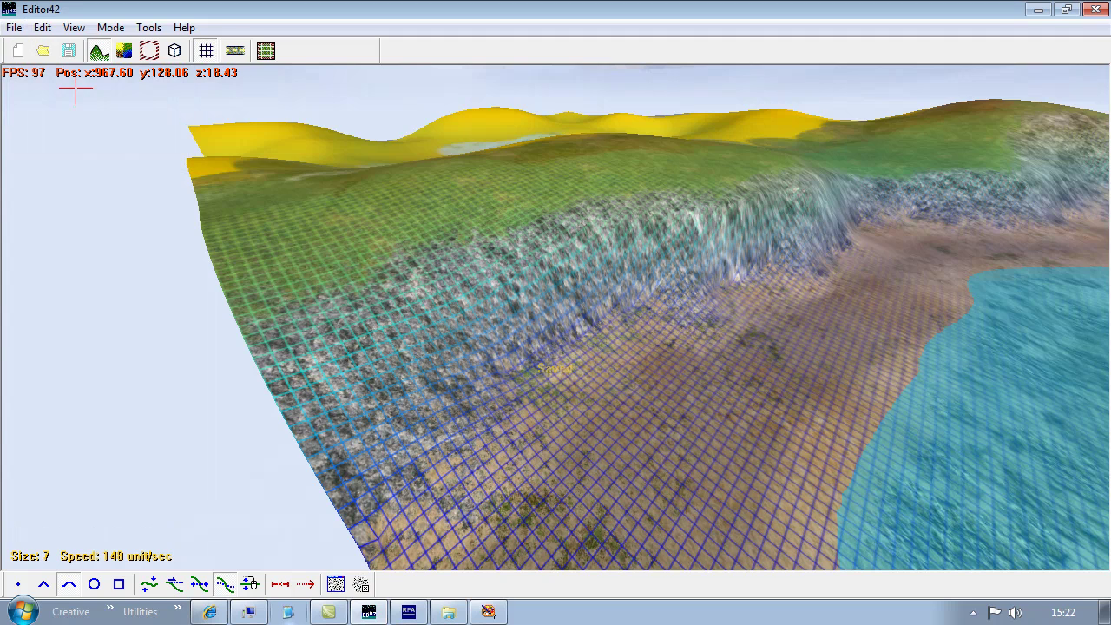
pyautogui.click(121, 50)
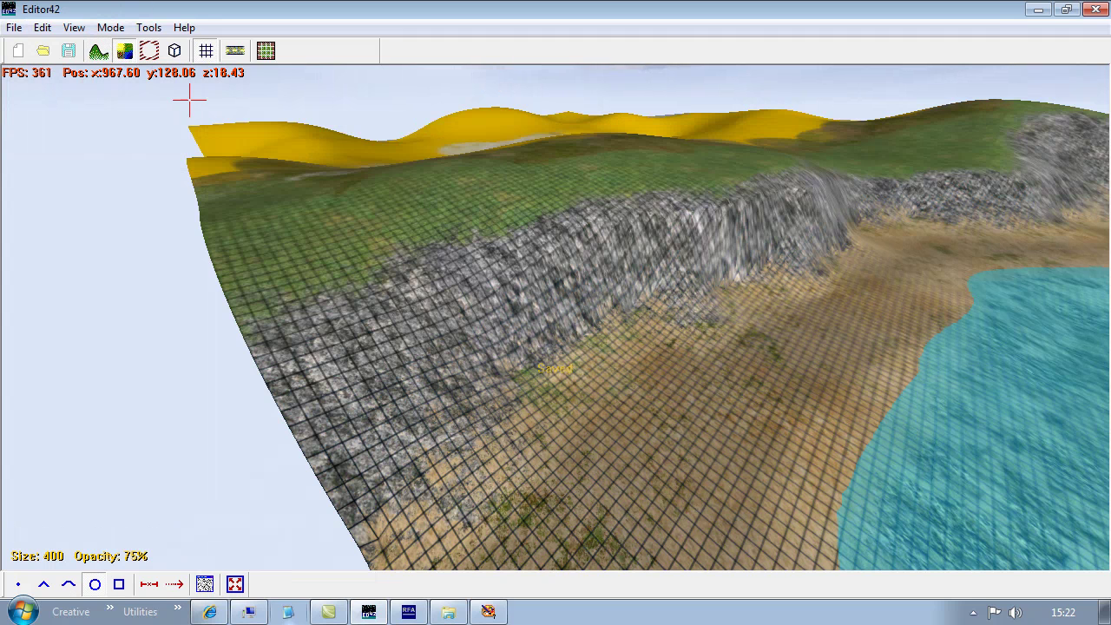
pyautogui.click(231, 583)
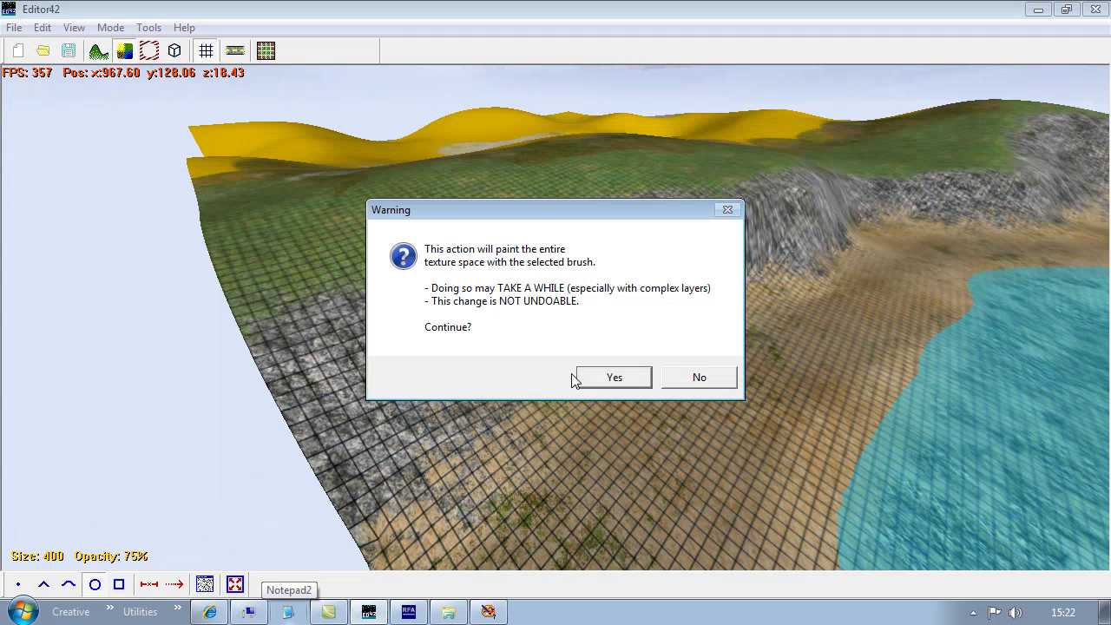
pyautogui.click(628, 379)
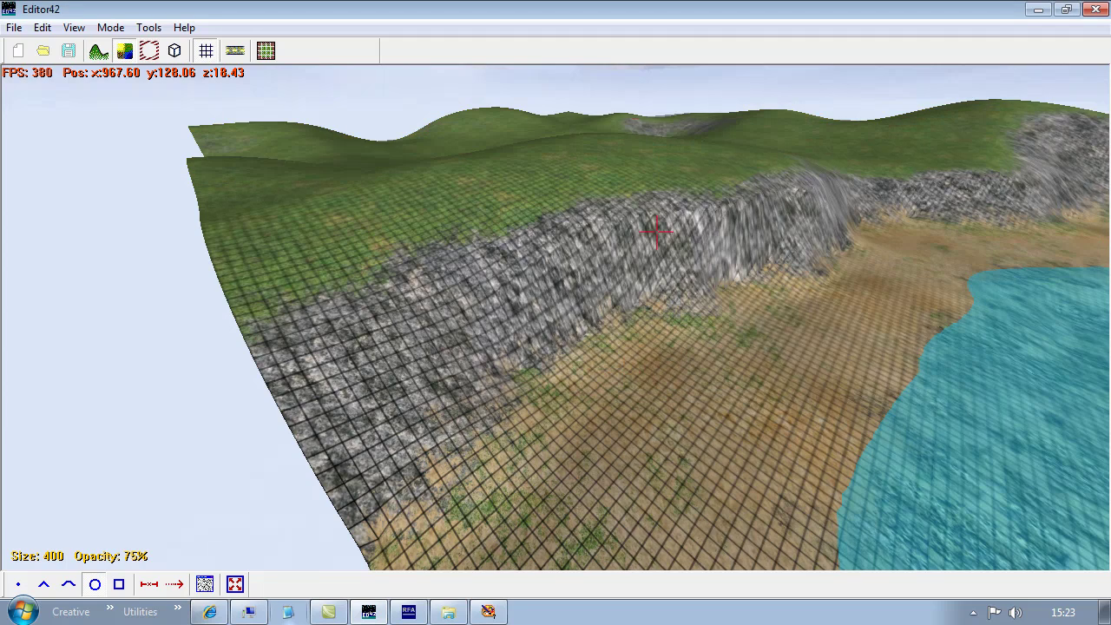
# - Hide the grid and examine the grass, stone, sand and seabed textures across the whole filled terrain
pyautogui.press('space')
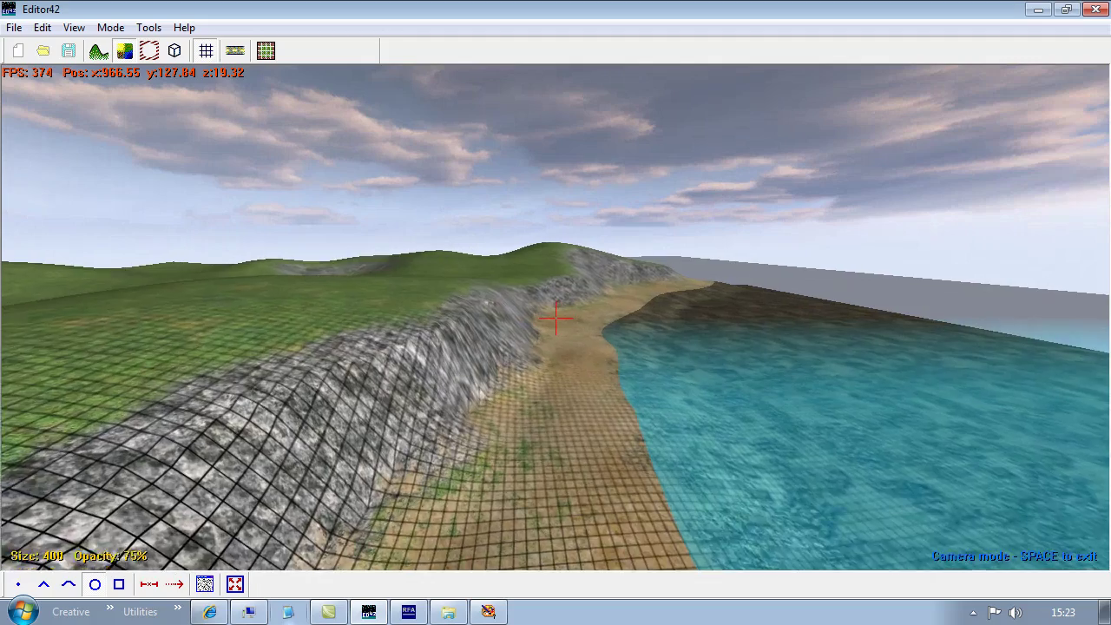
pyautogui.press('w')
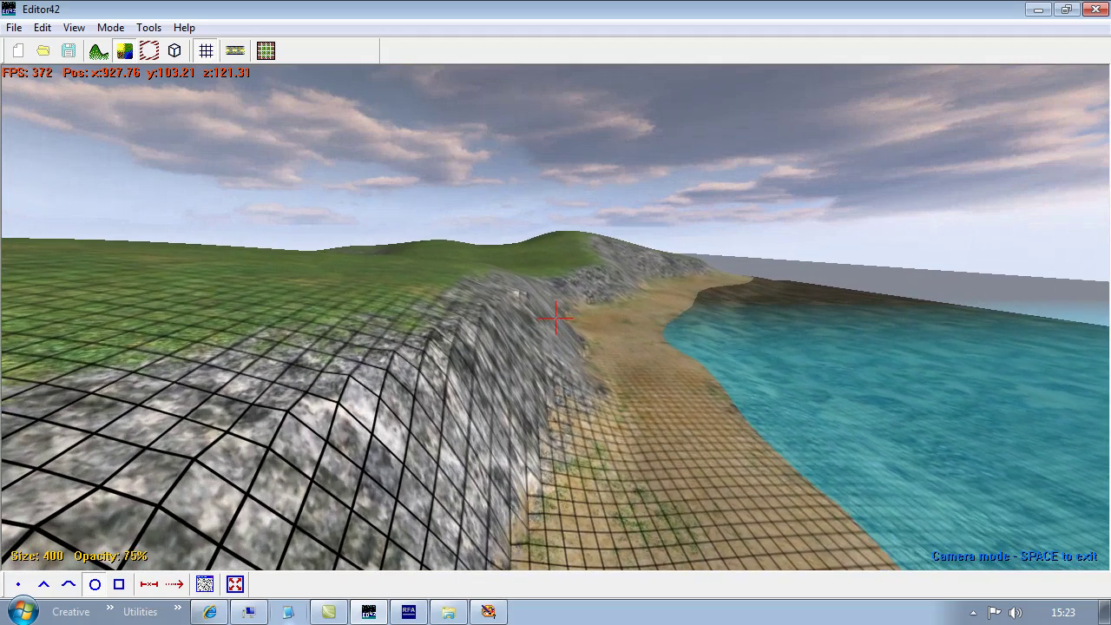
pyautogui.press('w')
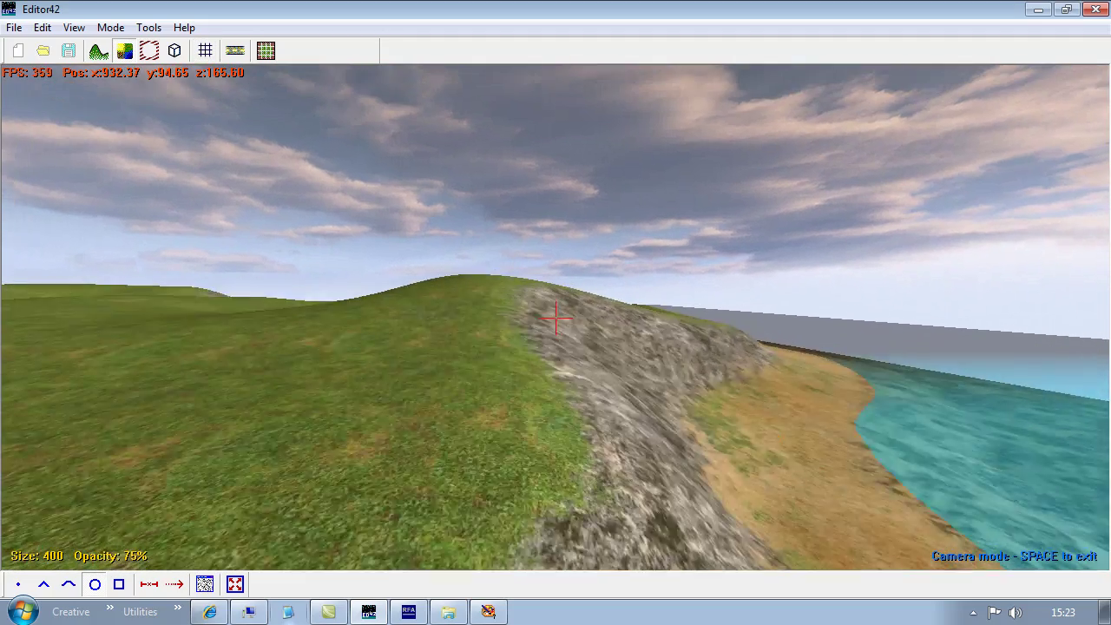
pyautogui.press('w')
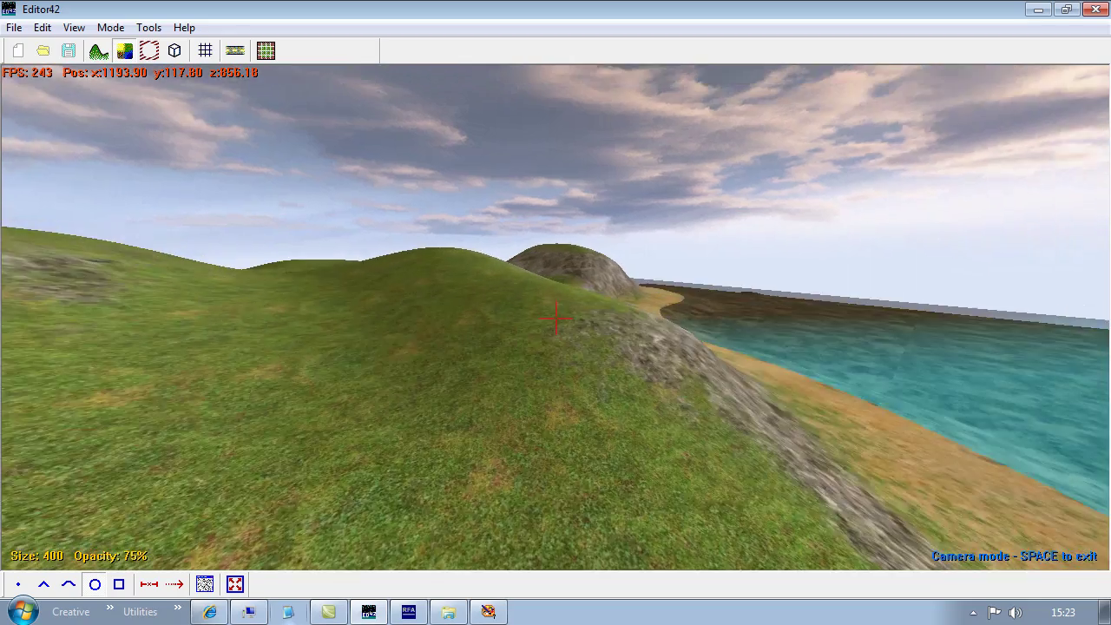
pyautogui.press('w')
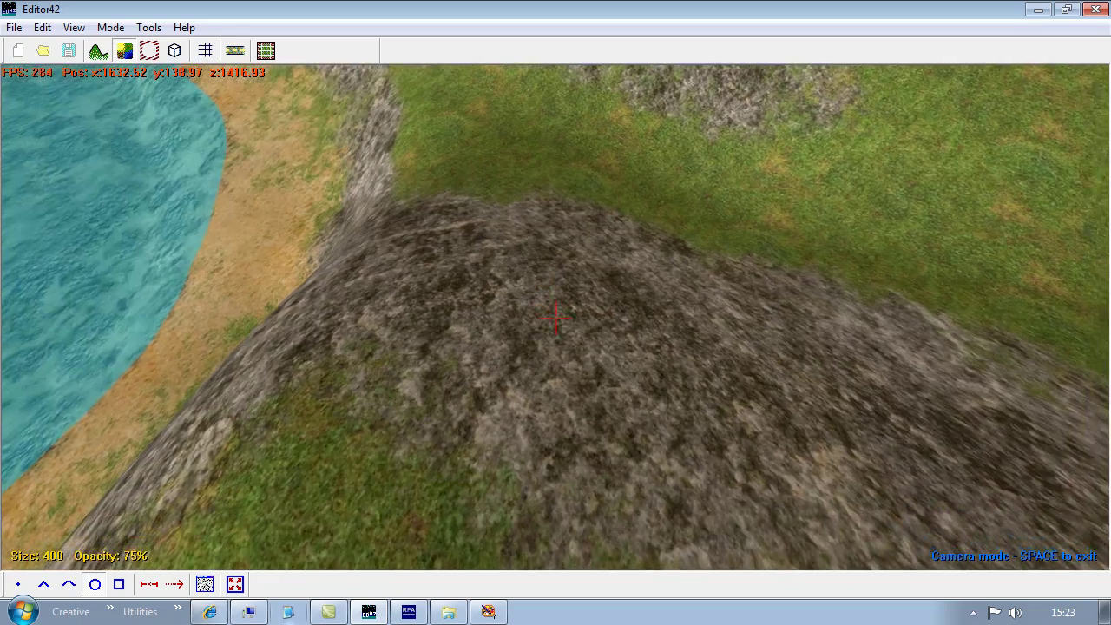
pyautogui.press('s')
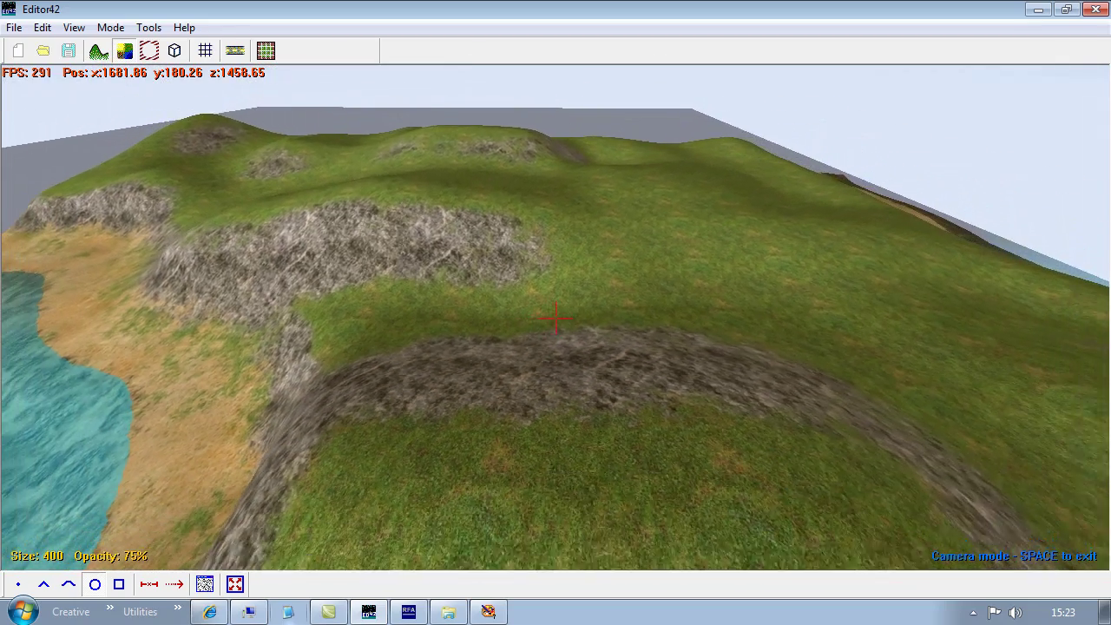
pyautogui.press('s')
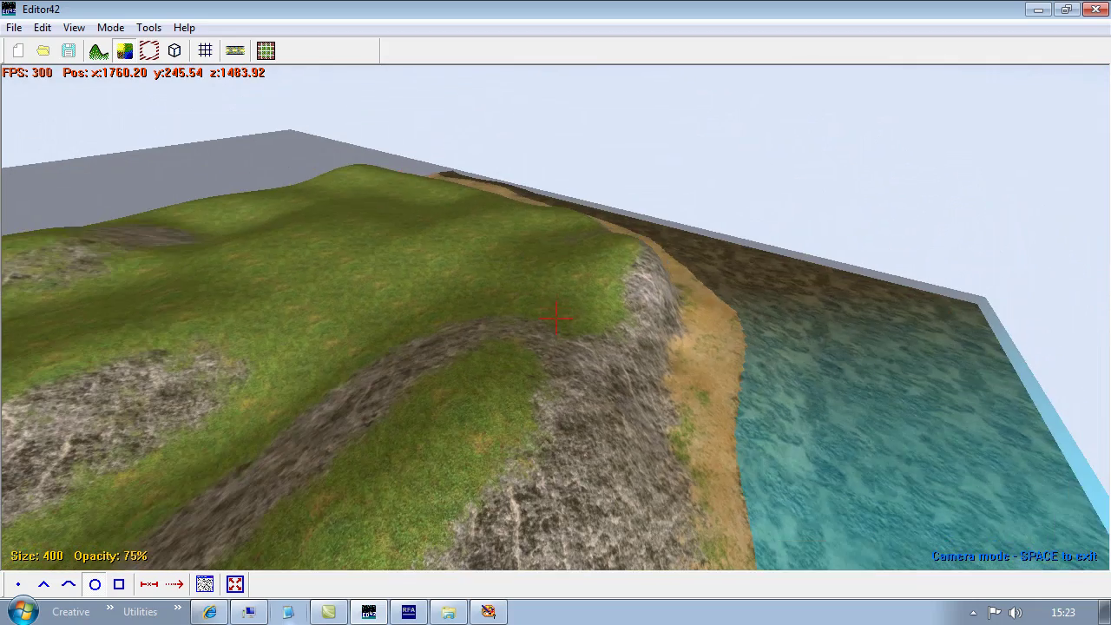
pyautogui.press('s')
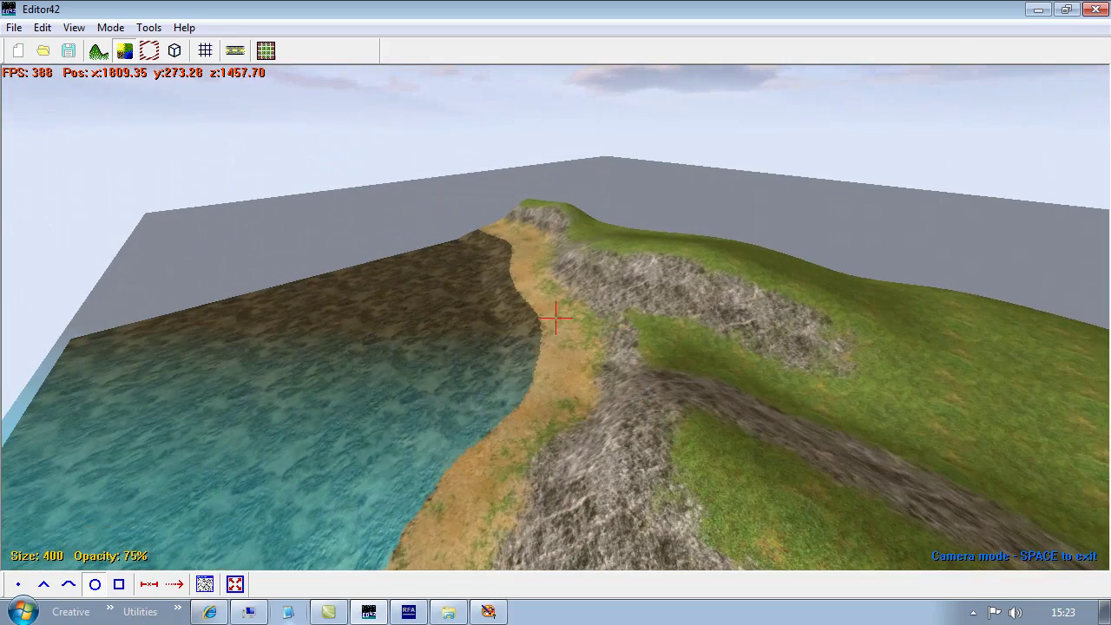
pyautogui.press('w')
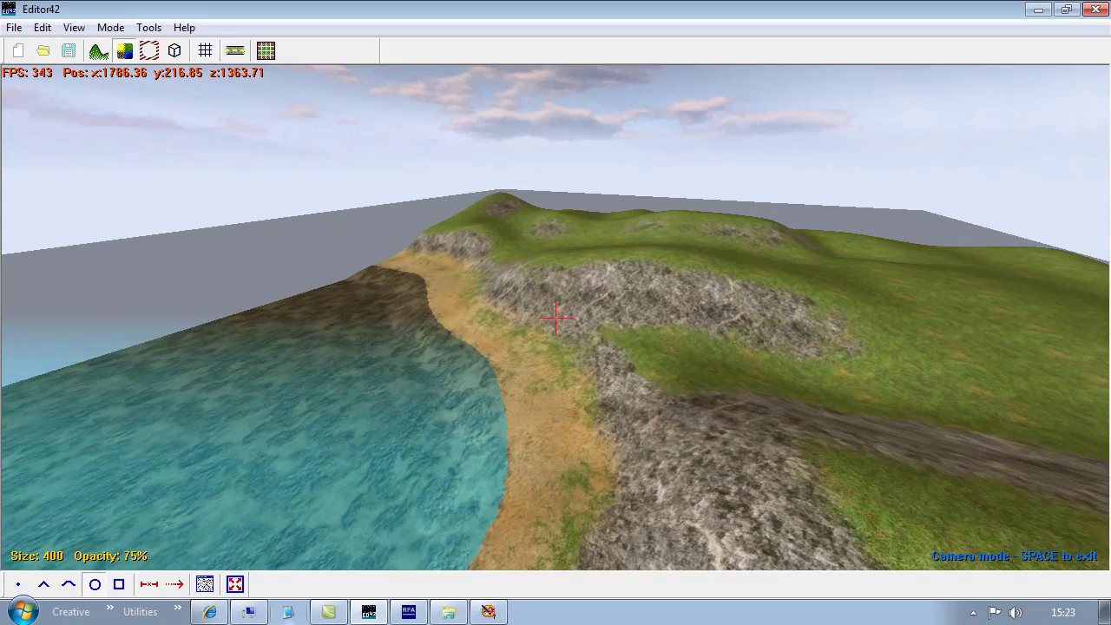
pyautogui.press('w')
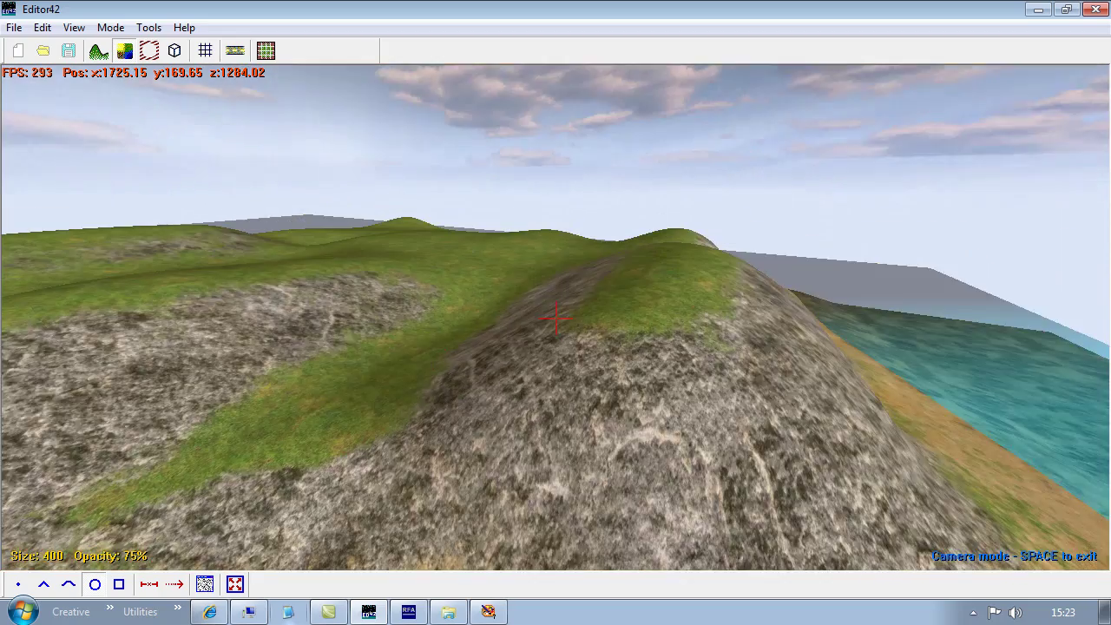